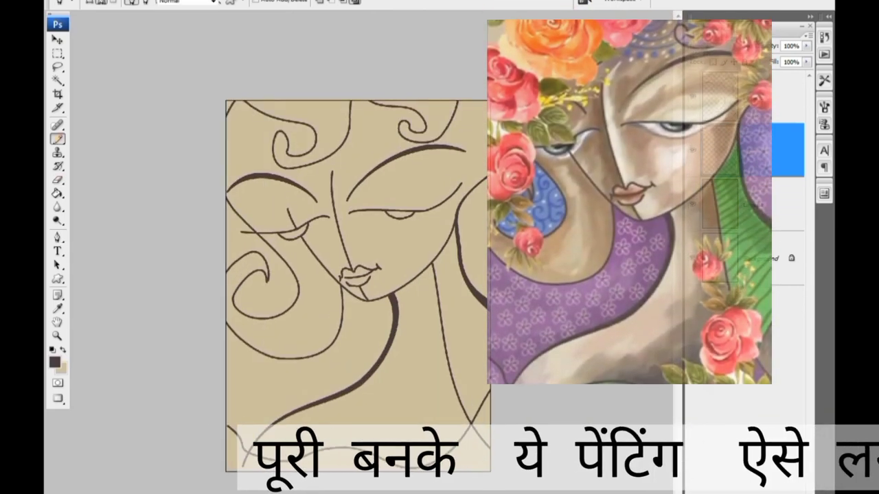
Switch from the Pencil Tool to the soft Brush Tool.
key("b")
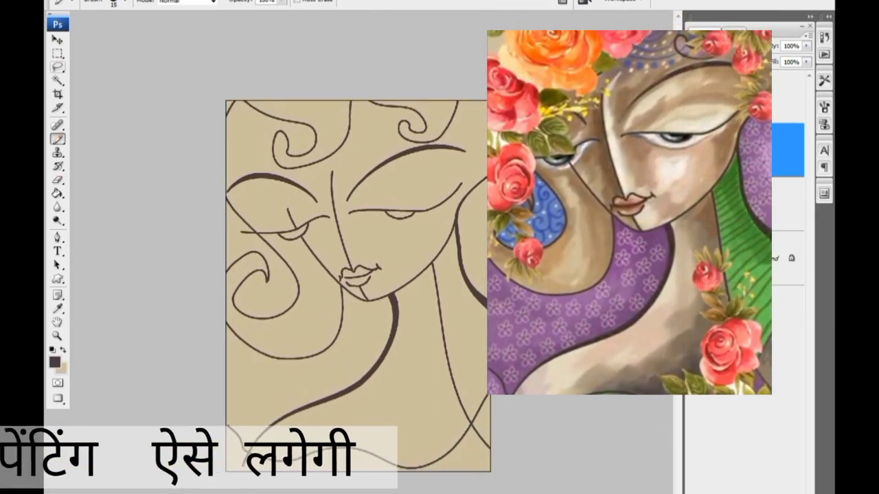
right_click(58, 138)
left_click(103, 138)
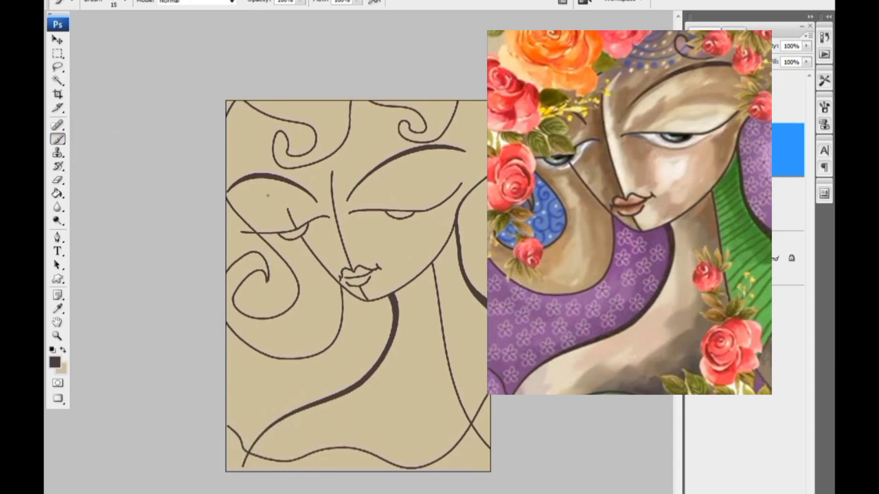
Set the foreground to pale cream #ece2cd and enlarge the brush to size 100.
key("x")
left_click(54, 361)
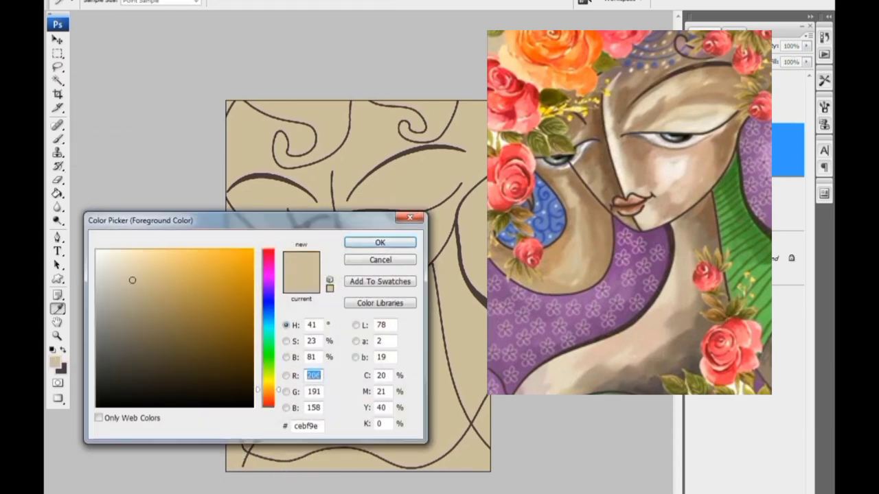
left_click(379, 242)
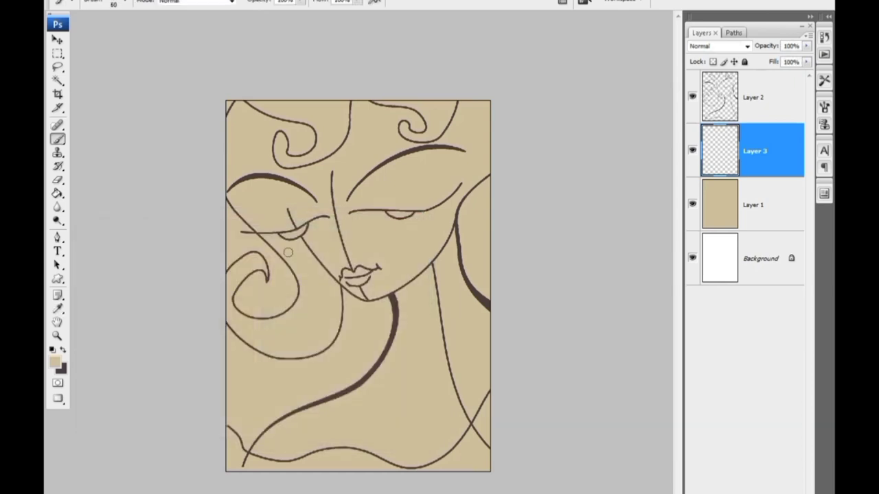
key("bracketright")
key("bracketright")
key("i")
left_click(54, 361)
left_click(116, 262)
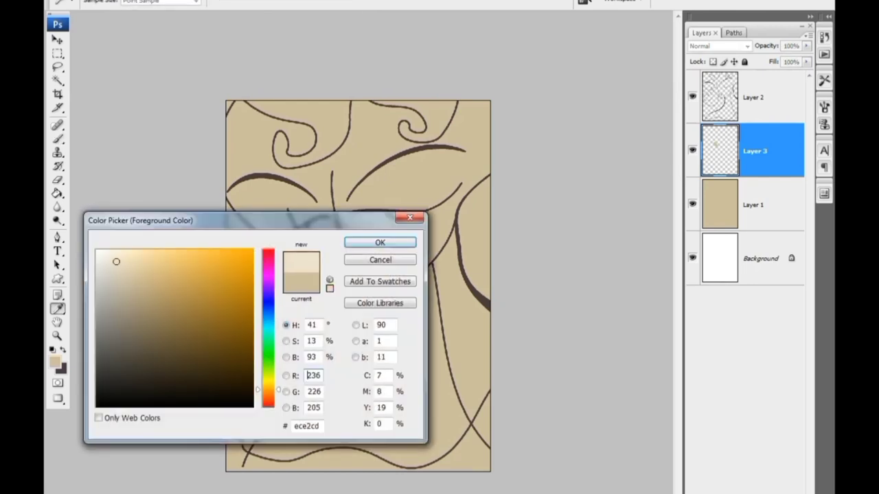
key("Return")
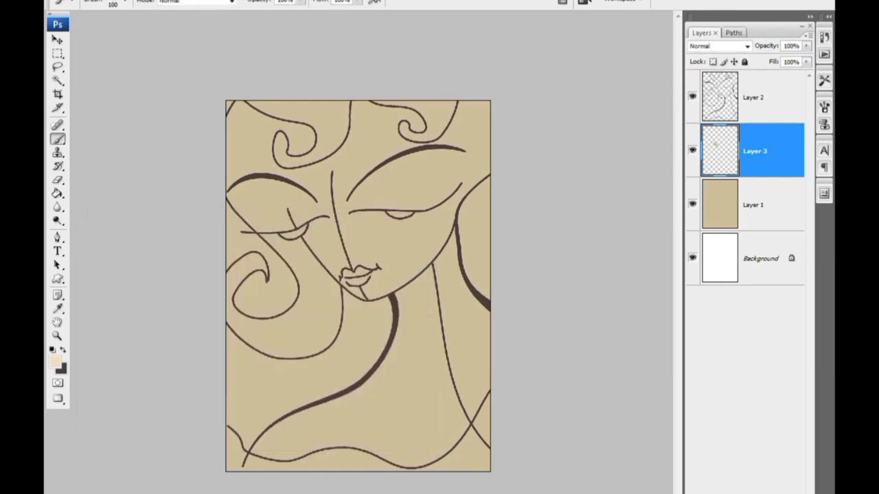
Brush pale cream skin over the cheek and under-eye at brush size 80.
left_click_drag(315, 233, 323, 245)
key("bracketleft")
key("bracketleft")
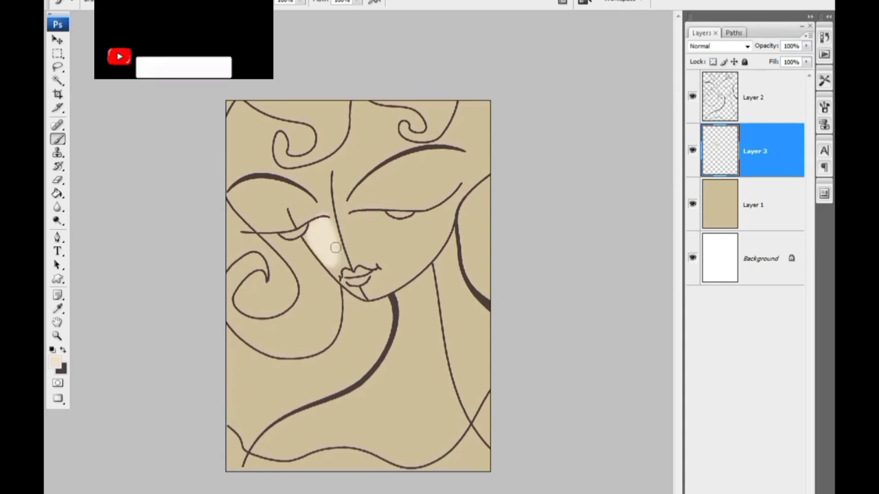
key("ctrl+alt+z")
key("ctrl+alt+z")
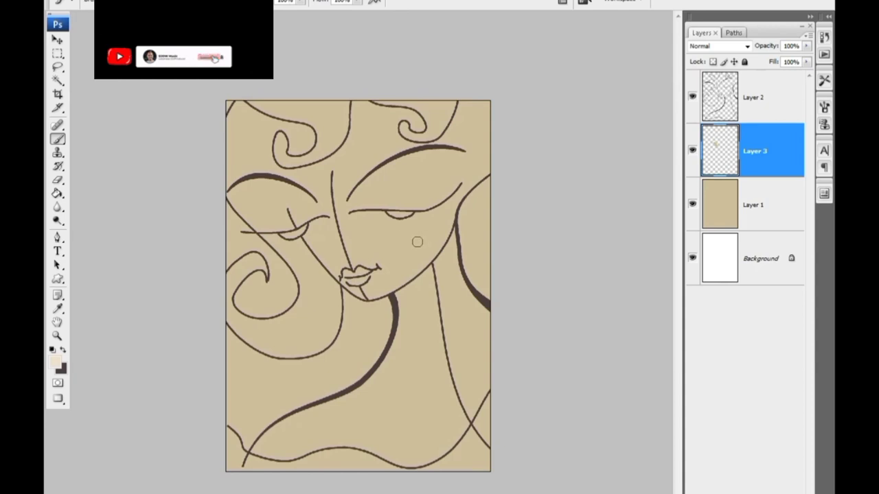
left_click_drag(416, 241, 451, 209)
mouse_move(408, 275)
left_mouse_down()
mouse_move(392, 245)
mouse_move(386, 262)
left_mouse_up()
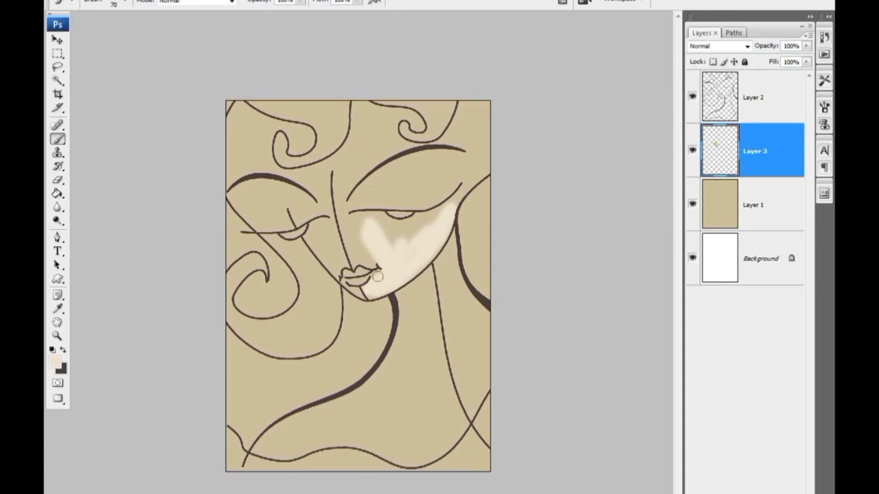
mouse_move(415, 248)
left_mouse_down()
mouse_move(364, 220)
mouse_move(392, 229)
mouse_move(429, 219)
mouse_move(484, 172)
left_mouse_up()
left_click(480, 168)
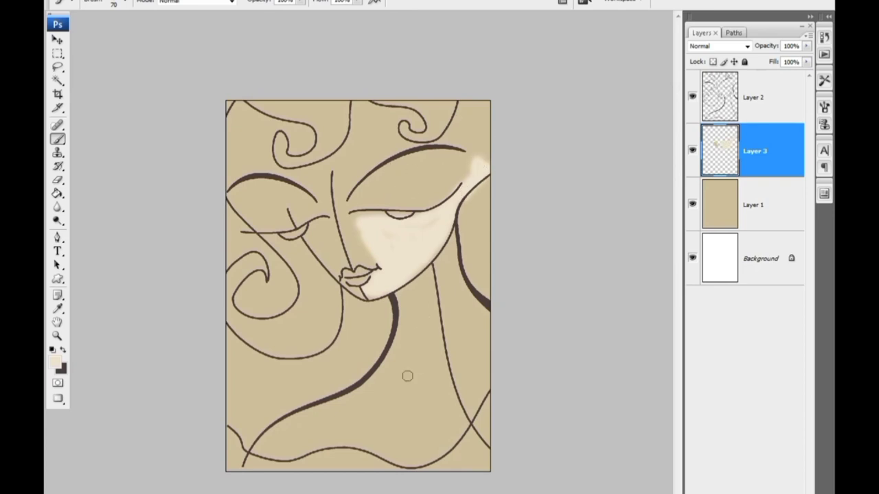
Paint pale cream over the shoulder, neck edge, nose bridge and forehead.
mouse_move(254, 447)
left_mouse_down()
mouse_move(337, 412)
mouse_move(283, 427)
left_mouse_up()
mouse_move(364, 394)
left_mouse_down()
mouse_move(394, 355)
mouse_move(402, 295)
mouse_move(408, 353)
mouse_move(368, 417)
mouse_move(277, 447)
mouse_move(392, 382)
mouse_move(337, 427)
mouse_move(289, 445)
left_mouse_up()
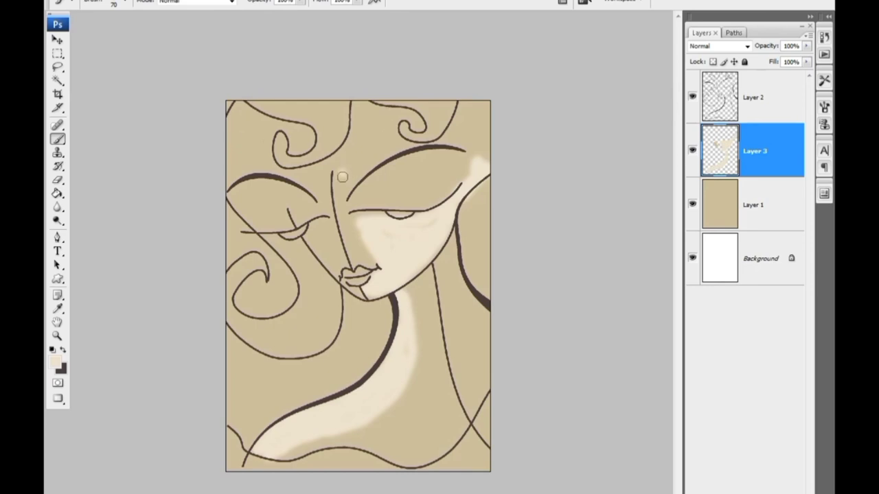
mouse_move(342, 177)
left_mouse_down()
mouse_move(357, 103)
mouse_move(354, 146)
mouse_move(374, 112)
mouse_move(385, 127)
mouse_move(362, 162)
mouse_move(387, 133)
mouse_move(392, 141)
mouse_move(344, 173)
left_mouse_up()
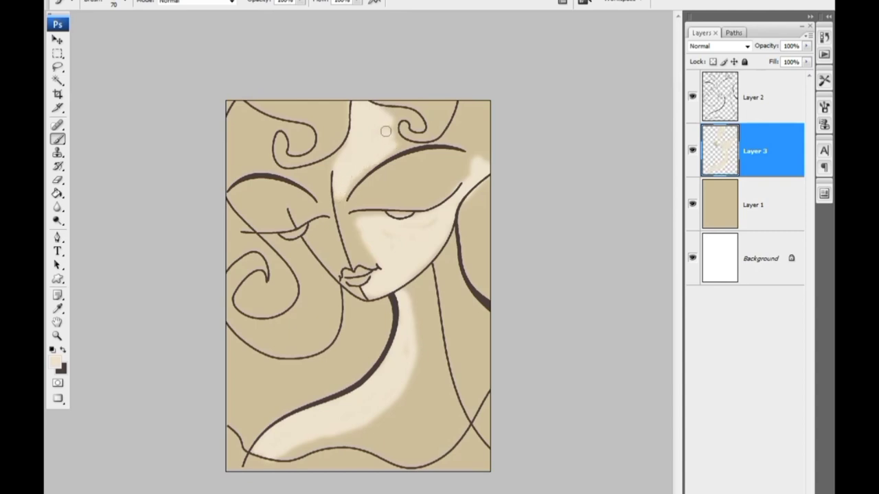
mouse_move(386, 124)
left_mouse_down()
mouse_move(383, 112)
mouse_move(417, 122)
left_mouse_up()
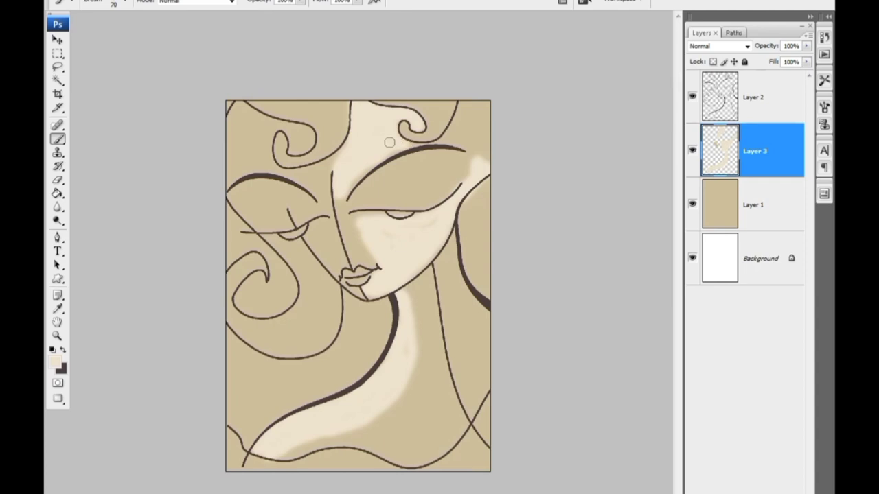
mouse_move(459, 128)
left_mouse_down()
mouse_move(462, 110)
mouse_move(445, 137)
mouse_move(467, 132)
left_mouse_up()
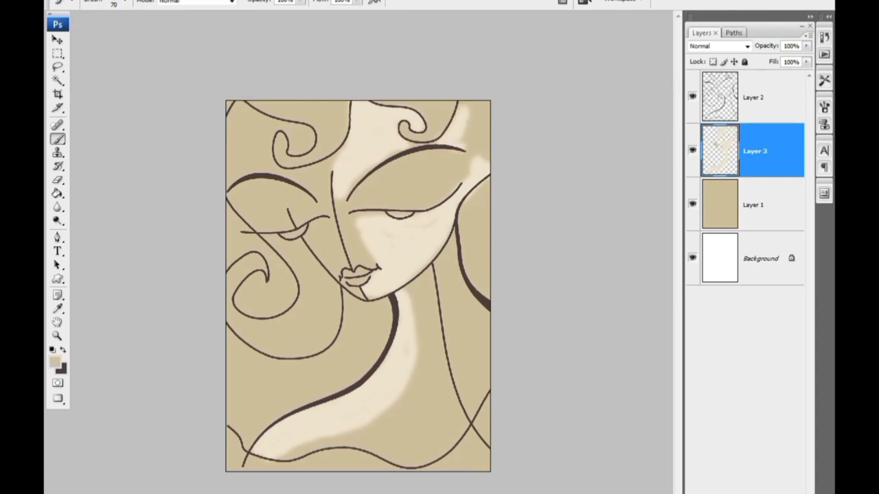
Try a darker tan on the upper-right hair edge, then undo it.
key("i")
left_click(55, 362)
left_click(138, 309)
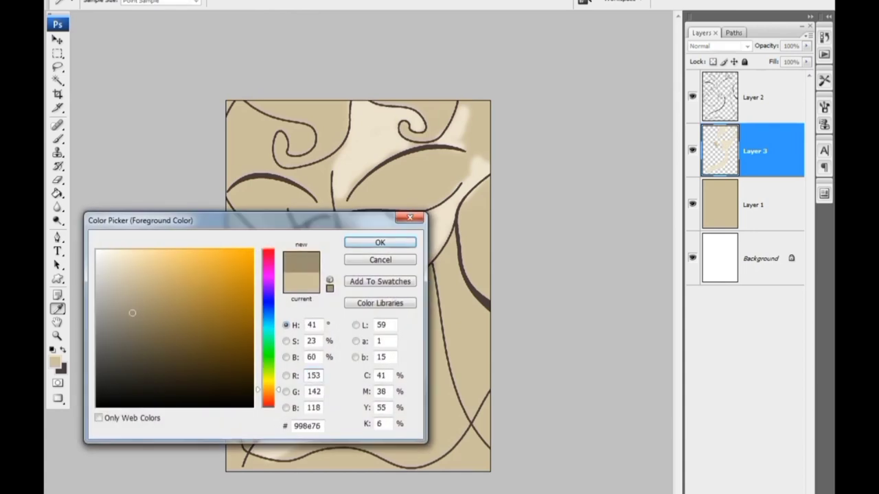
left_click(380, 242)
mouse_move(473, 128)
left_mouse_down()
mouse_move(473, 113)
mouse_move(489, 117)
mouse_move(484, 155)
mouse_move(471, 137)
mouse_move(473, 162)
left_mouse_up()
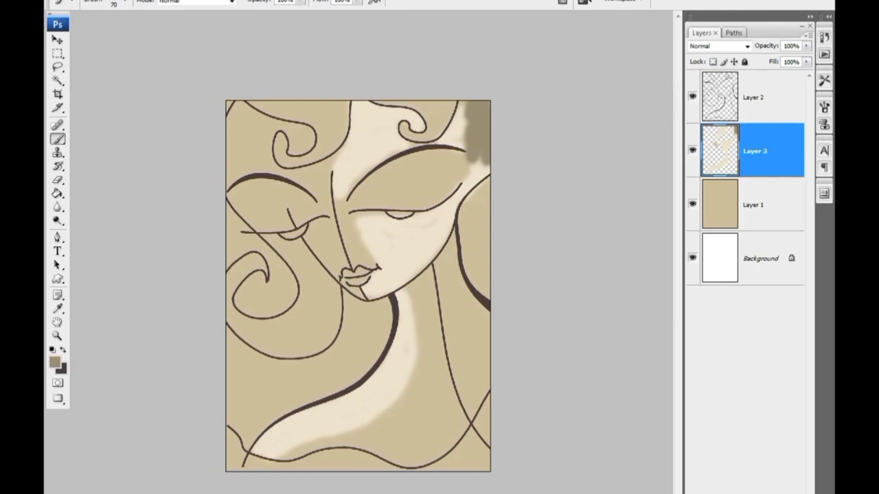
key("ctrl+z")
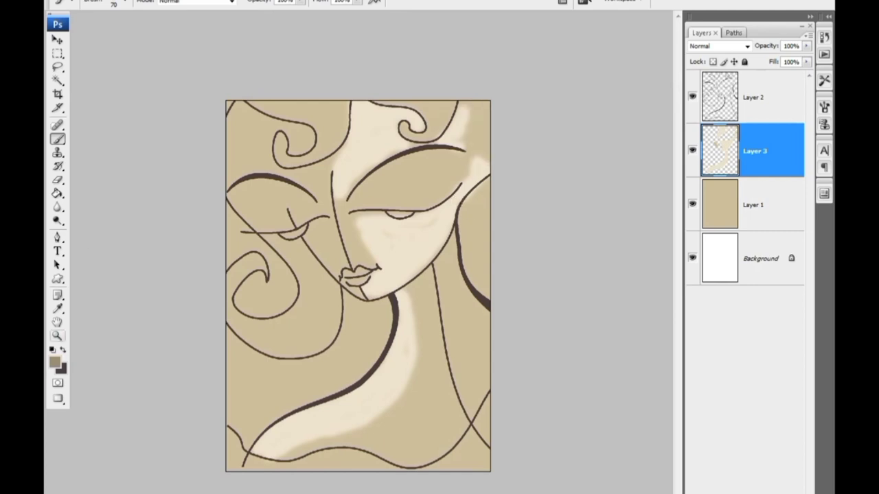
Pick tan #a89c80 and shade the neck and lower neckline.
left_click(58, 308)
left_click(55, 362)
left_click_drag(132, 313, 133, 304)
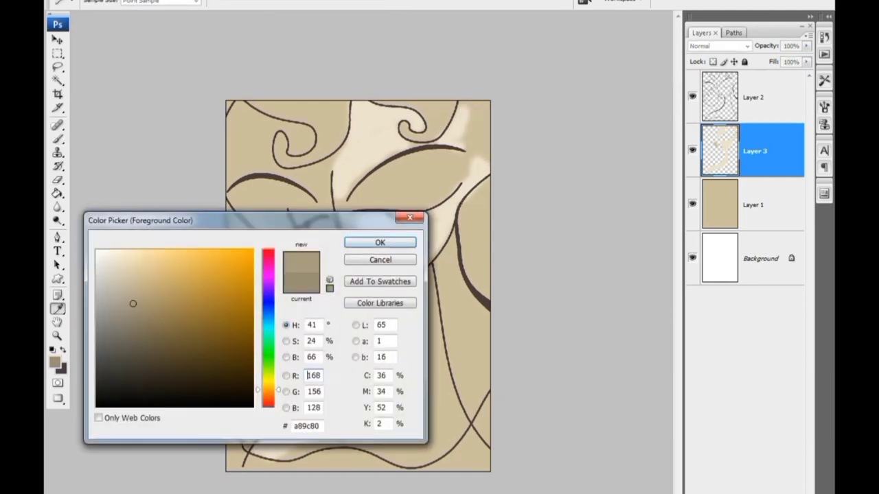
left_click(380, 242)
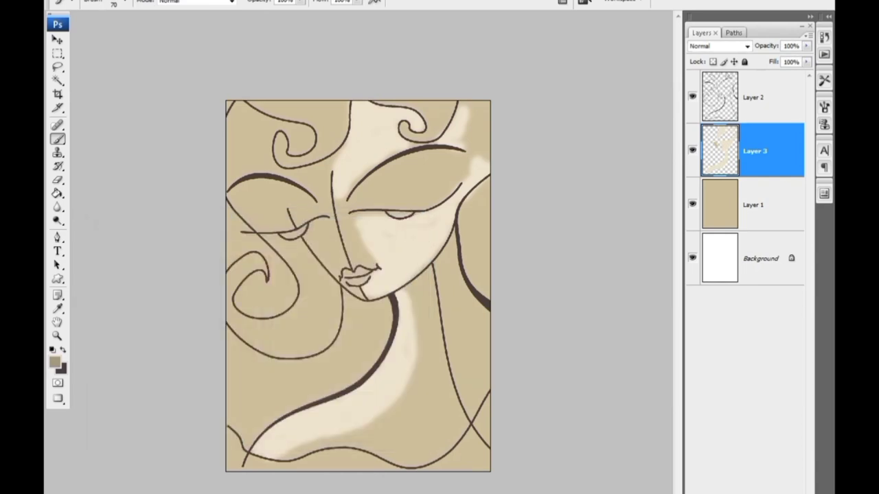
mouse_move(424, 450)
left_mouse_down()
mouse_move(375, 458)
mouse_move(413, 464)
mouse_move(461, 429)
mouse_move(446, 424)
mouse_move(423, 447)
mouse_move(443, 371)
mouse_move(447, 403)
mouse_move(427, 294)
mouse_move(414, 287)
mouse_move(425, 274)
mouse_move(431, 379)
mouse_move(418, 432)
mouse_move(353, 435)
mouse_move(404, 425)
mouse_move(438, 351)
mouse_move(428, 379)
mouse_move(372, 424)
mouse_move(402, 416)
mouse_move(305, 460)
left_mouse_up()
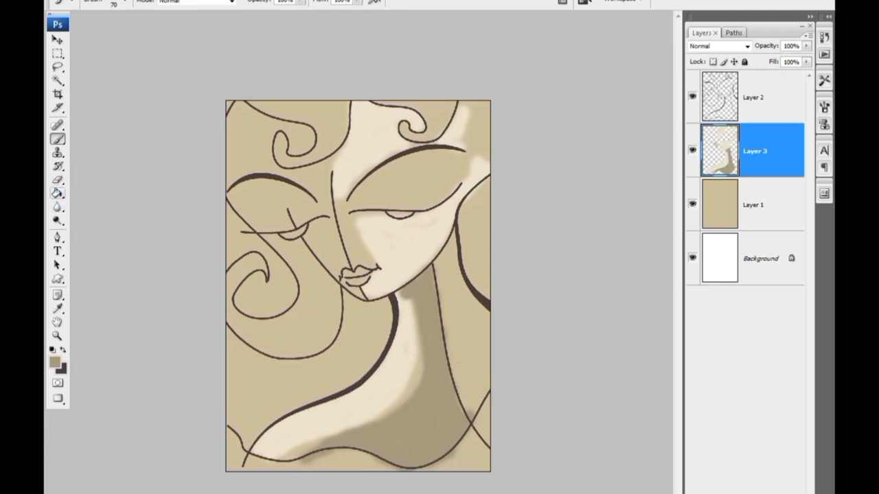
Bucket-fill the lower-left area, top curl and right hair edge with muted purple.
key("g")
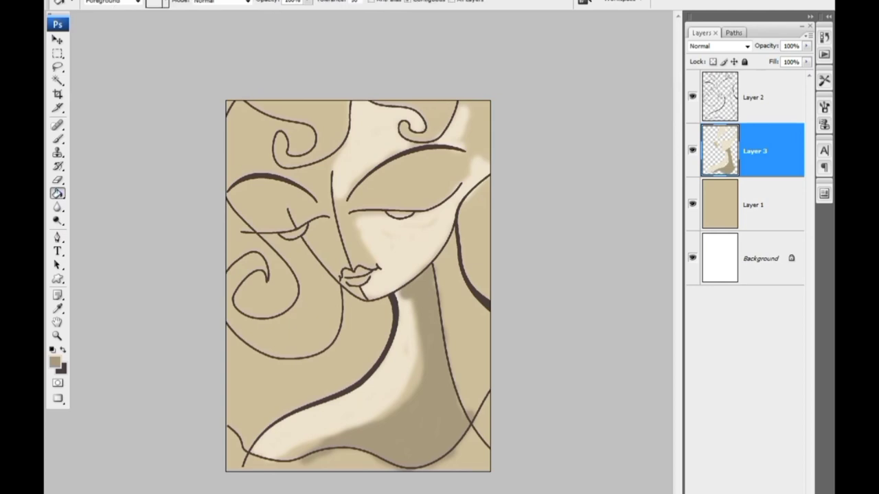
left_click(54, 362)
left_click_drag(133, 305, 247, 261)
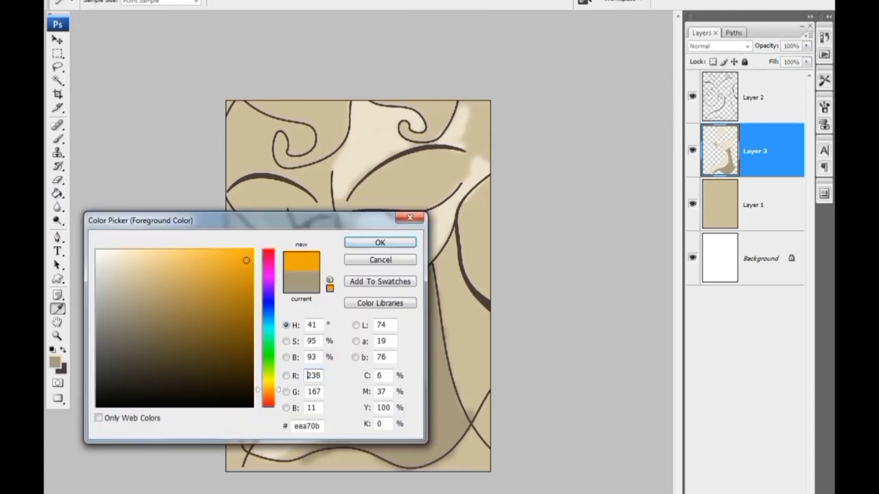
left_click(267, 277)
left_click_drag(169, 304, 153, 304)
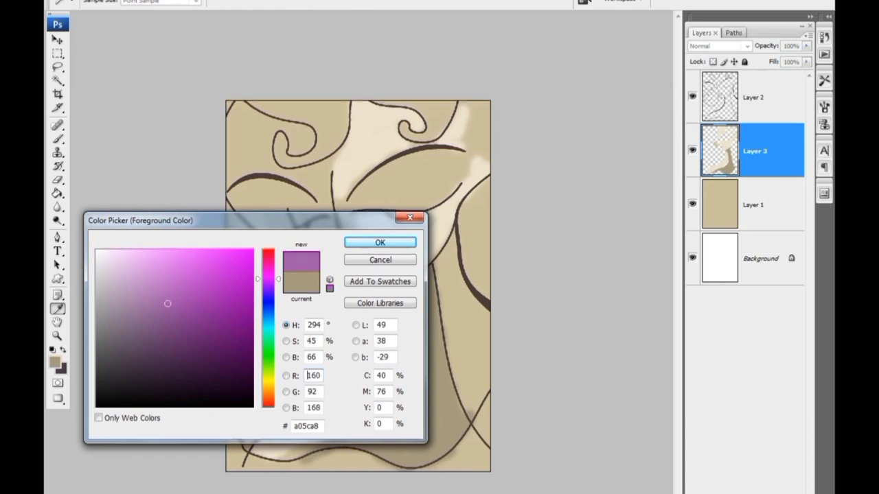
left_click(380, 242)
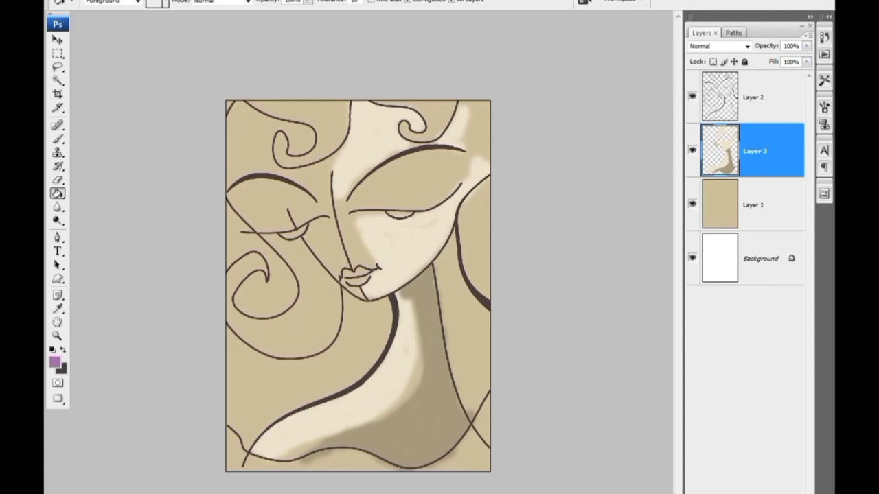
left_click(288, 377)
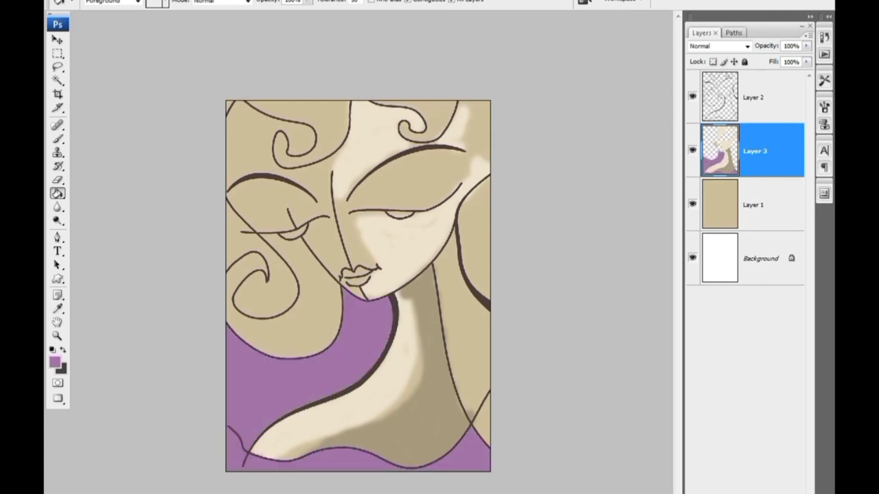
left_click(433, 111)
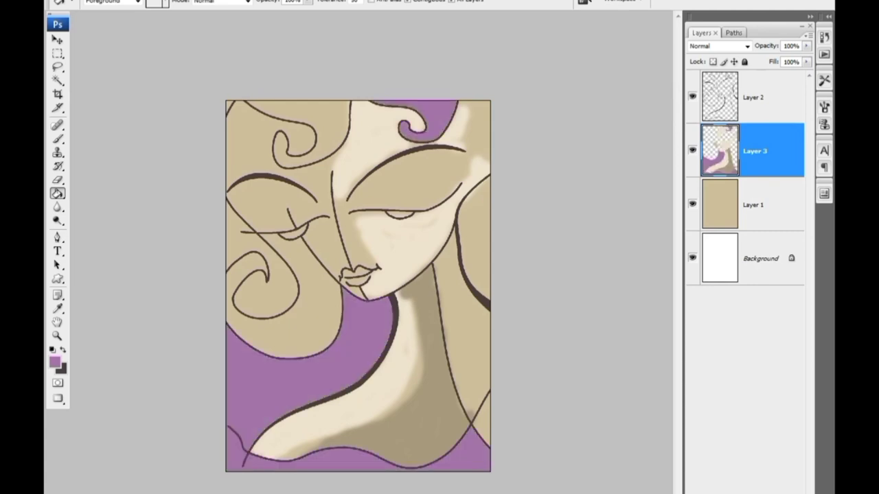
left_click(475, 226)
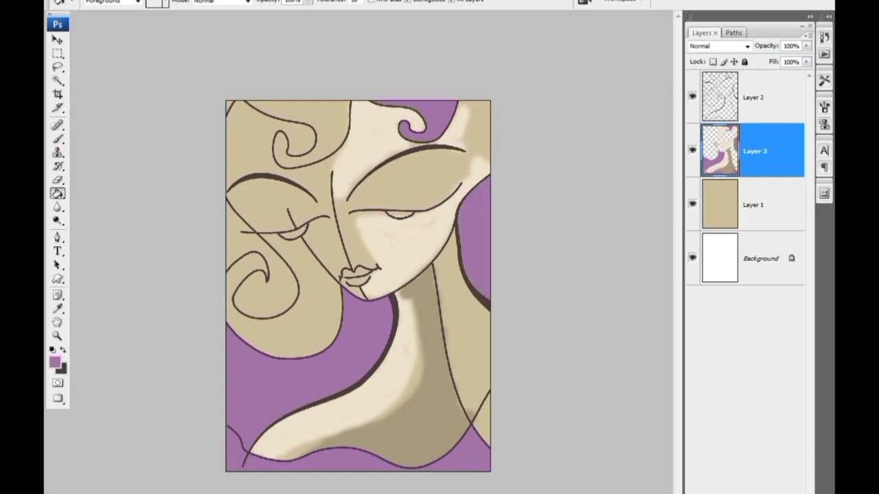
Fill the left hair curl with soft blue 7e8ec0.
left_click(55, 361)
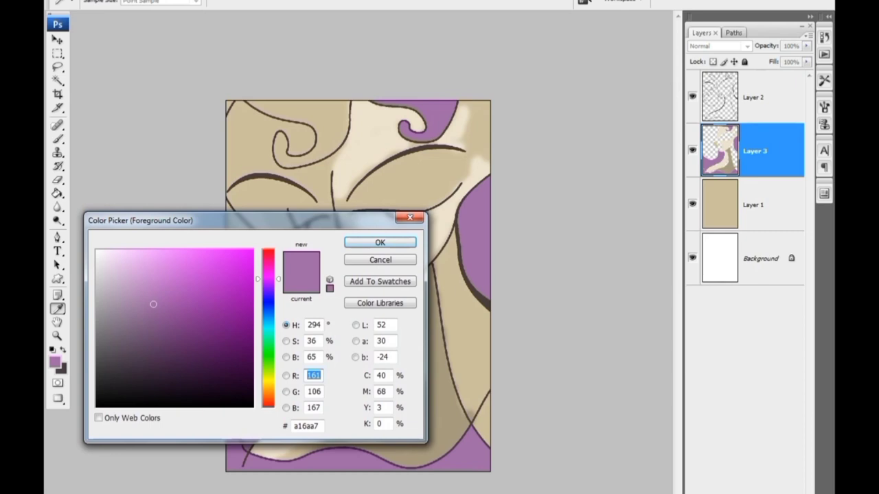
left_click_drag(258, 278, 257, 324)
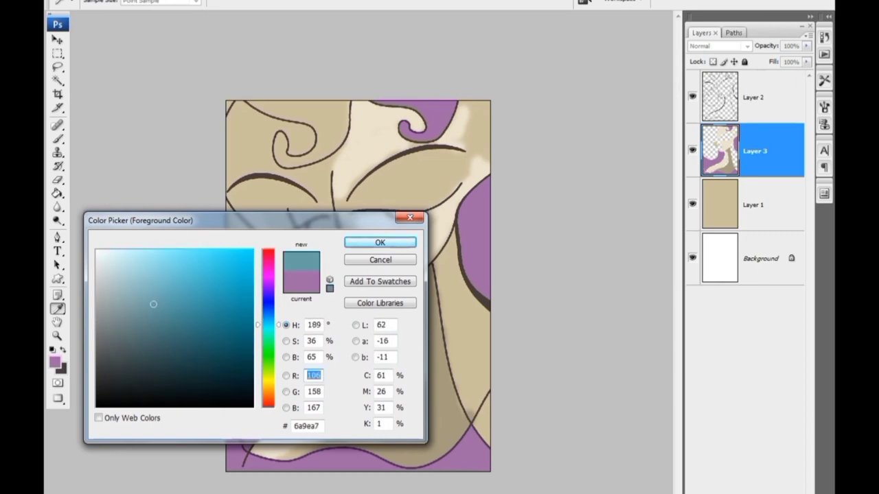
left_click(149, 288)
left_click_drag(150, 287, 149, 289)
left_click_drag(257, 324, 257, 308)
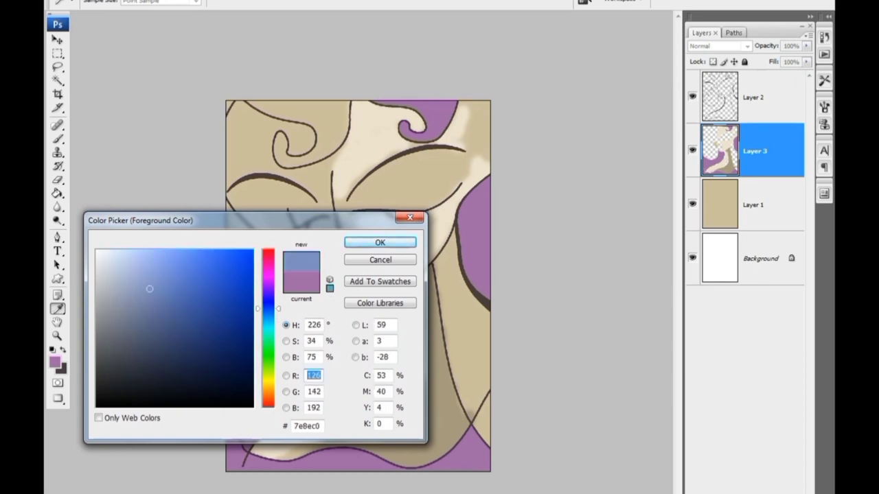
key("Return")
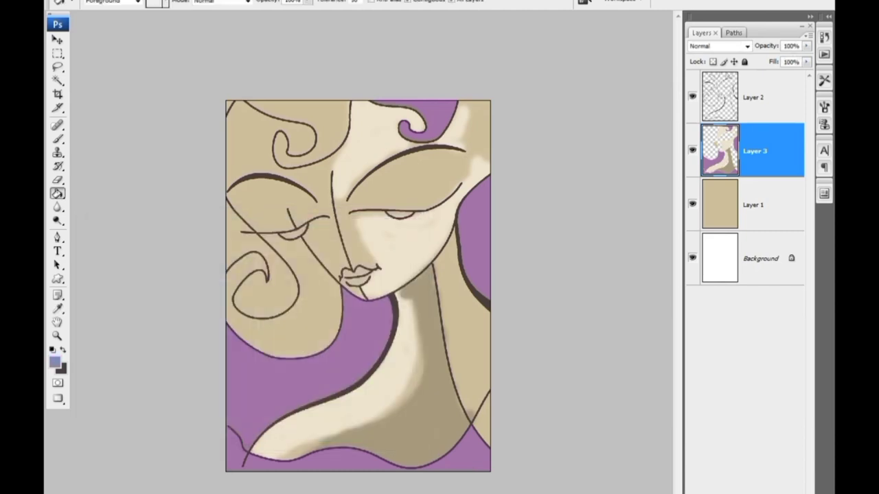
left_click(284, 278)
Fill the area right of the neck and the top-left hair with green RGB 129/216/106.
left_click(54, 362)
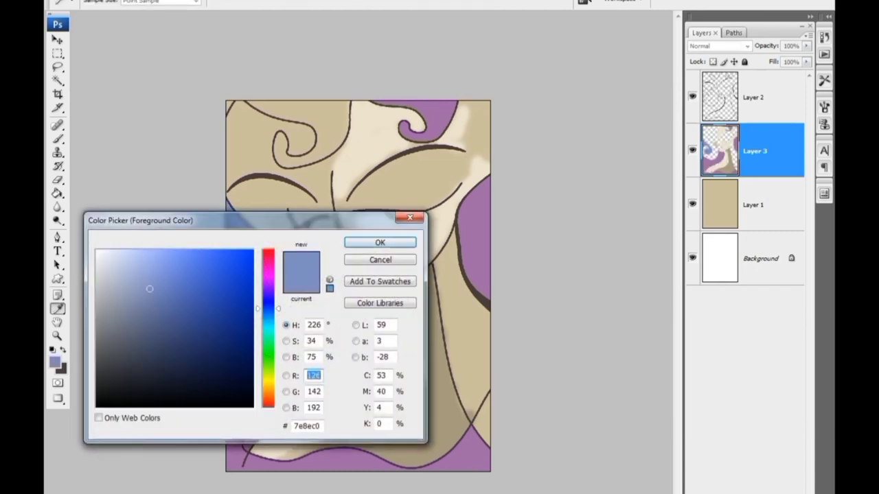
type("129")
key("Tab")
type("216")
key("Tab")
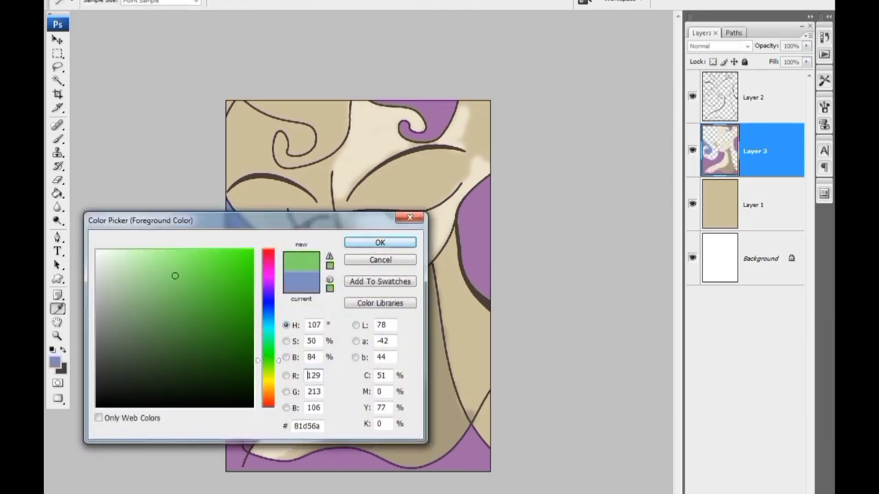
type("106")
key("Return")
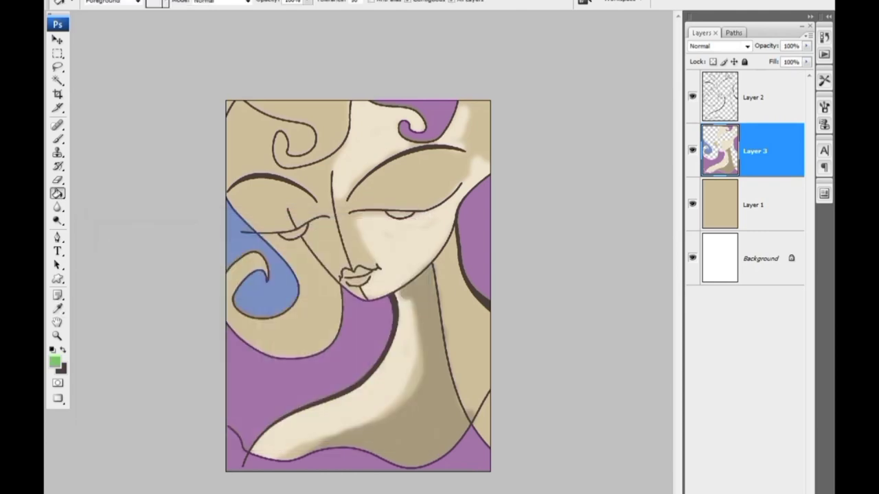
left_click(467, 330)
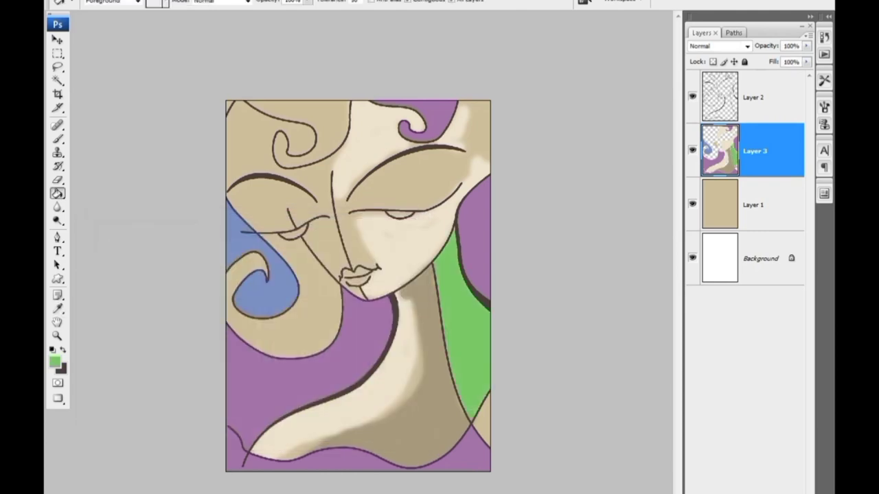
left_click(315, 120)
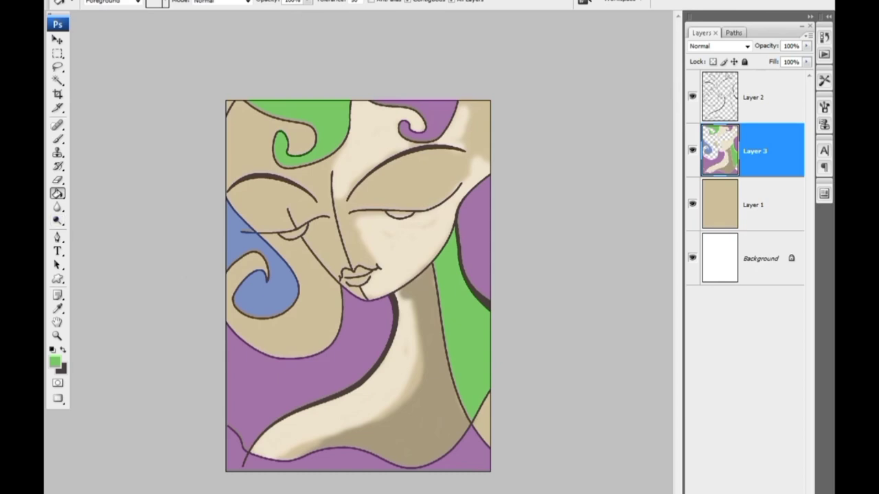
key("b")
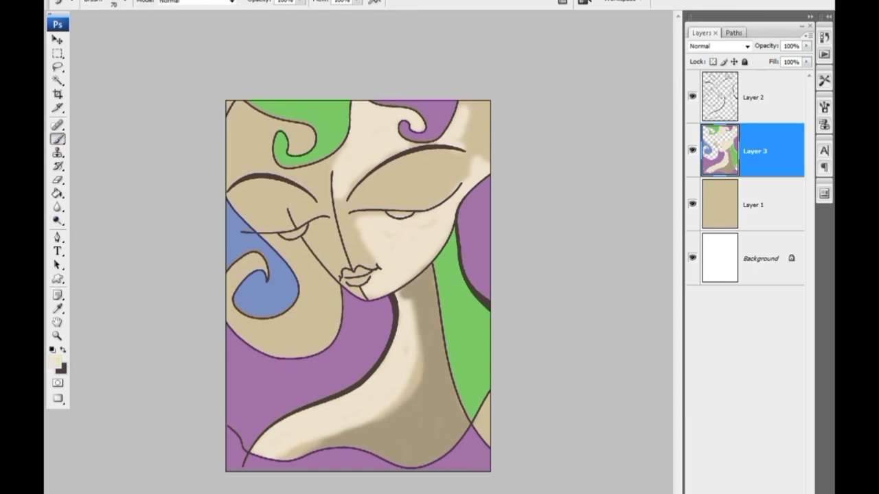
Paint cream in the top-right corner and move and widen the Untitled-1 window over 17811.jpg.
mouse_move(477, 133)
left_mouse_down()
mouse_move(470, 111)
mouse_move(486, 165)
left_mouse_up()
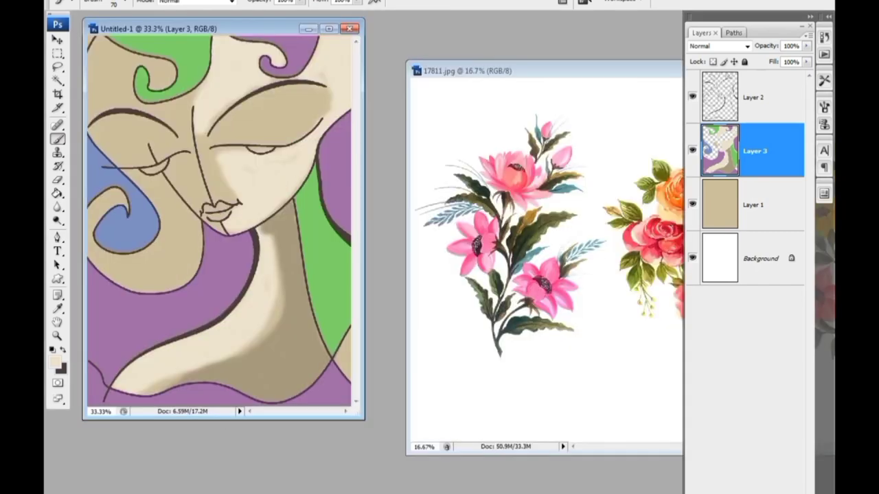
left_click_drag(206, 28, 312, 74)
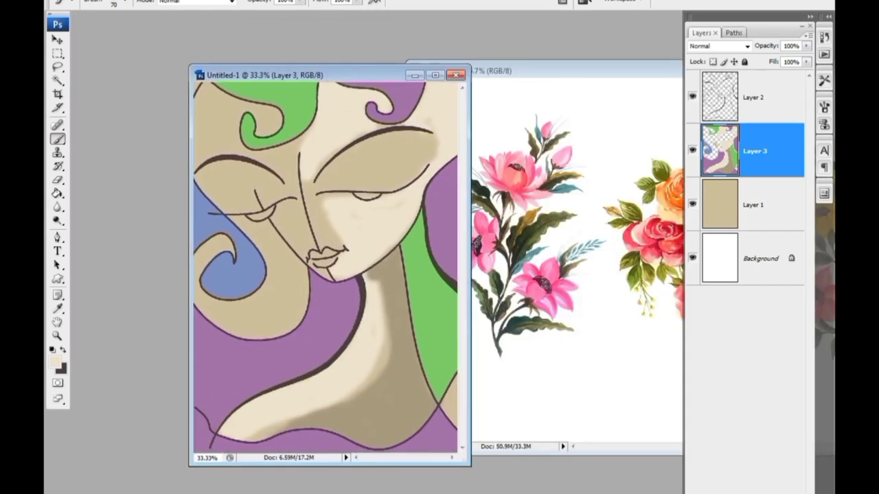
left_click_drag(470, 261, 677, 261)
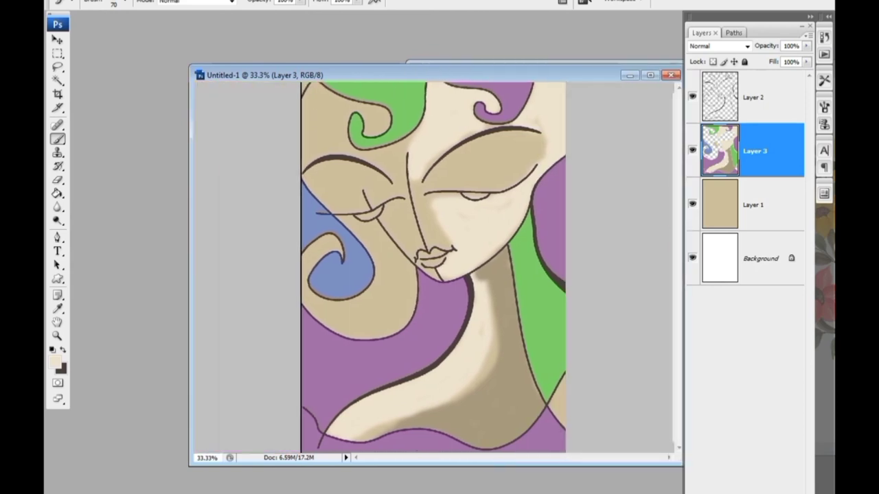
left_click_drag(604, 96, 573, 90)
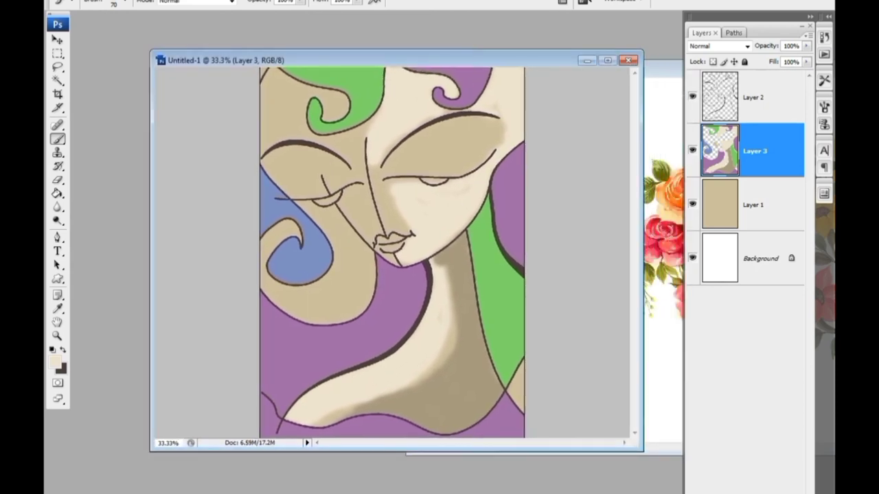
scroll(450, 117, "up", 3)
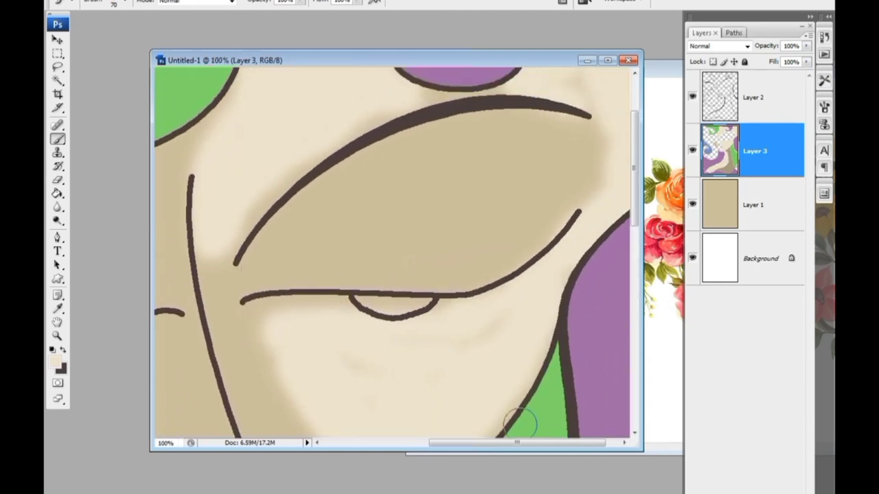
Set the brush to size 40 and paint a cream highlight across the eyelid.
left_click_drag(396, 451, 396, 493)
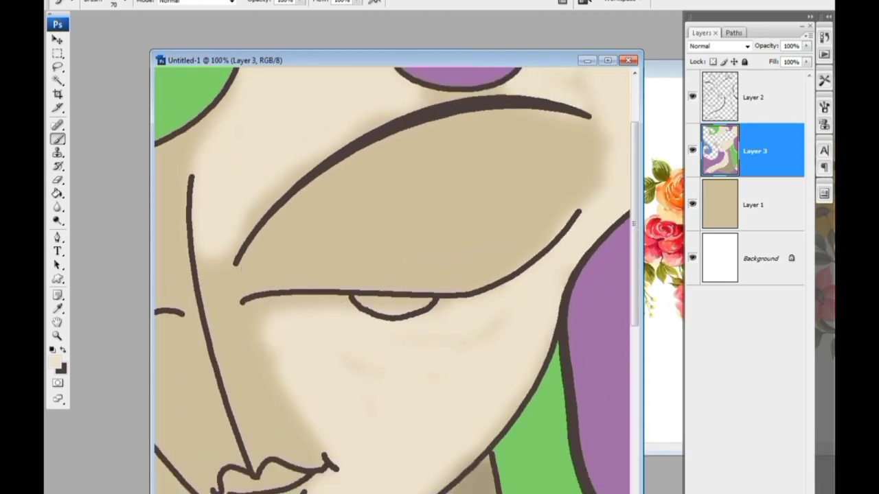
key("bracketleft")
key("bracketleft")
key("bracketleft")
mouse_move(278, 265)
left_mouse_down()
mouse_move(265, 275)
mouse_move(494, 147)
mouse_move(525, 153)
mouse_move(278, 251)
mouse_move(526, 153)
mouse_move(278, 263)
mouse_move(427, 189)
left_mouse_up()
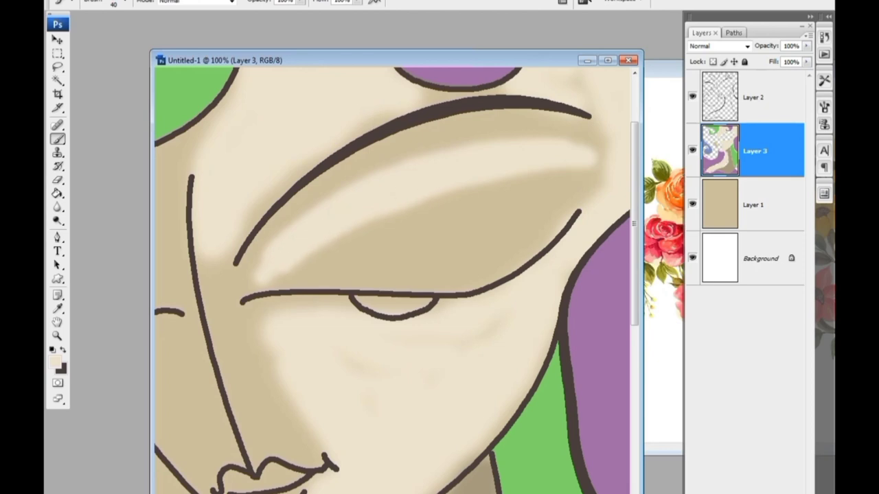
Lower brush opacity and flow, then brush softer highlights over the eyelid and cheek shadow.
left_click(300, 1)
left_click(356, 1)
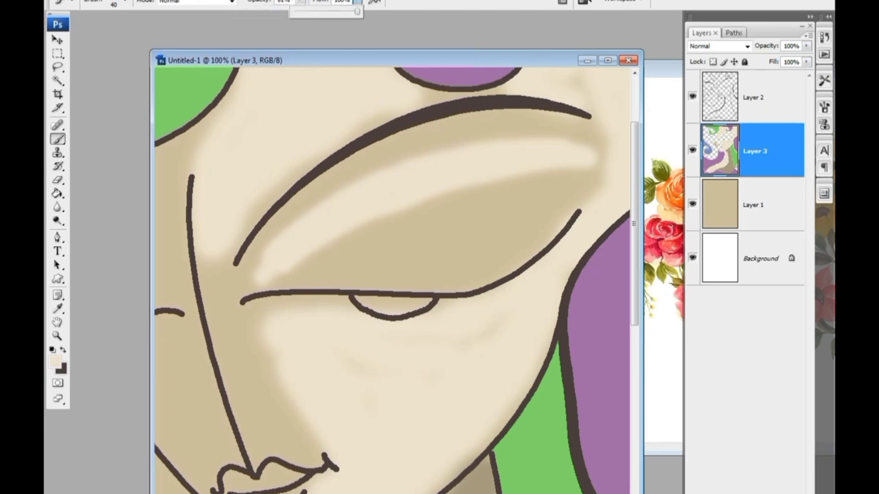
mouse_move(418, 206)
left_mouse_down()
mouse_move(333, 232)
mouse_move(491, 204)
mouse_move(435, 199)
mouse_move(588, 175)
left_mouse_up()
mouse_move(310, 255)
left_mouse_down()
mouse_move(435, 218)
mouse_move(488, 220)
left_mouse_up()
scroll(477, 182, "left", 2)
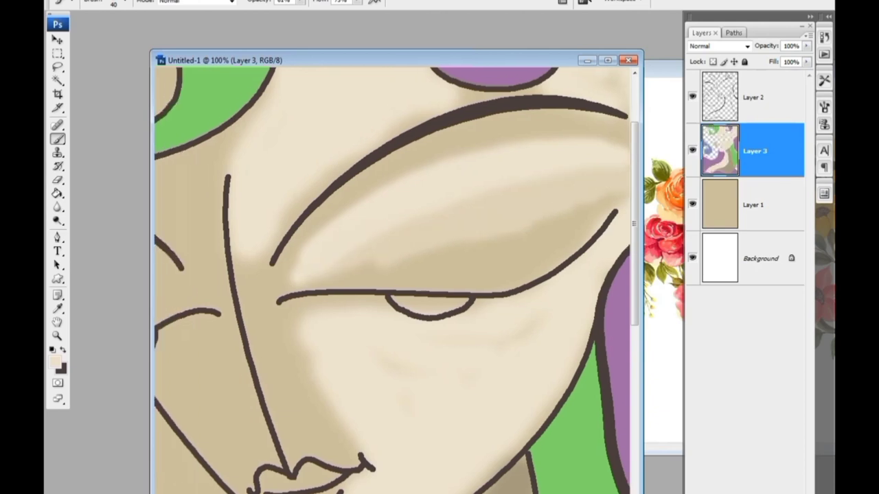
scroll(294, 269, "down", 5)
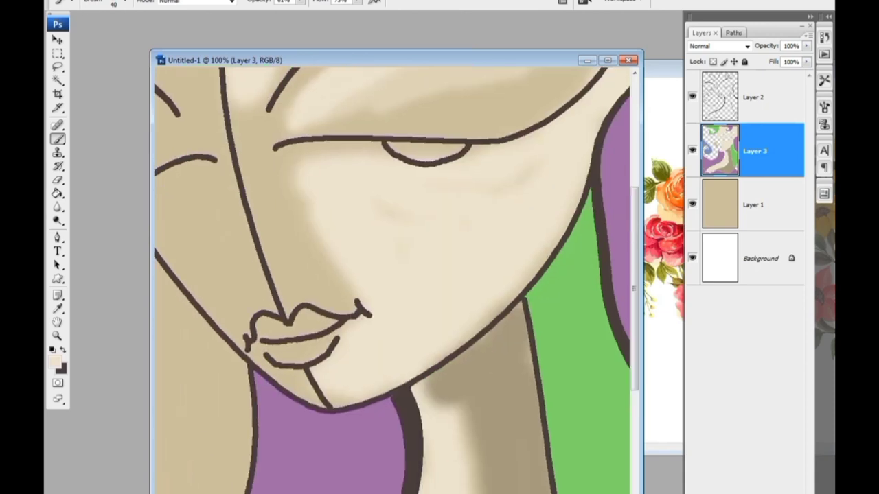
mouse_move(307, 192)
left_mouse_down()
mouse_move(286, 172)
mouse_move(350, 272)
left_mouse_up()
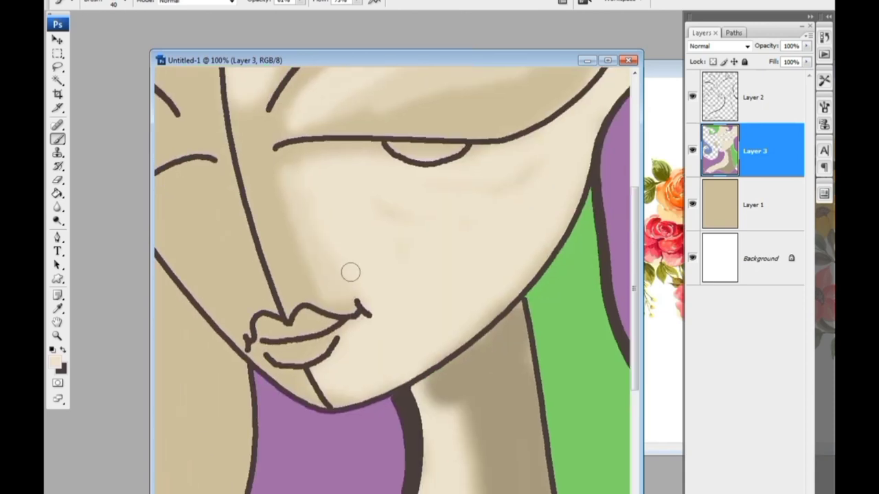
key("i")
left_click(55, 361)
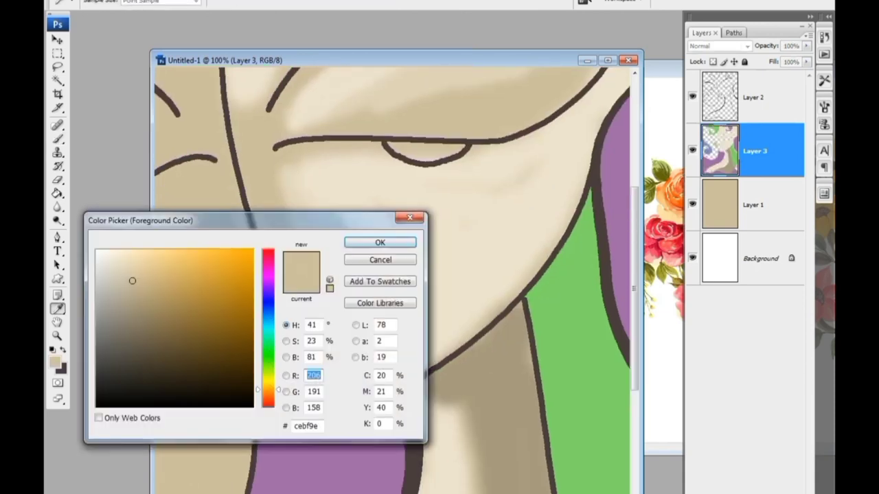
Choose brown b09679 and shade beside the eye and along the nose.
left_click(144, 298)
left_click(268, 393)
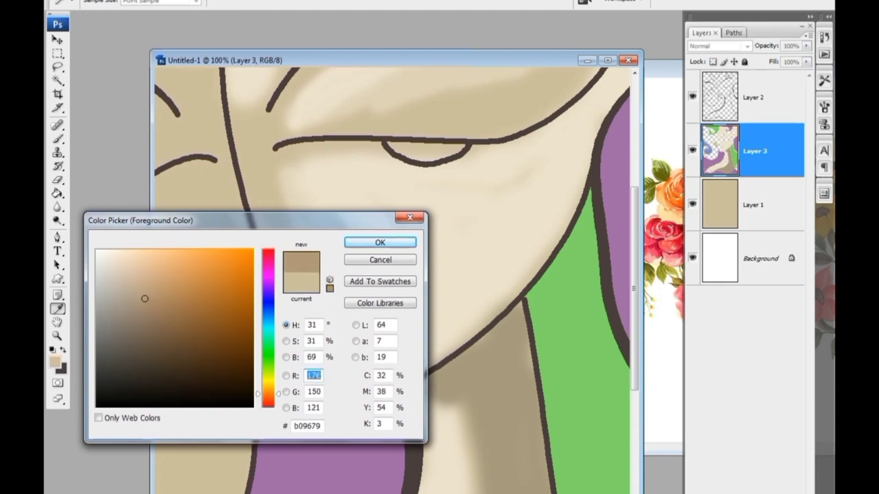
key("Return")
key("b")
left_click_drag(344, 275, 425, 308)
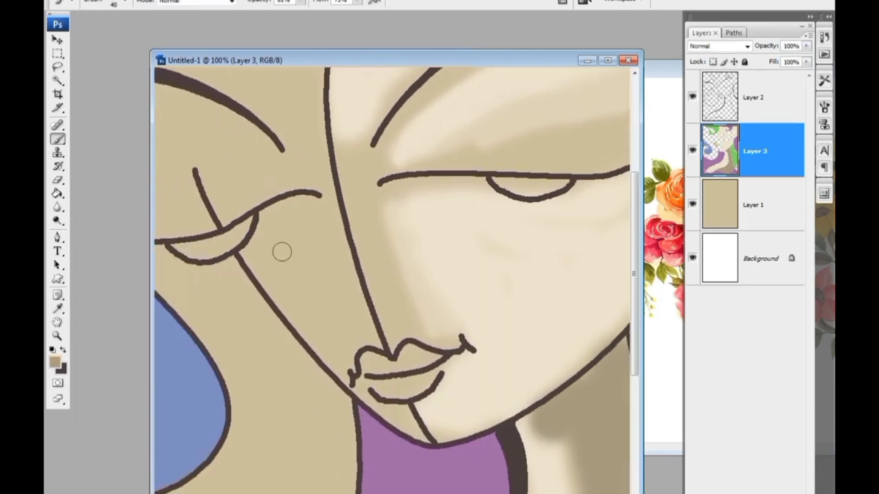
left_click_drag(281, 251, 320, 271)
mouse_move(302, 206)
left_mouse_down()
mouse_move(325, 208)
mouse_move(356, 340)
left_mouse_up()
Deepen the side of the nose with darker brown 8d7358, zooming to 300%.
left_click(54, 361)
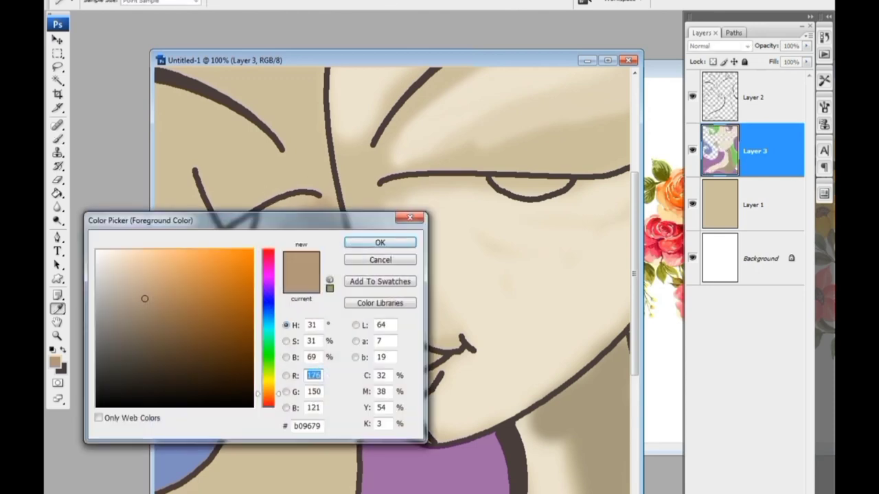
left_click(156, 319)
left_click(380, 242)
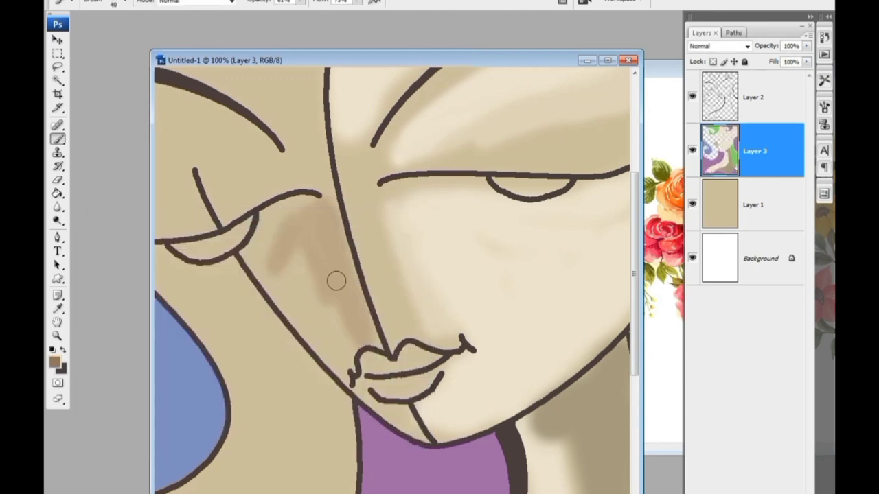
mouse_move(336, 281)
left_mouse_down()
mouse_move(333, 229)
mouse_move(361, 314)
left_mouse_up()
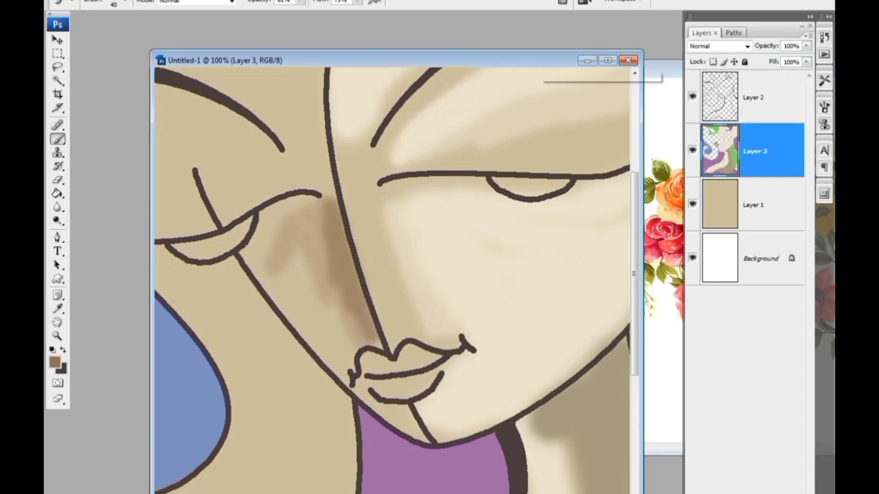
left_click_drag(412, 60, 412, 52)
key("ctrl+plus")
key("ctrl+plus")
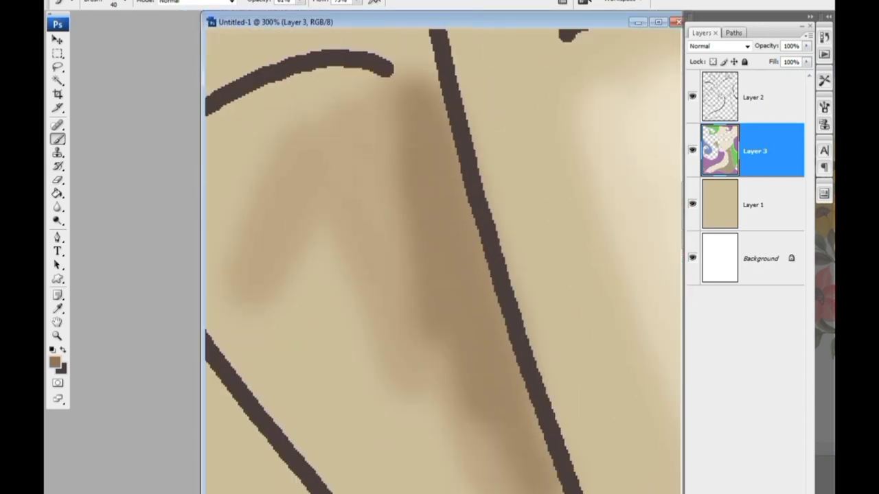
Deepen the brown shading beside the nose and shrink the brush to 25 px.
mouse_move(374, 162)
left_mouse_down()
mouse_move(391, 120)
mouse_move(402, 141)
mouse_move(363, 153)
mouse_move(407, 378)
mouse_move(318, 235)
mouse_move(423, 337)
left_mouse_up()
key("bracketleft")
key("bracketleft")
scroll(424, 337, "down", 3)
scroll(424, 337, "left", 2)
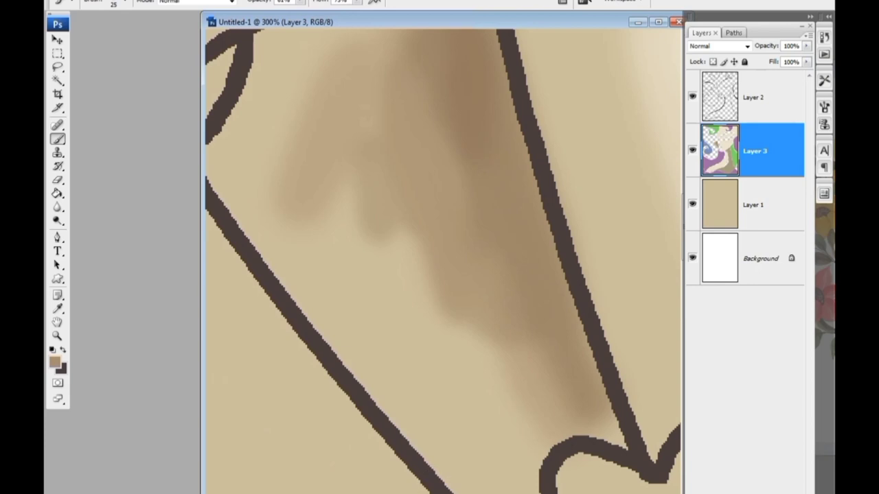
Set the brush tip to a 35° angle, 28% roundness and 0% hardness.
key("alt+w")
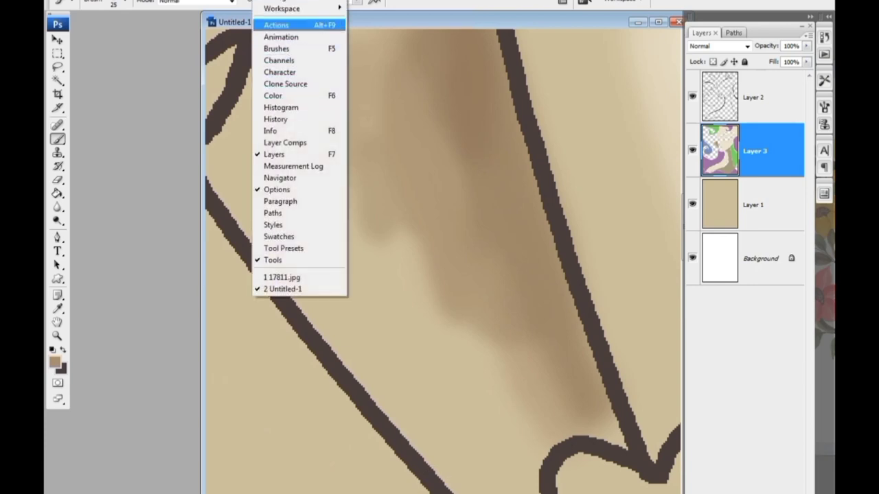
key("Down")
key("Down")
key("Return")
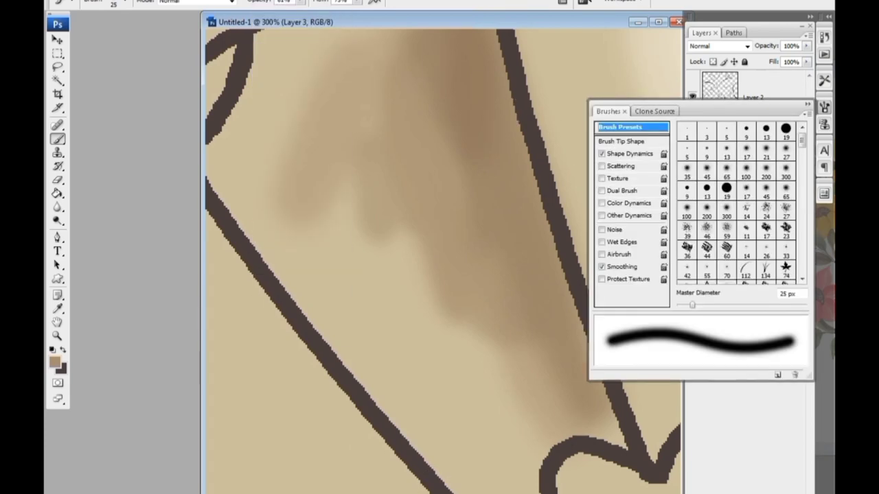
left_click(620, 141)
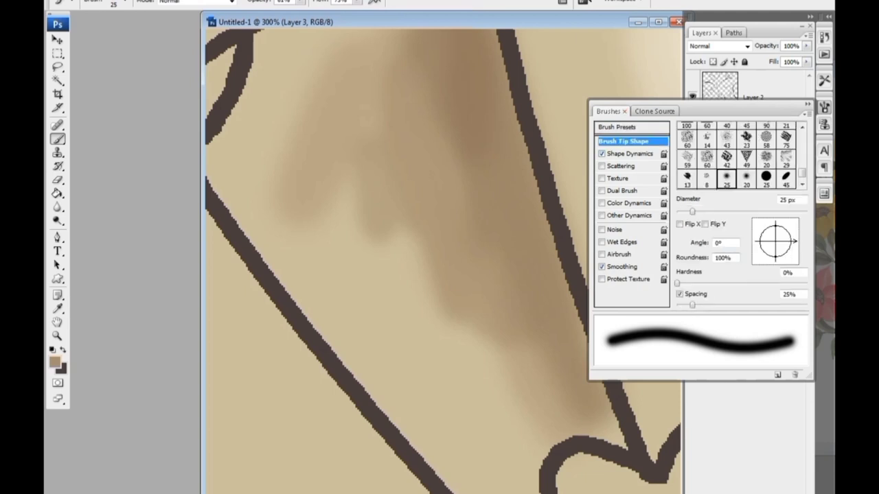
mouse_move(775, 224)
left_mouse_down()
mouse_move(792, 229)
mouse_move(779, 243)
left_mouse_up()
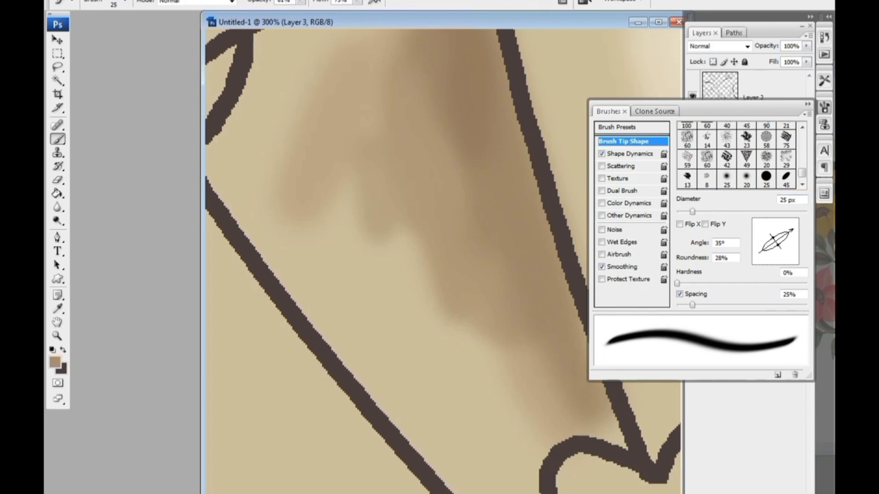
left_click(624, 110)
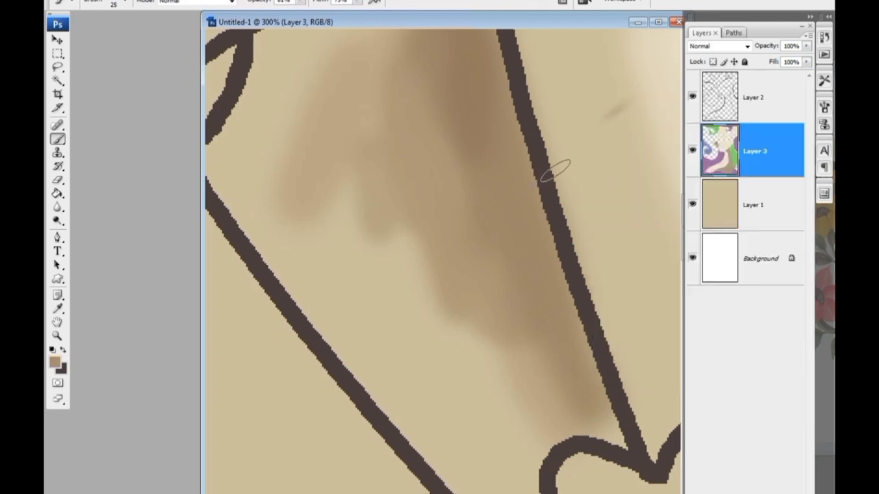
Paint and blend brown shadow beside the nose, left of the lips and near the neckline.
left_click_drag(355, 144, 394, 256)
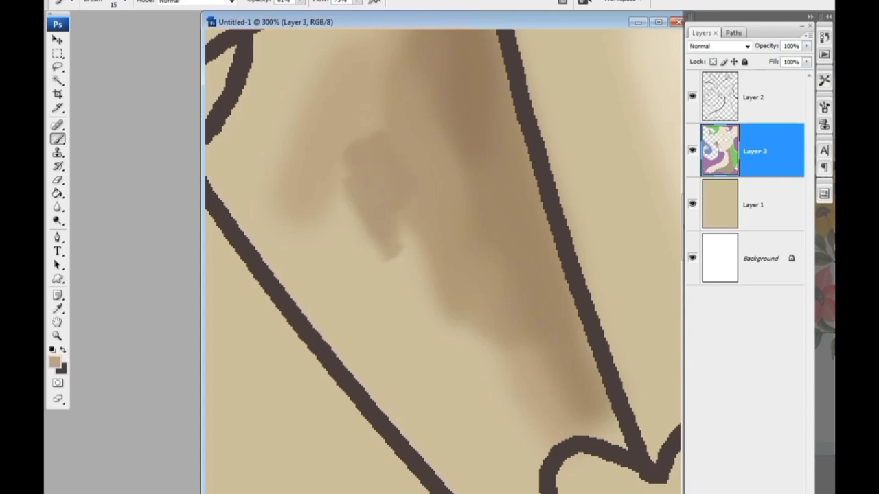
left_click_drag(378, 147, 408, 180)
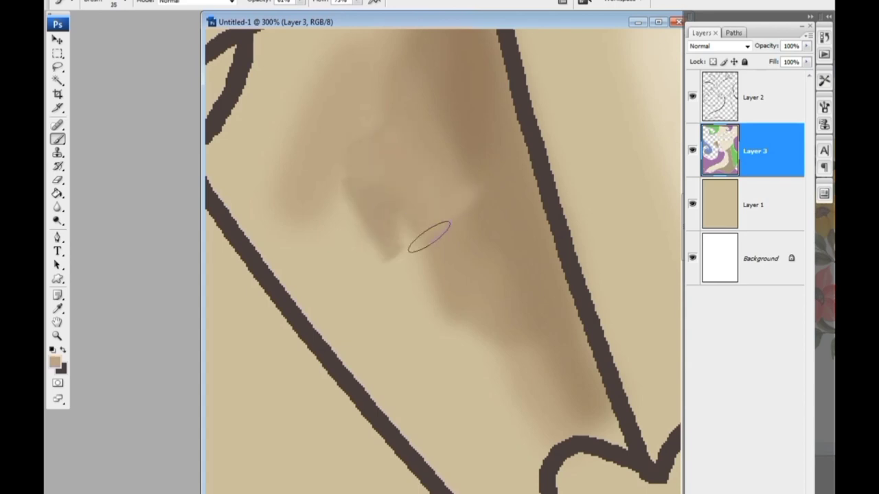
left_click_drag(429, 237, 466, 337)
left_click(461, 204, "alt")
left_click_drag(460, 204, 453, 213)
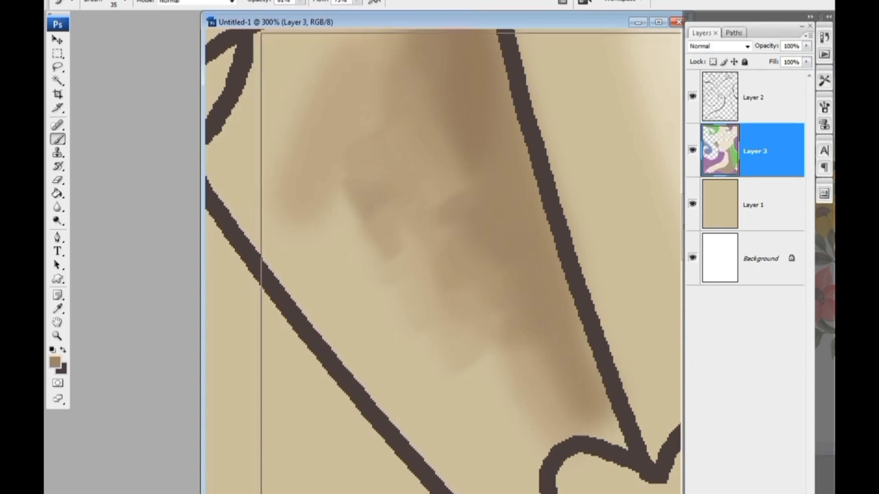
key("ctrl+minus")
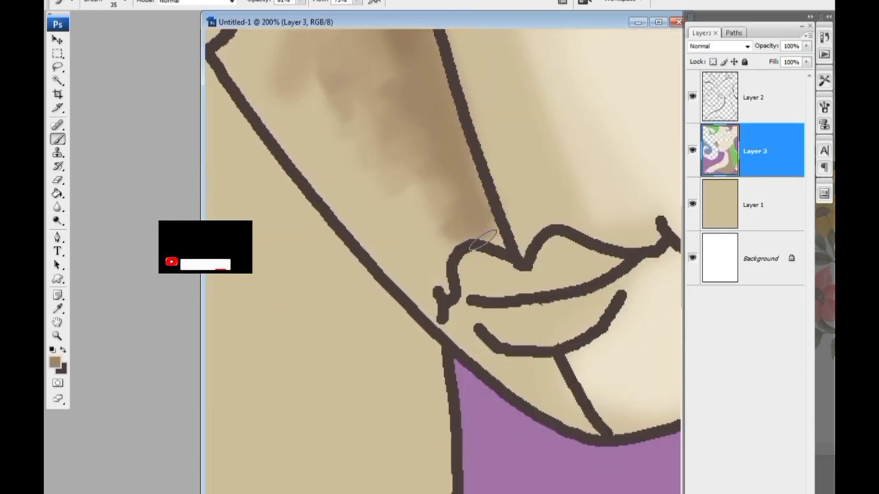
mouse_move(482, 239)
left_mouse_down()
mouse_move(431, 231)
mouse_move(433, 255)
mouse_move(435, 179)
mouse_move(434, 275)
left_mouse_up()
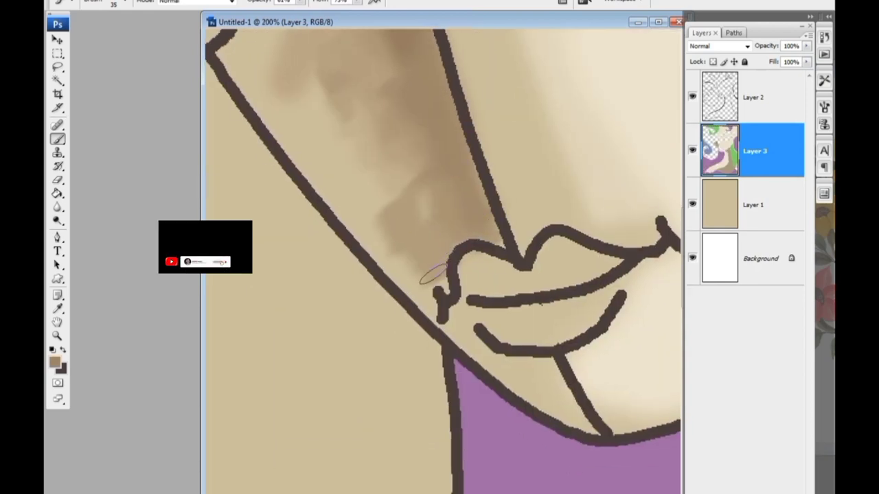
left_click_drag(392, 239, 429, 178)
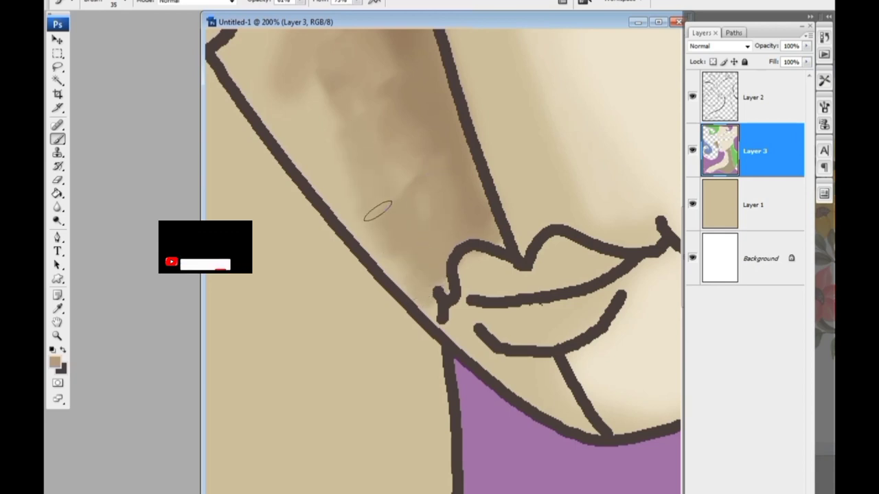
left_click_drag(378, 211, 330, 206)
left_click_drag(481, 275, 254, 223)
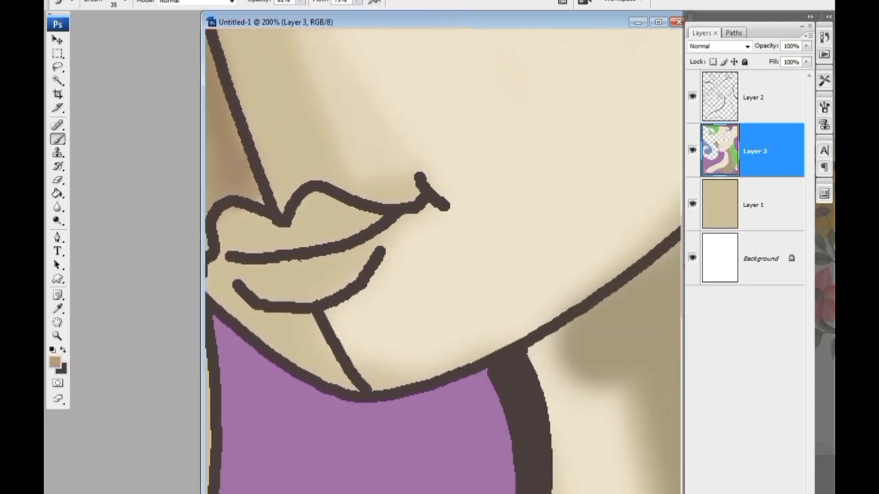
left_click_drag(300, 259, 359, 246)
left_click_drag(329, 310, 392, 362)
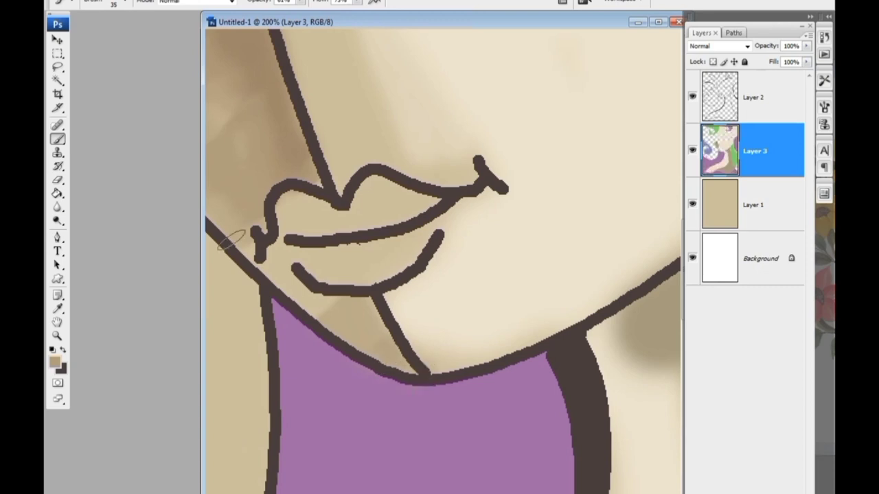
Shade the chin and jawline below the lip with darker brown 837155 at 20 px.
left_click(54, 362)
left_click(151, 323)
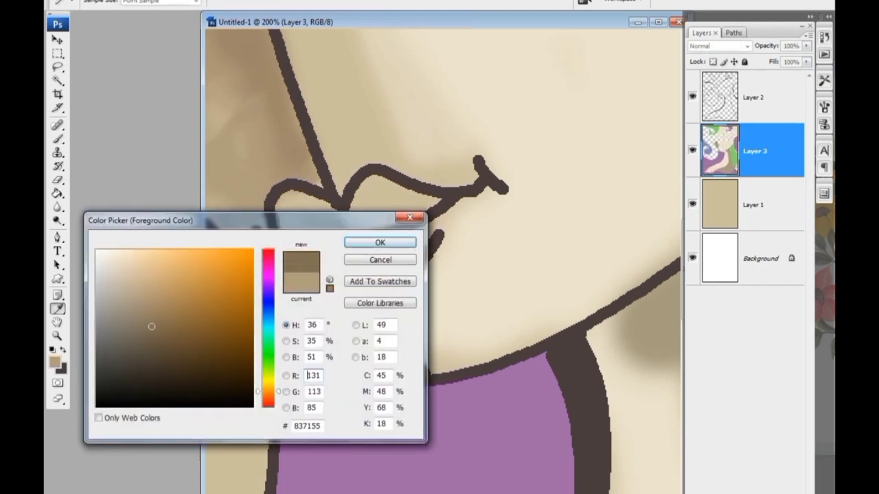
left_click(379, 243)
mouse_move(374, 302)
left_mouse_down()
mouse_move(363, 305)
mouse_move(378, 340)
left_mouse_up()
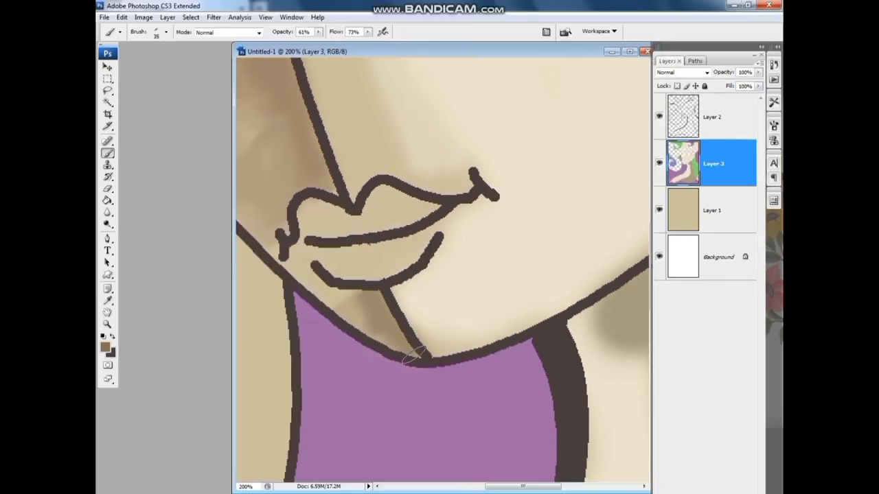
key("bracketleft")
key("bracketleft")
key("bracketleft")
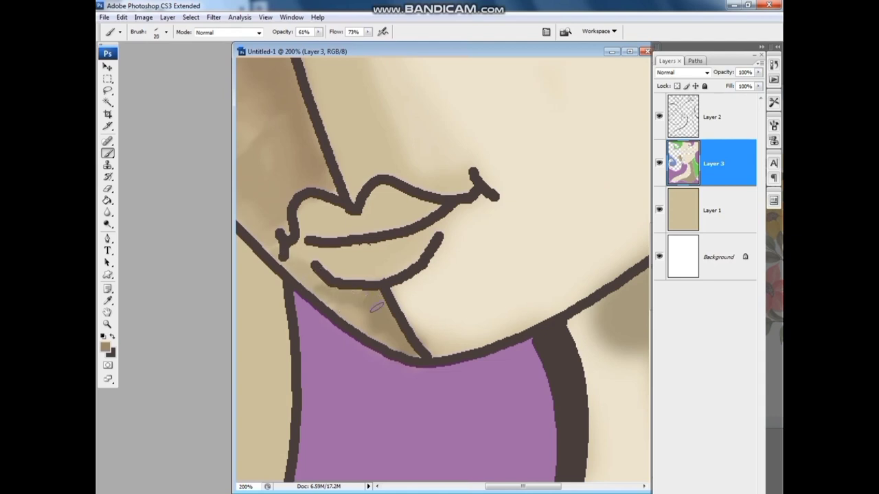
left_click_drag(280, 255, 384, 336)
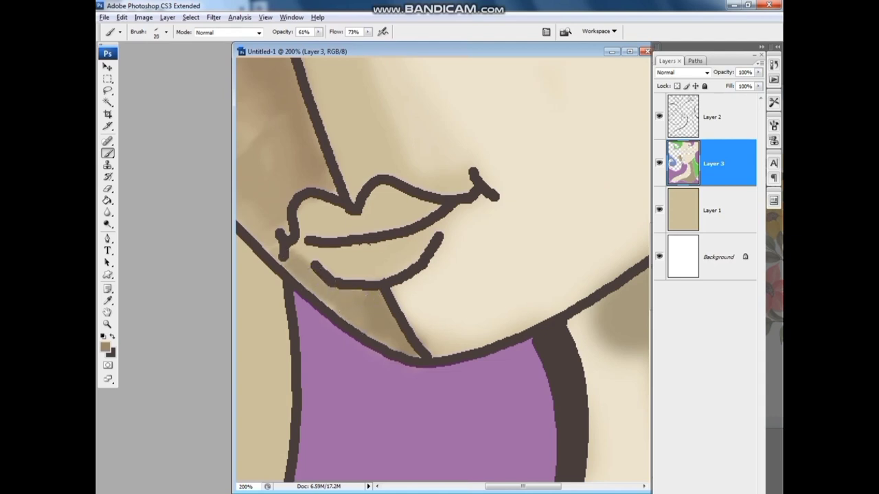
Set the foreground to salmon pink #ea8776 and paint the upper and lower lips.
key("i")
left_click(105, 346)
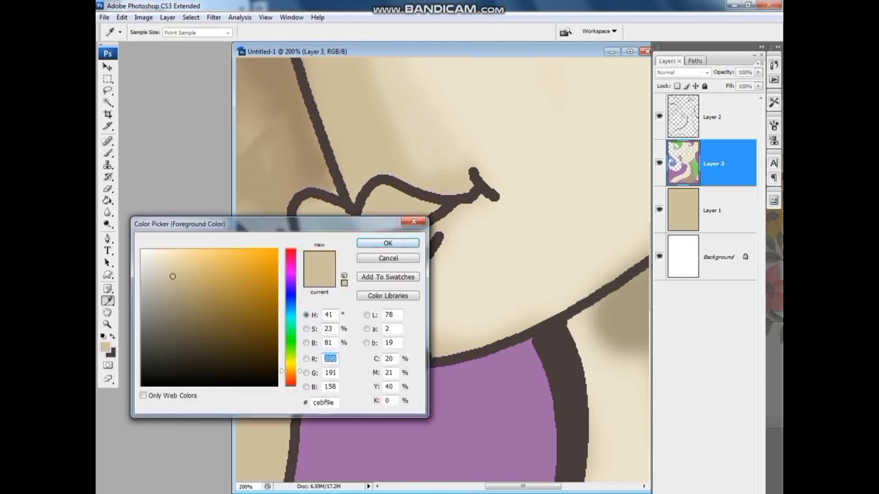
left_click_drag(288, 371, 288, 382)
left_click(208, 261)
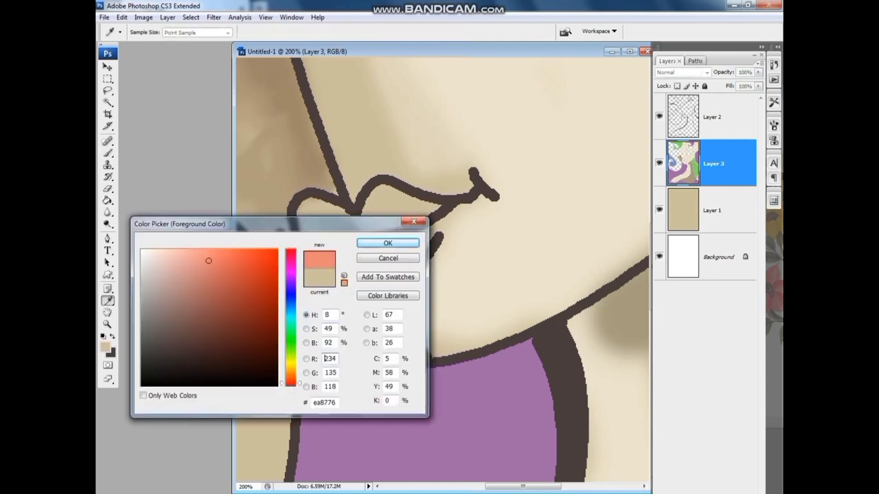
left_click(388, 243)
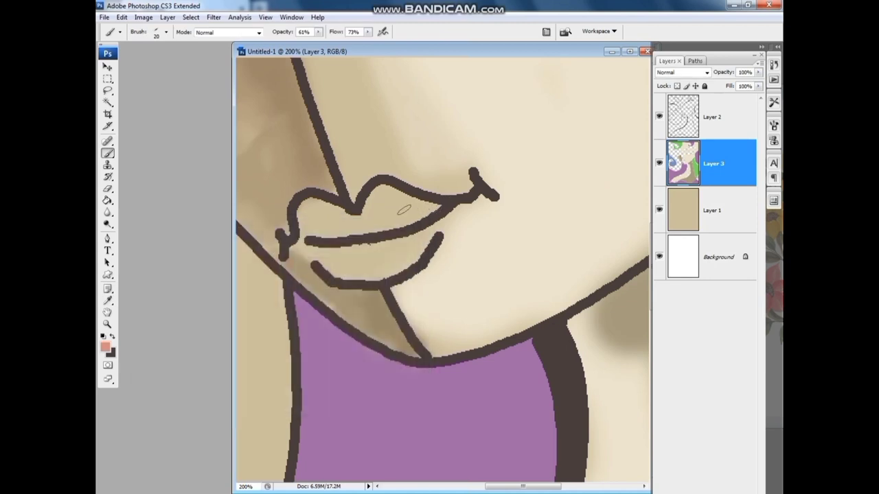
mouse_move(383, 206)
left_mouse_down()
mouse_move(376, 216)
mouse_move(388, 187)
mouse_move(416, 206)
mouse_move(436, 206)
mouse_move(386, 201)
left_mouse_up()
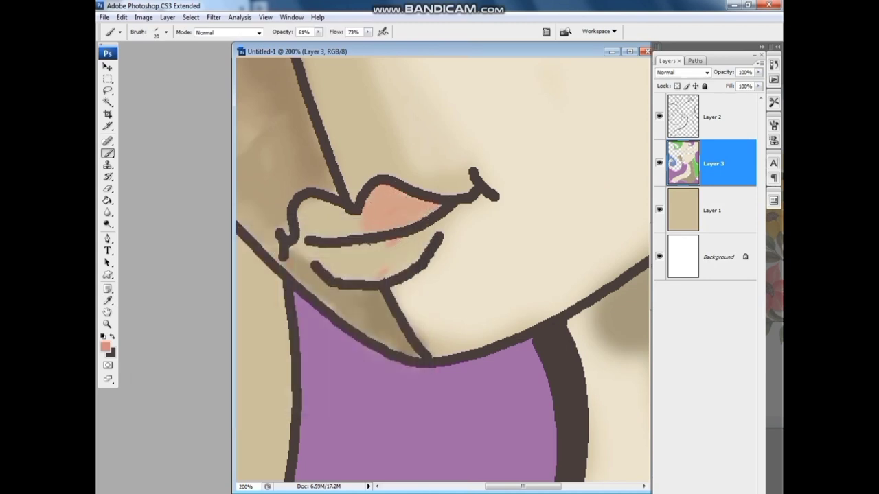
mouse_move(381, 271)
left_mouse_down()
mouse_move(400, 264)
mouse_move(443, 216)
left_mouse_up()
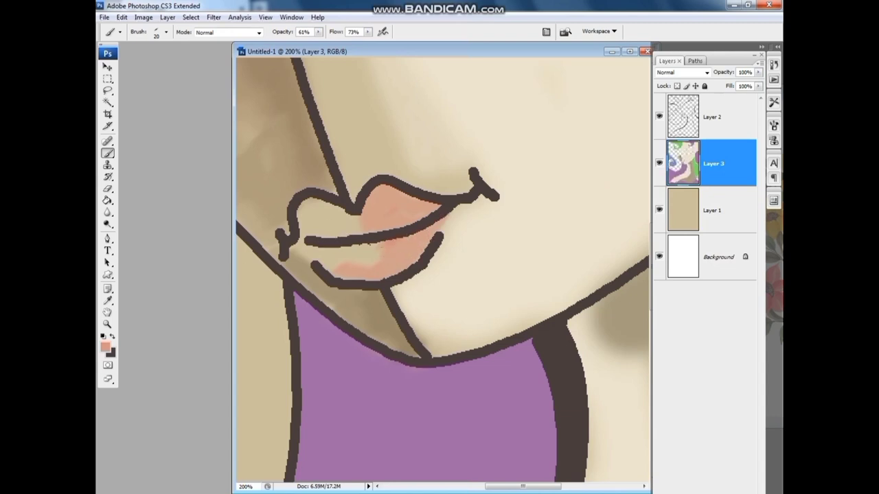
Switch to a darker brownish salmon and repaint the upper-left lip and lower lip.
key("i")
left_click(105, 346)
left_click_drag(188, 274, 206, 292)
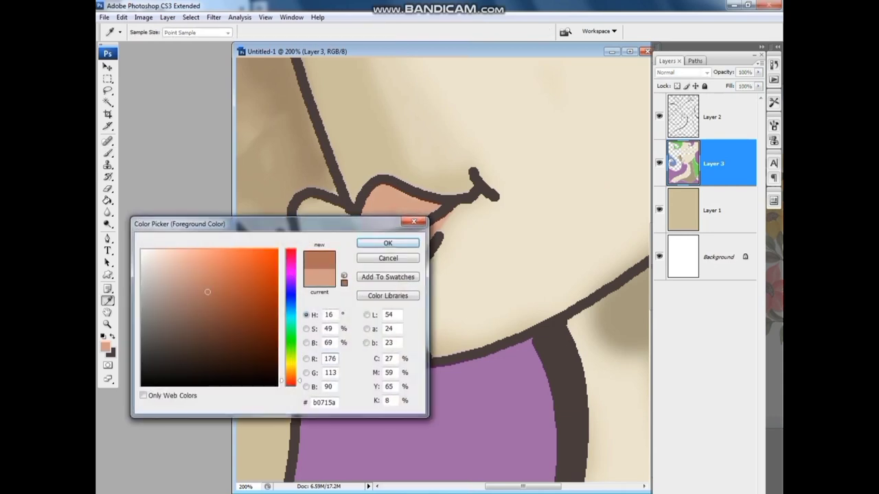
left_click(387, 243)
key("b")
mouse_move(315, 199)
left_mouse_down()
mouse_move(302, 226)
mouse_move(323, 210)
mouse_move(336, 214)
mouse_move(307, 234)
mouse_move(357, 230)
mouse_move(367, 216)
mouse_move(320, 232)
mouse_move(357, 209)
left_mouse_up()
mouse_move(333, 263)
left_mouse_down()
mouse_move(299, 251)
mouse_move(346, 264)
mouse_move(395, 241)
mouse_move(385, 254)
mouse_move(361, 252)
left_mouse_up()
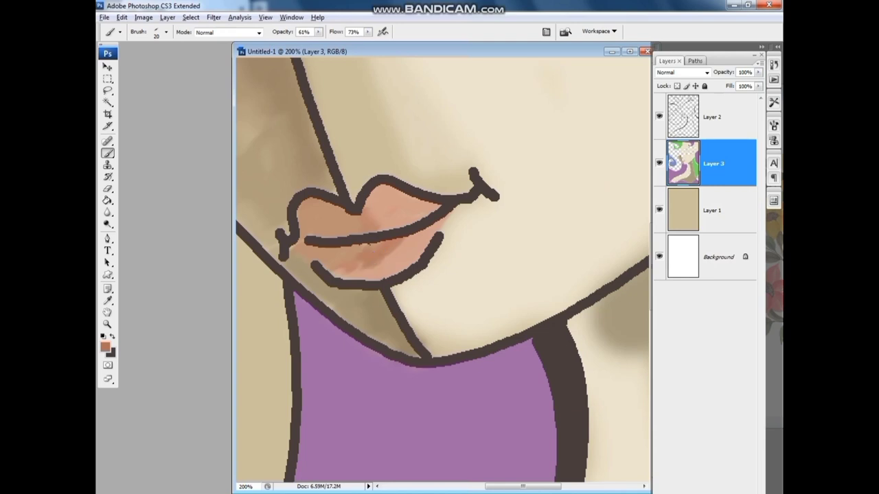
Shade both lips with reddish brown #95543d, highlight the upper lip, and sample a peach tone.
left_click(108, 300)
left_click(105, 347)
left_click_drag(202, 286, 221, 306)
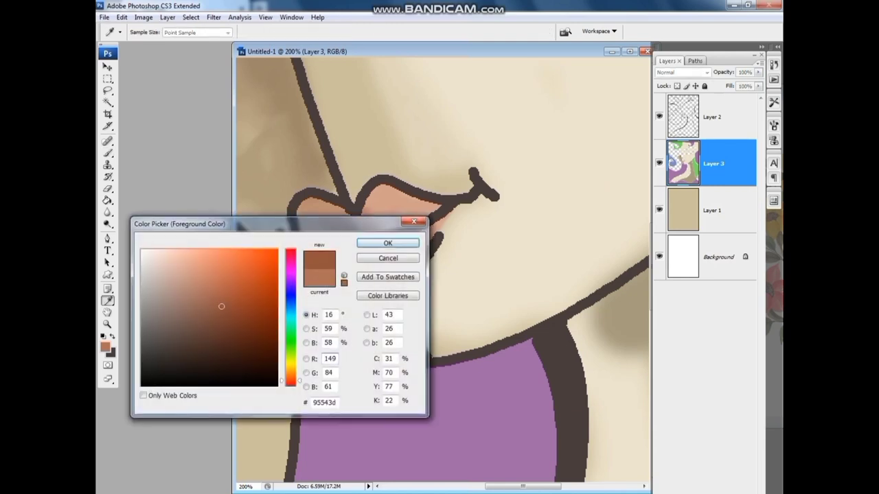
left_click(388, 243)
key("b")
left_click_drag(302, 239, 370, 225)
left_click_drag(294, 205, 320, 218)
mouse_move(378, 256)
left_mouse_down()
mouse_move(341, 244)
mouse_move(372, 251)
mouse_move(356, 265)
mouse_move(377, 276)
mouse_move(391, 254)
mouse_move(423, 240)
mouse_move(437, 203)
mouse_move(368, 210)
mouse_move(402, 223)
left_mouse_up()
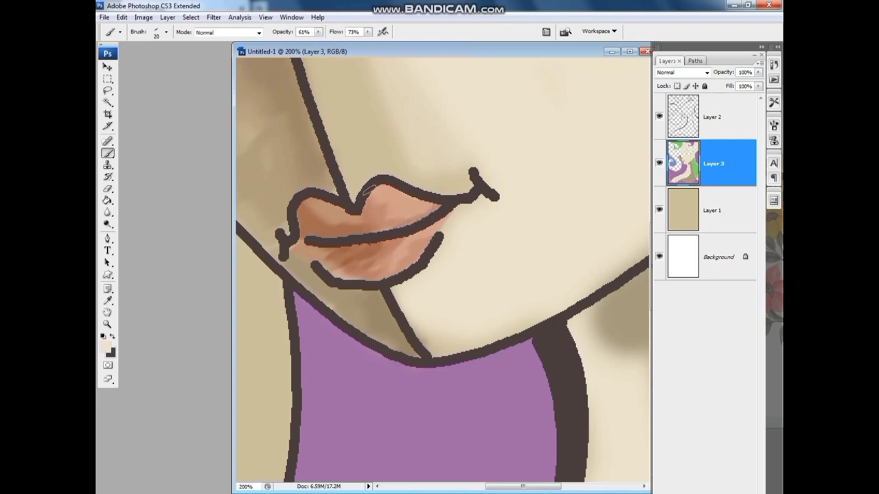
left_click_drag(368, 190, 443, 206)
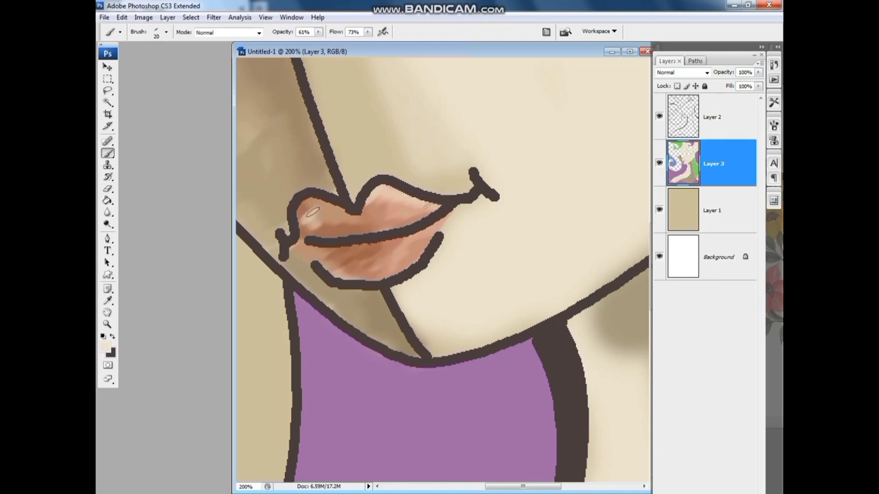
left_click(321, 208, "alt")
Add a peach highlight to the lower lip and check it at a wider zoom.
left_click_drag(337, 264, 372, 273)
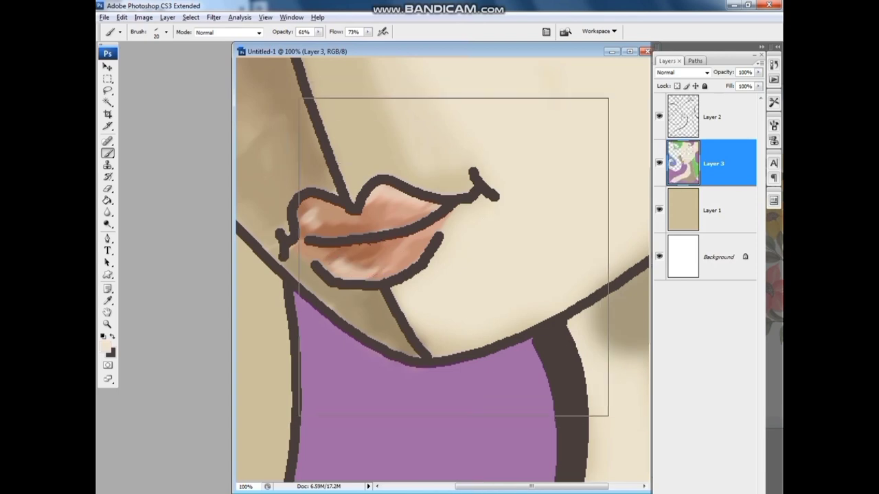
key("ctrl+minus")
key("ctrl+minus")
key("ctrl+minus")
key("ctrl+plus")
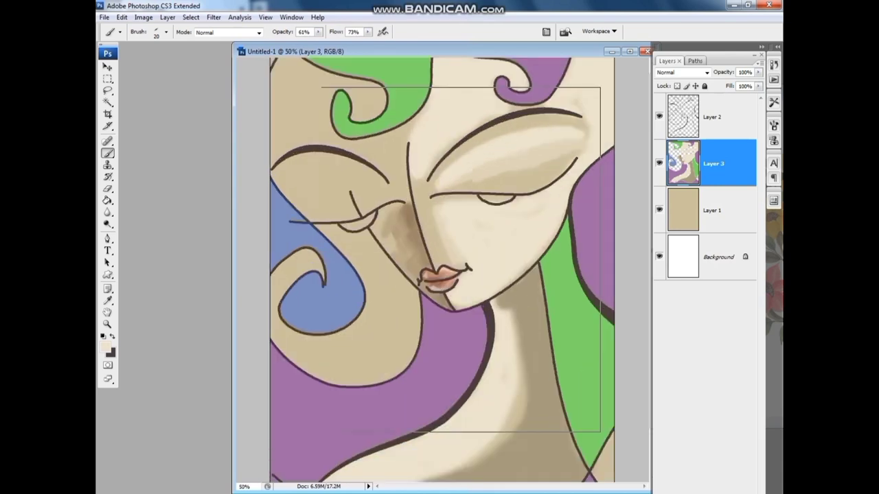
key("ctrl+plus")
key("ctrl+plus")
key("ctrl+plus")
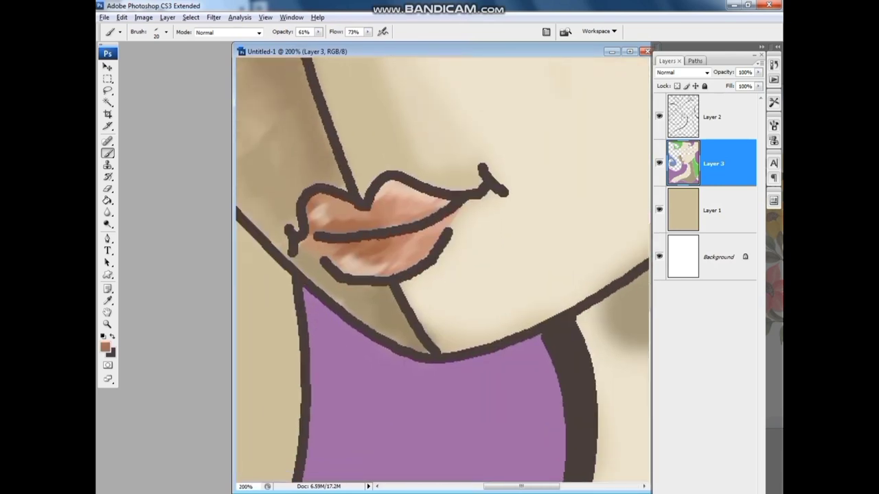
Deepen the lip line, the gap between the lips and the left corner with darker brown.
left_click(105, 347)
left_click_drag(208, 298, 221, 318)
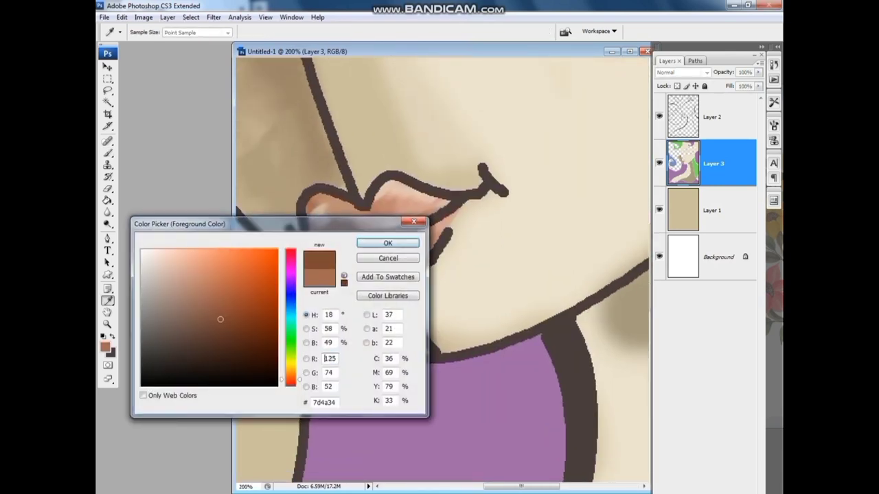
left_click(387, 243)
key("b")
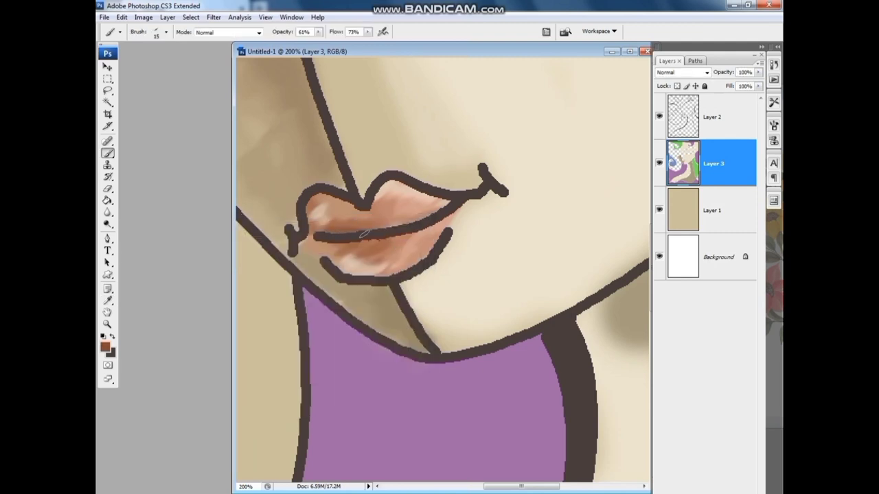
mouse_move(397, 226)
left_mouse_down()
mouse_move(440, 213)
mouse_move(456, 197)
left_mouse_up()
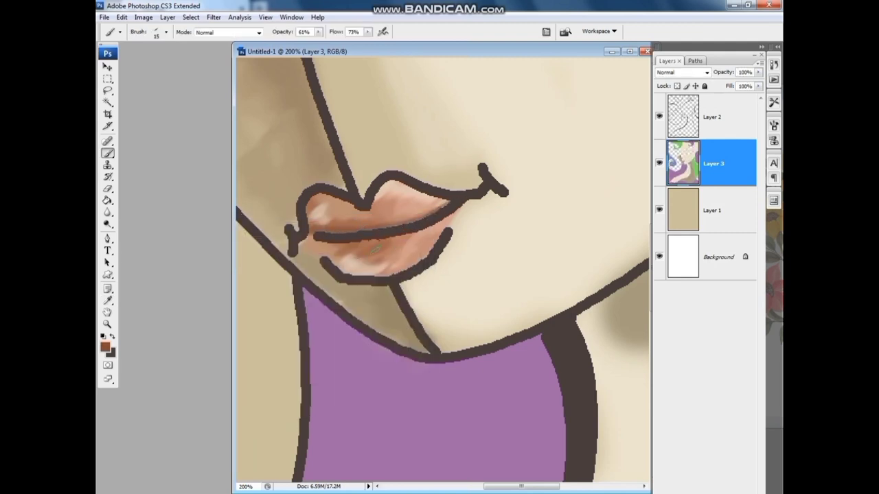
mouse_move(376, 248)
left_mouse_down()
mouse_move(353, 241)
mouse_move(397, 237)
mouse_move(475, 199)
left_mouse_up()
mouse_move(407, 236)
left_mouse_down()
mouse_move(317, 243)
mouse_move(338, 246)
left_mouse_up()
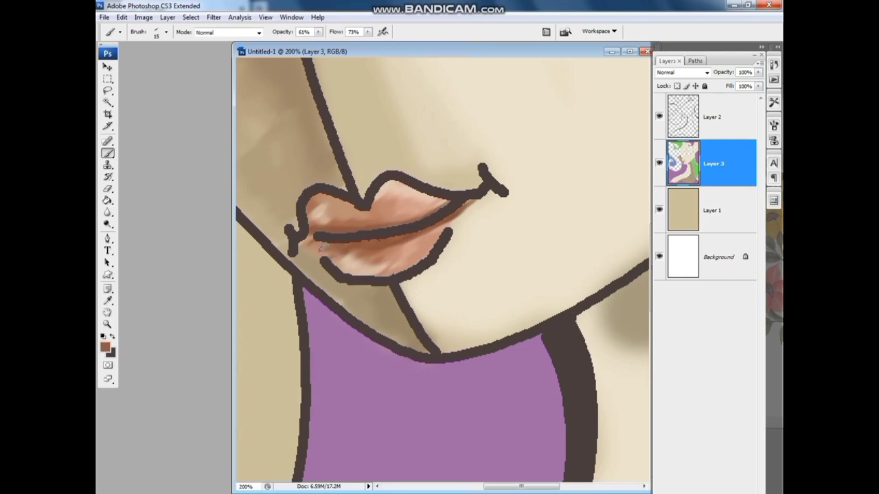
left_click_drag(322, 248, 325, 252)
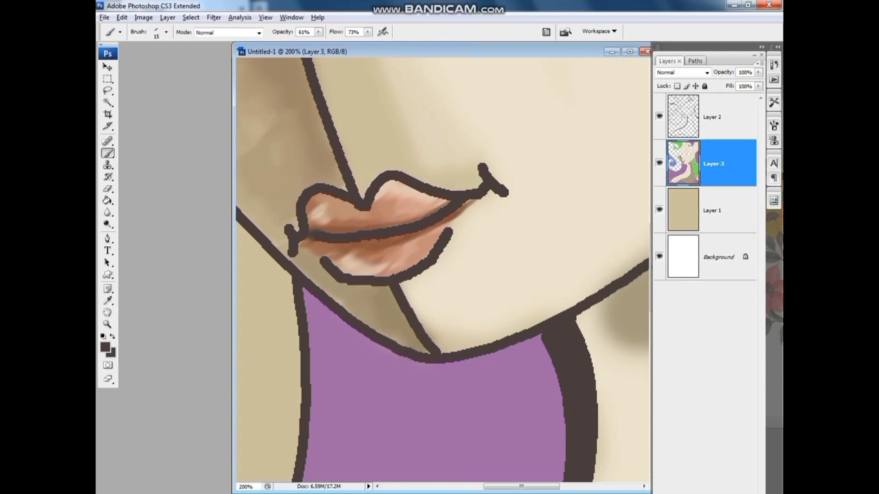
Add a soft pinkish-brown shadow above the right mouth corner, then zoom out to 100%.
left_click(415, 248, "alt")
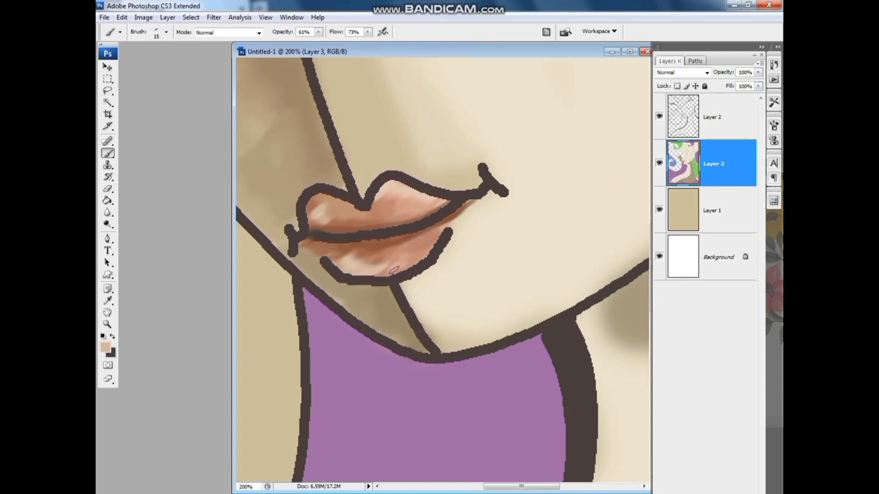
scroll(411, 263, "up", 2)
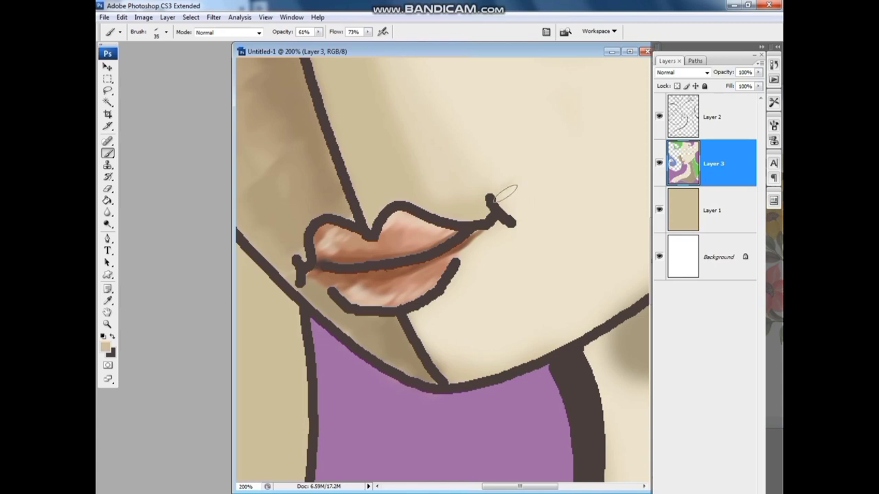
left_click_drag(500, 190, 521, 206)
key("]")
left_click(540, 180, "alt")
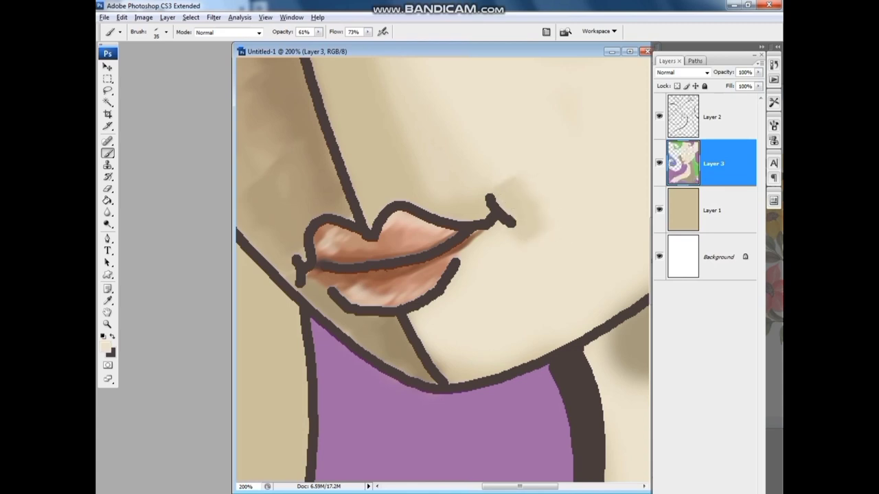
key("ctrl+minus")
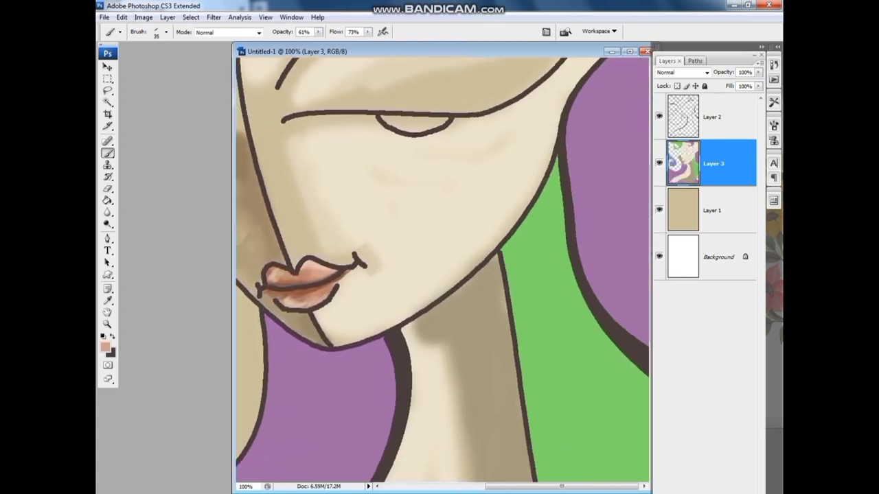
Paint a pink blush across the right cheek with a larger brush, softened with skin tone.
key("bracketright")
key("bracketright")
key("bracketright")
mouse_move(343, 161)
left_mouse_down()
mouse_move(436, 169)
mouse_move(373, 182)
mouse_move(383, 237)
left_mouse_up()
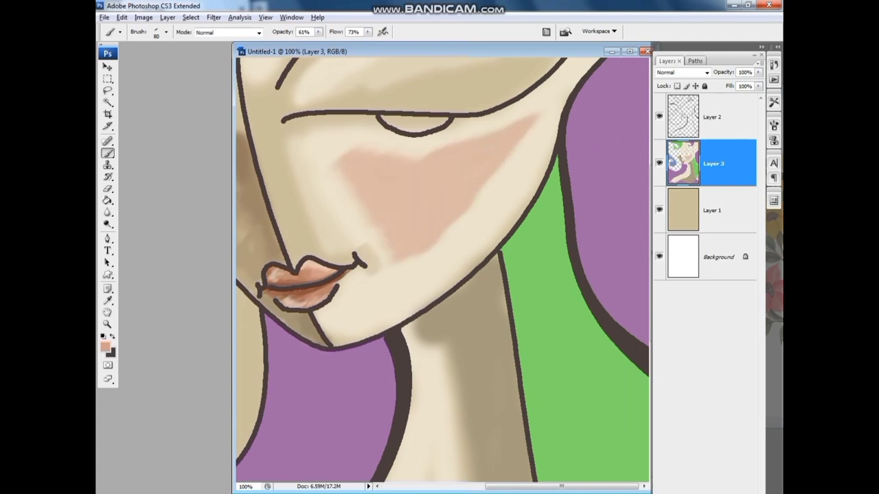
left_click(457, 231, "alt")
mouse_move(457, 231)
left_mouse_down()
mouse_move(516, 154)
mouse_move(508, 172)
mouse_move(388, 243)
left_mouse_up()
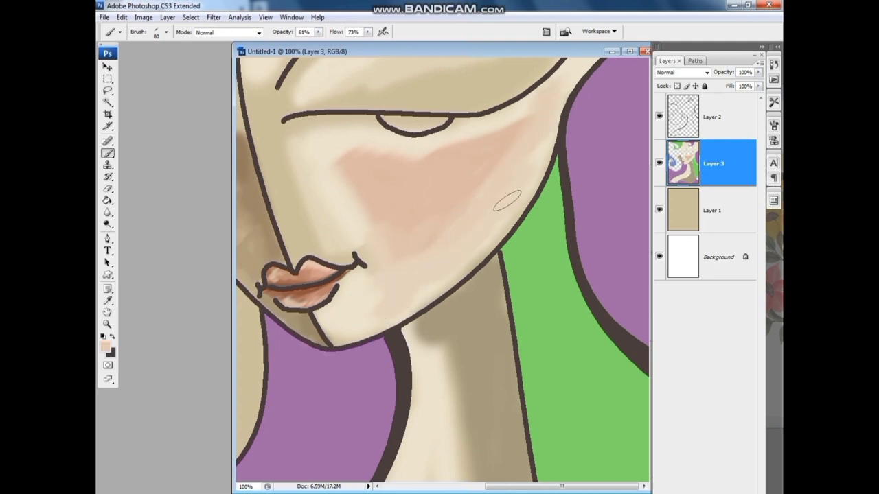
left_click_drag(507, 200, 549, 225)
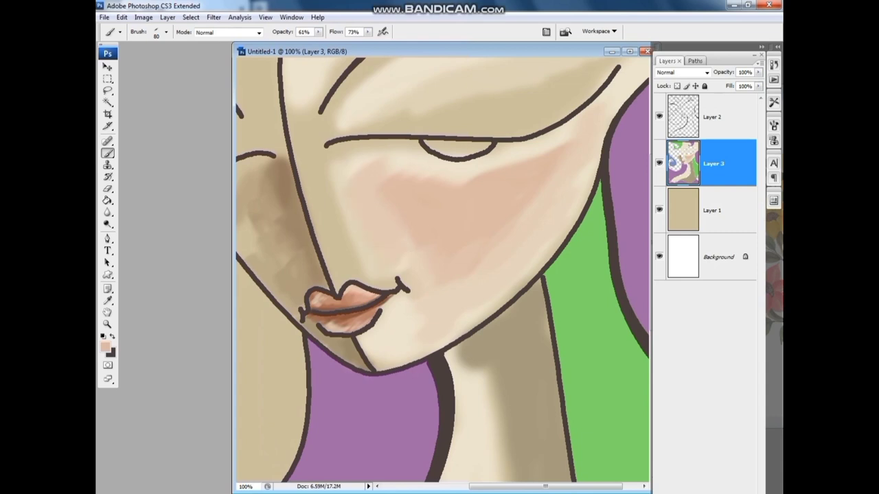
mouse_move(357, 168)
left_mouse_down()
mouse_move(467, 167)
mouse_move(574, 145)
mouse_move(551, 186)
left_mouse_up()
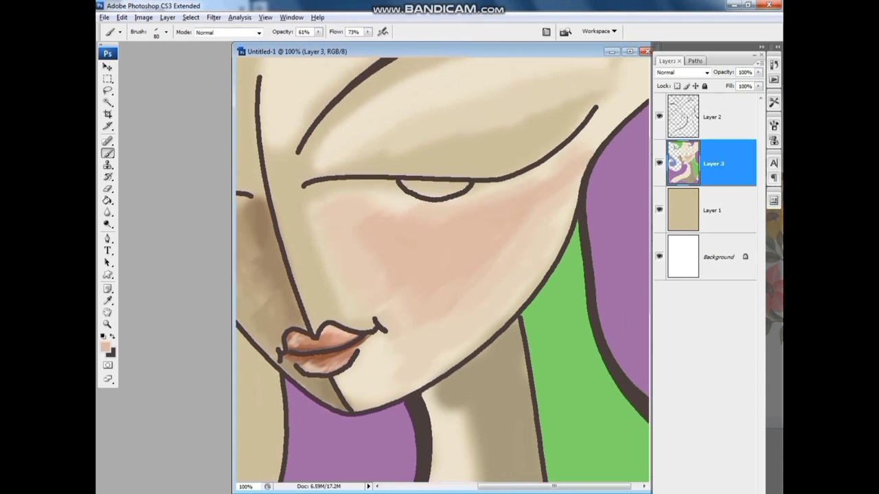
Reset colours to black and white and brush a white highlight under the right eyelid.
key("x")
key("d")
key("x")
mouse_move(340, 192)
left_mouse_down()
mouse_move(431, 209)
mouse_move(474, 204)
mouse_move(470, 196)
left_mouse_up()
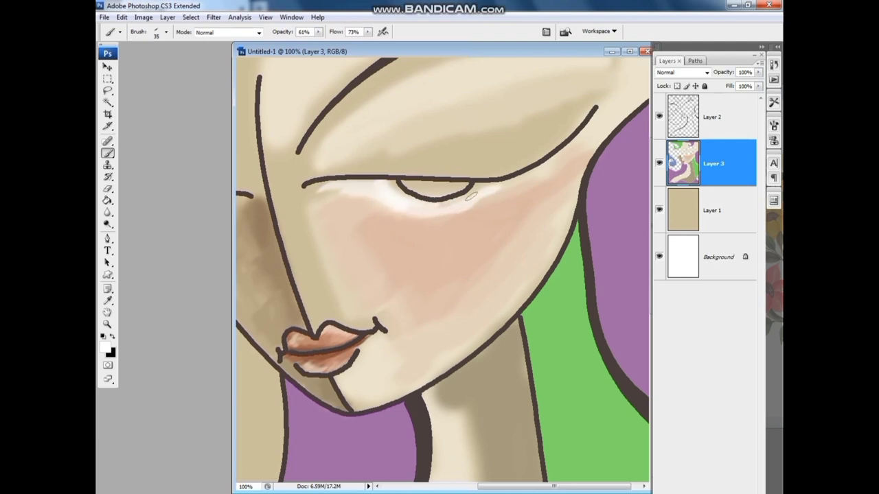
left_click(487, 210, "alt")
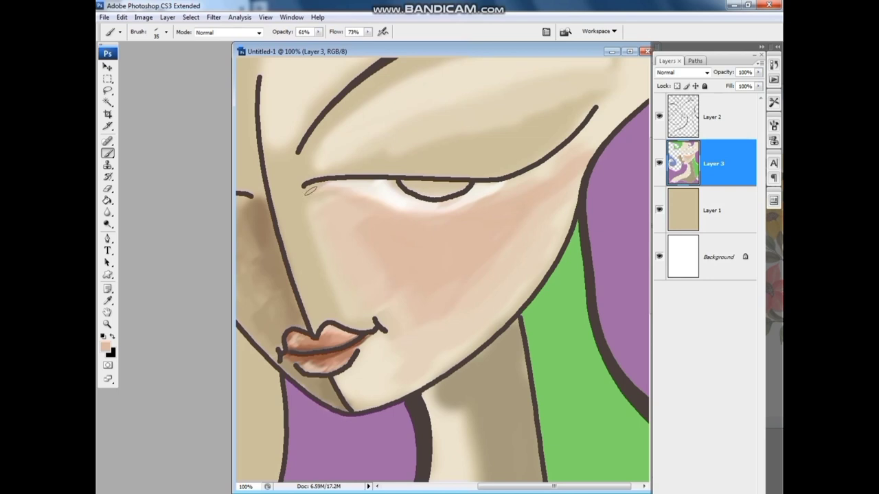
left_click(462, 198, "alt")
mouse_move(469, 199)
left_mouse_down()
mouse_move(545, 209)
mouse_move(606, 230)
left_mouse_up()
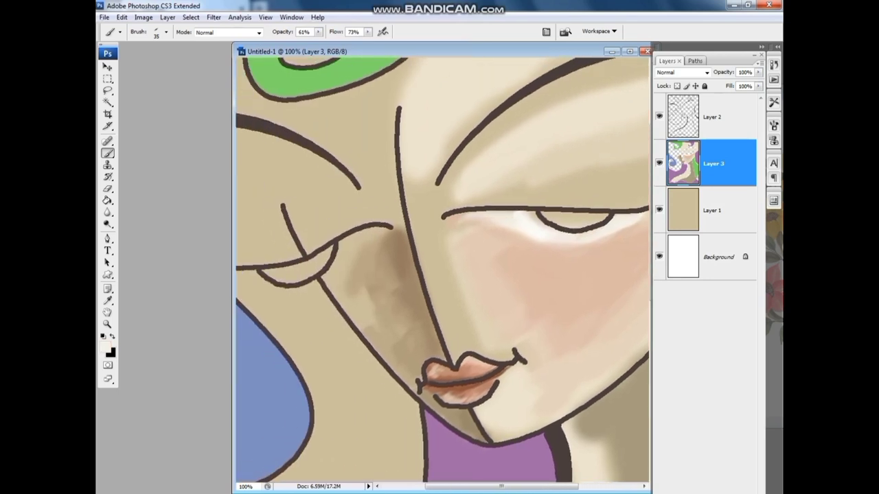
Brush a white highlight along the lower eyelid of the left eye.
left_click_drag(265, 280, 322, 306)
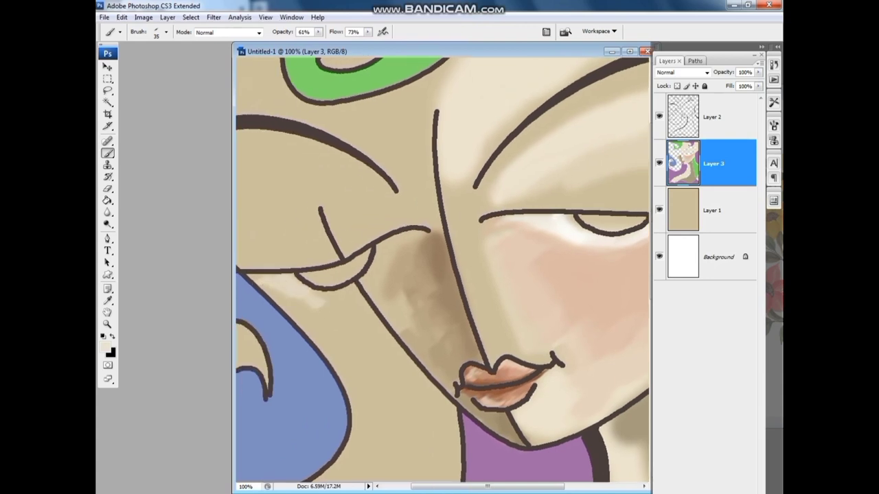
key("x")
key("x")
left_click_drag(274, 291, 310, 301)
mouse_move(245, 276)
left_mouse_down()
mouse_move(341, 303)
mouse_move(375, 275)
mouse_move(382, 252)
mouse_move(319, 292)
mouse_move(383, 234)
mouse_move(346, 283)
left_mouse_up()
mouse_move(246, 279)
left_mouse_down()
mouse_move(290, 269)
mouse_move(339, 292)
mouse_move(376, 281)
left_mouse_up()
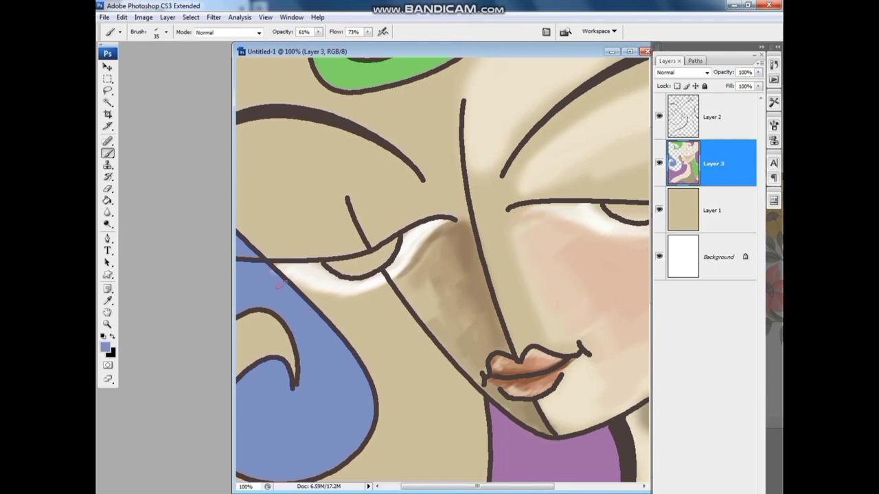
Darken the brown shadow beside the nose and shade below the inner eye corner.
left_click(289, 269, "alt")
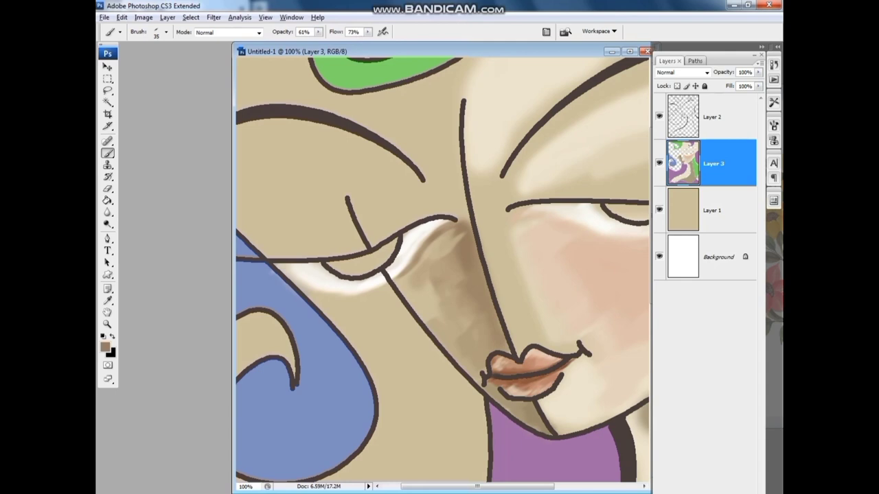
mouse_move(456, 237)
left_mouse_down()
mouse_move(450, 227)
mouse_move(419, 264)
mouse_move(446, 247)
mouse_move(435, 302)
left_mouse_up()
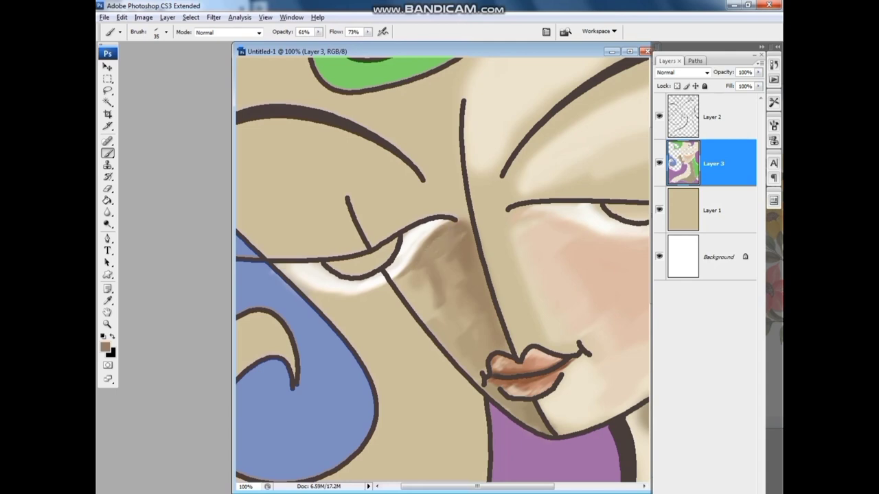
mouse_move(521, 309)
left_mouse_down()
mouse_move(315, 309)
mouse_move(289, 336)
left_mouse_up()
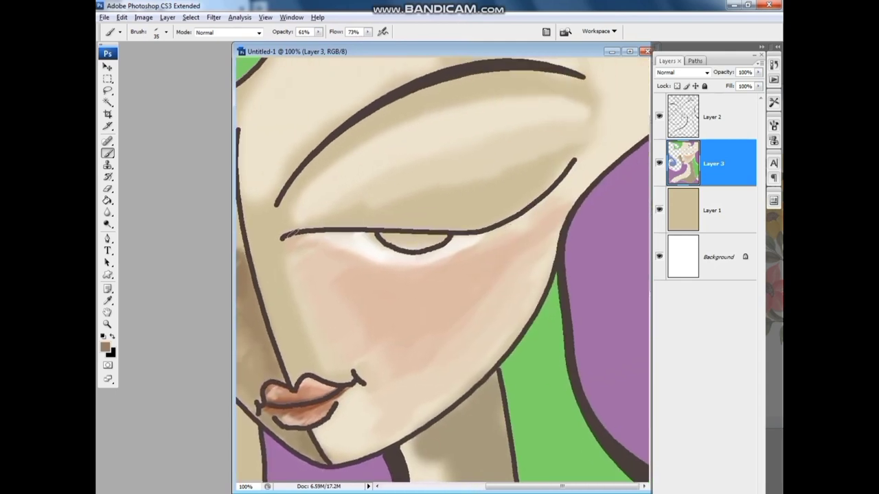
mouse_move(289, 244)
left_mouse_down()
mouse_move(334, 260)
mouse_move(323, 265)
mouse_move(422, 271)
left_mouse_up()
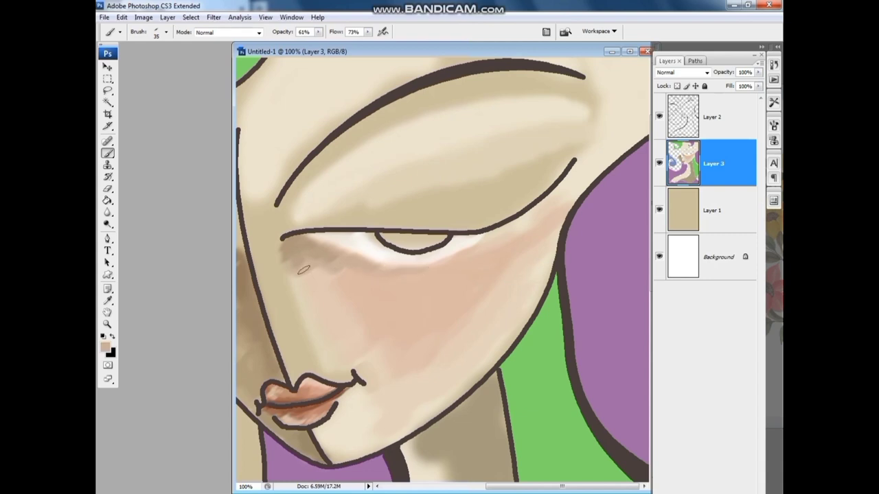
left_click_drag(296, 261, 287, 252)
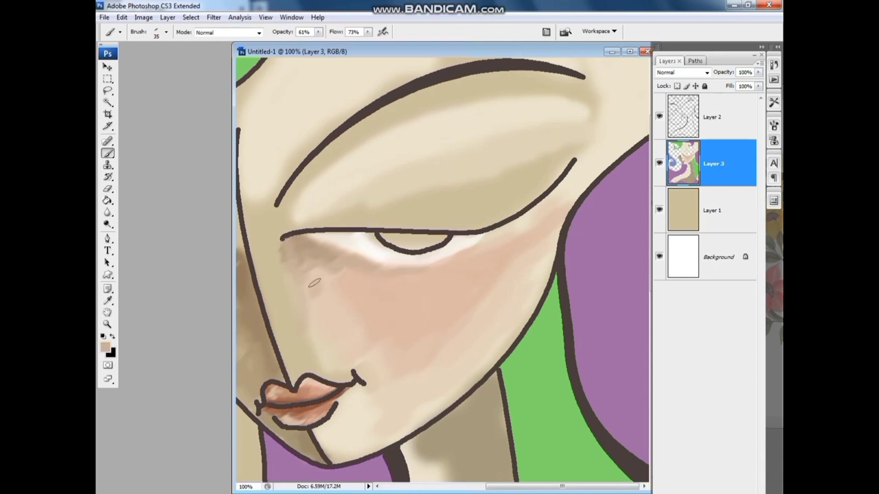
left_click_drag(338, 271, 371, 279)
Maximize the document window, enlarge the brush to 60, and shade brown under the left eyebrow.
key("ctrl+minus")
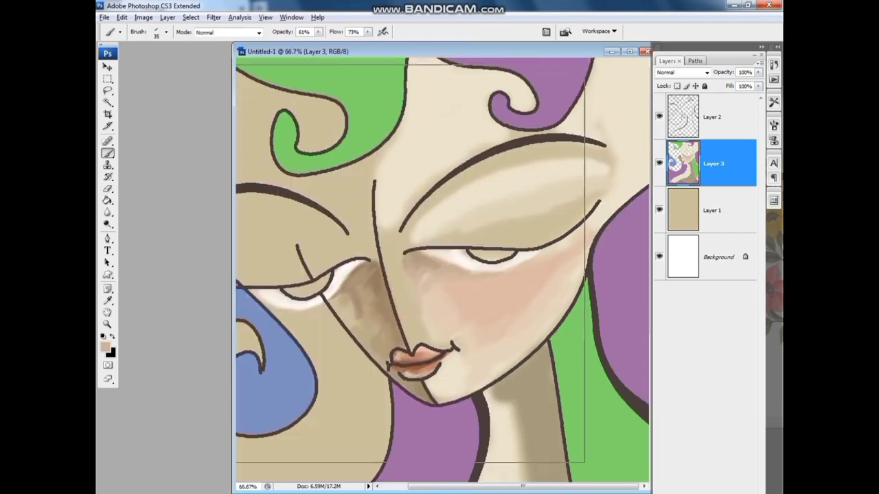
key("ctrl+minus")
left_click(629, 51)
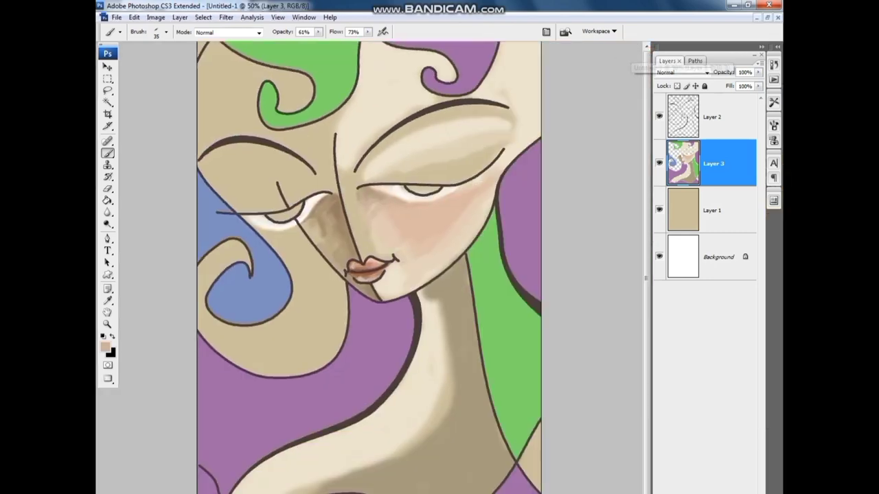
key("ctrl+plus")
key("ctrl+plus")
key("ctrl+plus")
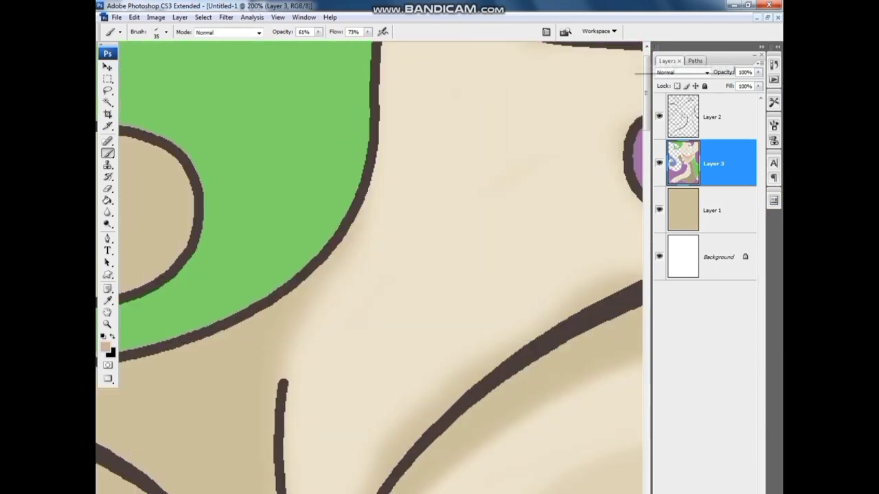
key("ctrl+plus")
scroll(371, 268, "down", 5)
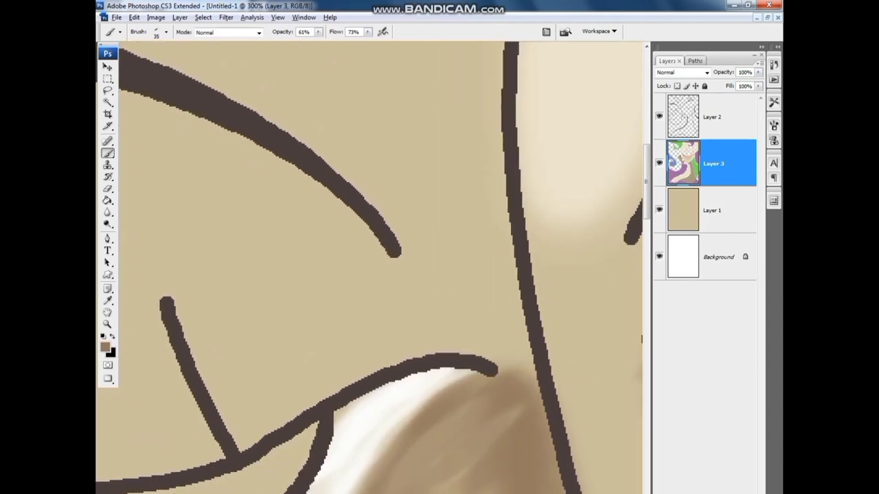
key("bracketright")
key("bracketright")
key("bracketright")
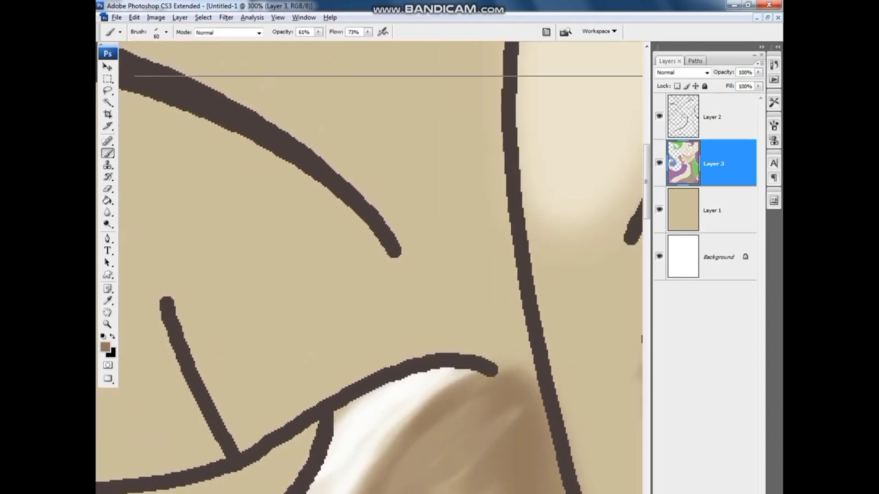
key("ctrl+minus")
key("ctrl+minus")
mouse_move(155, 265)
left_mouse_down()
mouse_move(127, 278)
mouse_move(123, 261)
mouse_move(213, 268)
mouse_move(270, 289)
left_mouse_up()
Shade brown along the underside of the right eyebrow.
scroll(270, 288, "right", 5)
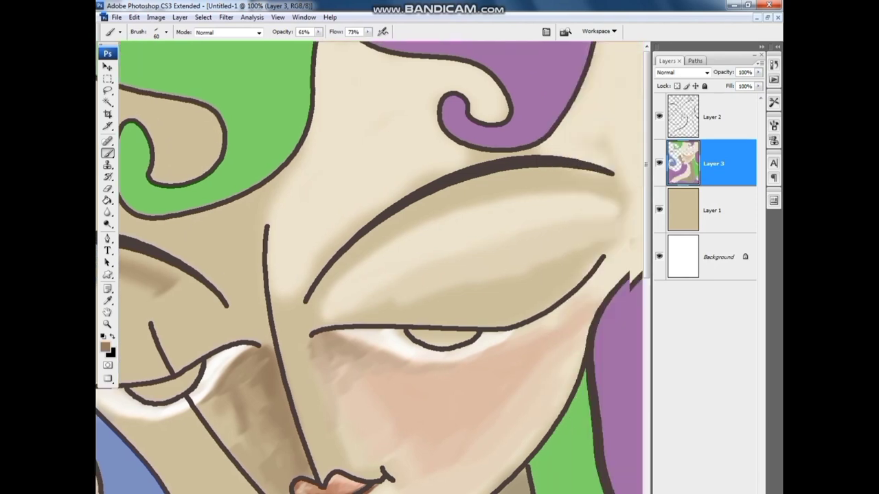
scroll(472, 202, "right", 2)
mouse_move(445, 184)
left_mouse_down()
mouse_move(460, 178)
mouse_move(374, 206)
mouse_move(302, 264)
left_mouse_up()
mouse_move(364, 212)
left_mouse_down()
mouse_move(570, 164)
mouse_move(604, 193)
left_mouse_up()
left_click_drag(481, 275, 631, 182)
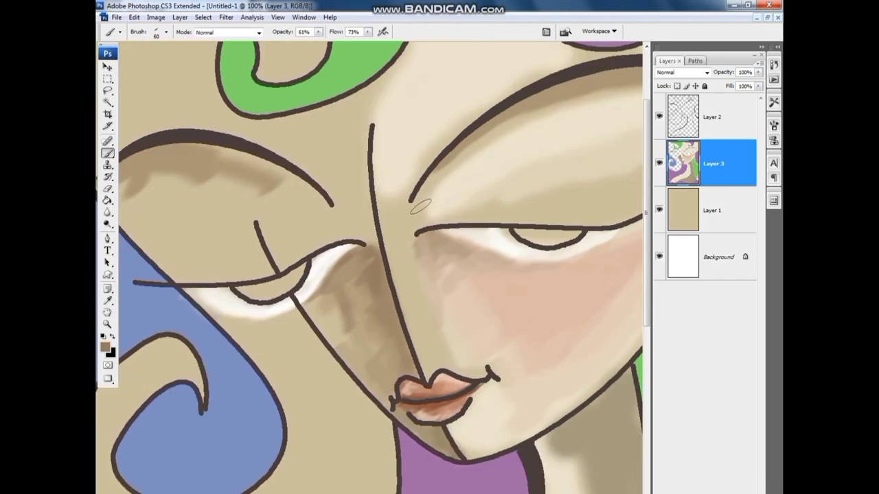
mouse_move(410, 230)
left_mouse_down()
mouse_move(400, 216)
mouse_move(412, 213)
left_mouse_up()
Shade brown along the nose bridge and sample a light tan for the Color Picker.
mouse_move(333, 181)
left_mouse_down()
mouse_move(374, 241)
mouse_move(336, 180)
left_mouse_up()
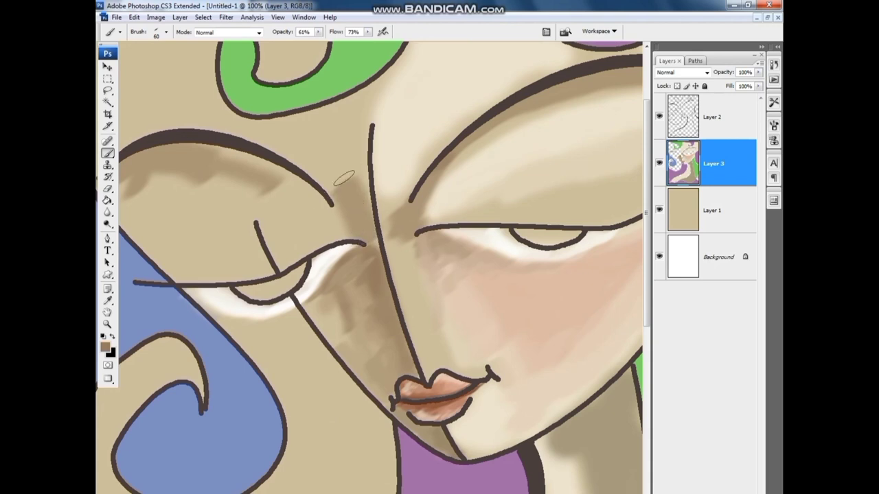
left_click_drag(350, 227, 356, 144)
mouse_move(360, 110)
left_mouse_down()
mouse_move(338, 168)
mouse_move(295, 144)
mouse_move(329, 206)
left_mouse_up()
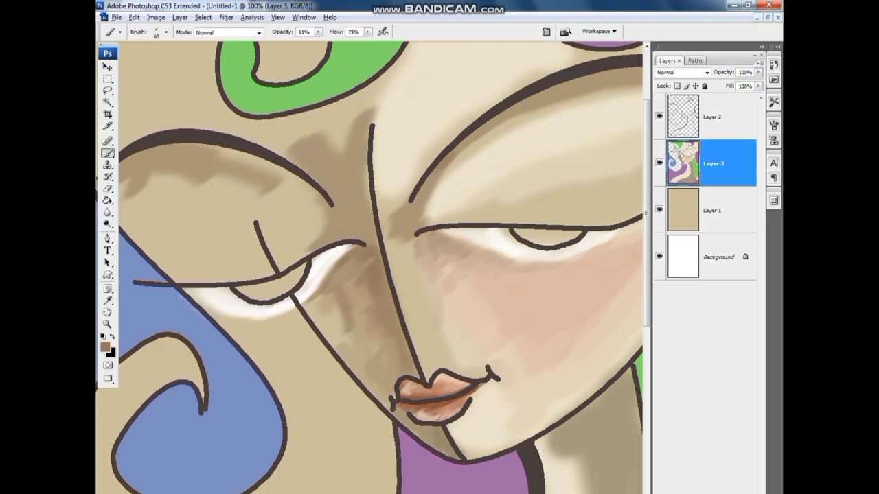
left_click(322, 213, "alt")
left_click(105, 347)
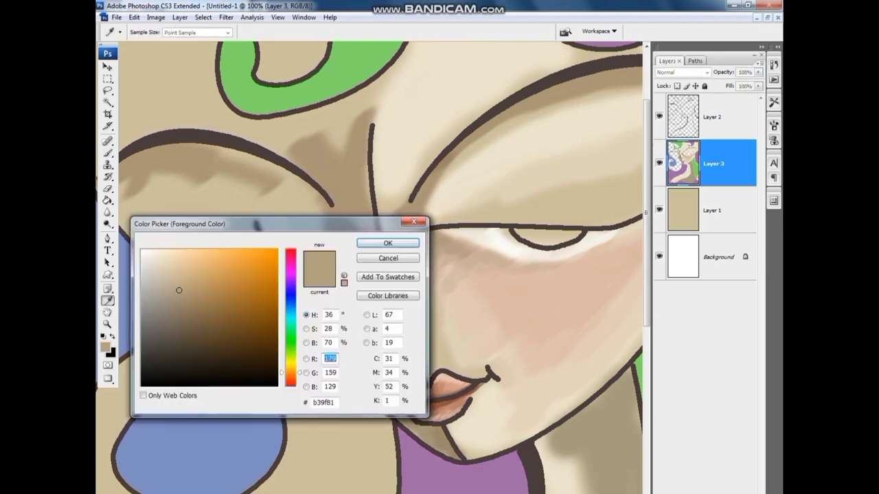
Set a darker brown with green value 100 and shade beside the nose bridge.
left_click(208, 310)
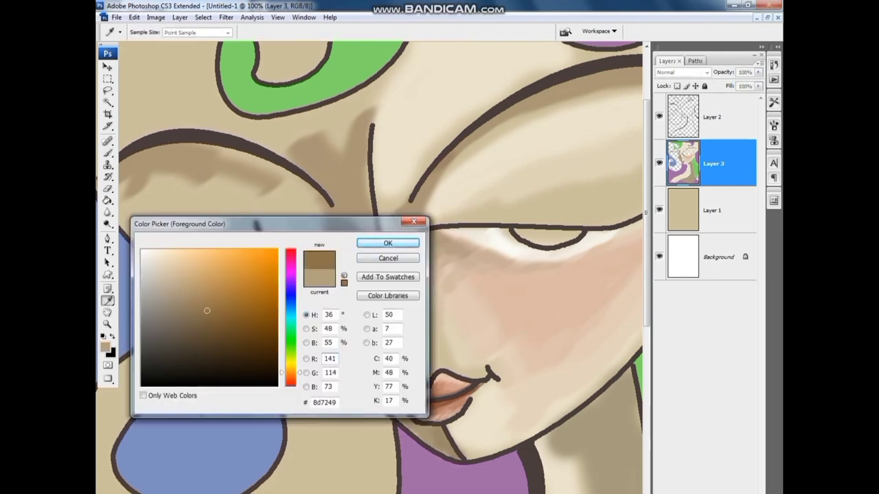
key("Tab")
type("100")
key("shift+Tab")
key("Return")
key("b")
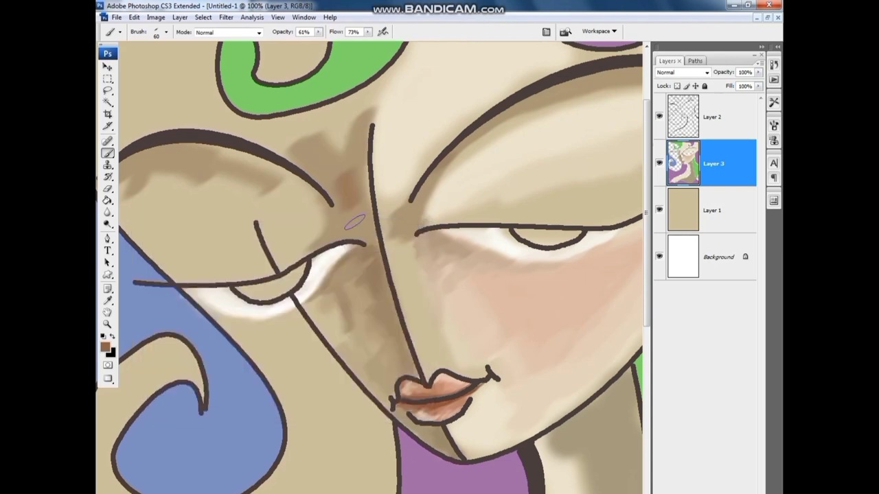
left_click_drag(347, 172, 365, 232)
mouse_move(358, 186)
left_mouse_down()
mouse_move(368, 120)
mouse_move(368, 235)
left_mouse_up()
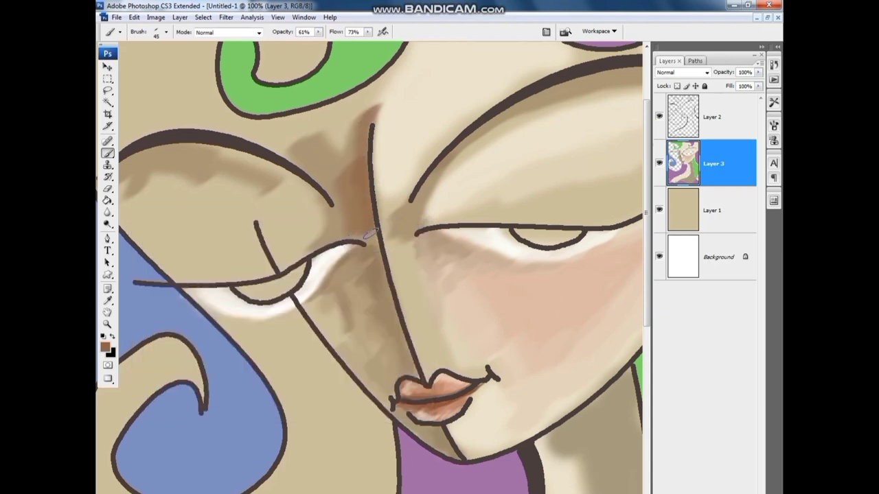
Blend light tan skin tone over the top of the nose bridge and along the brow.
left_click(336, 211, "alt")
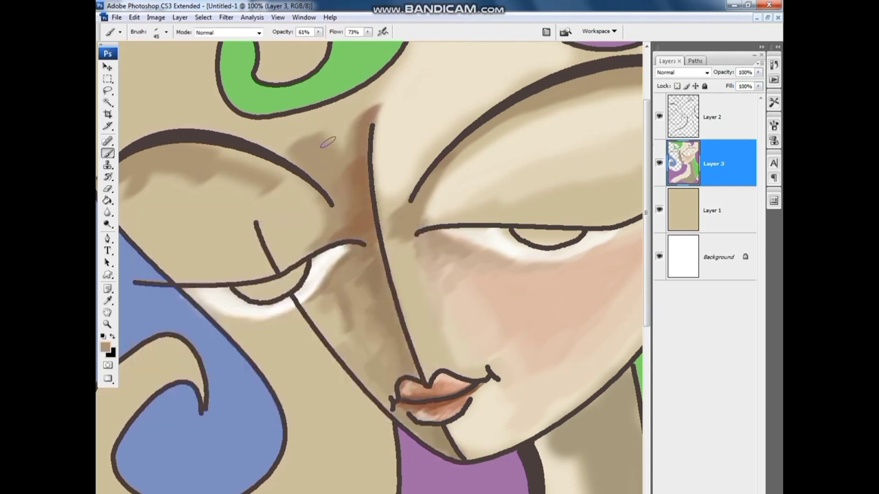
mouse_move(352, 119)
left_mouse_down()
mouse_move(339, 134)
mouse_move(367, 102)
left_mouse_up()
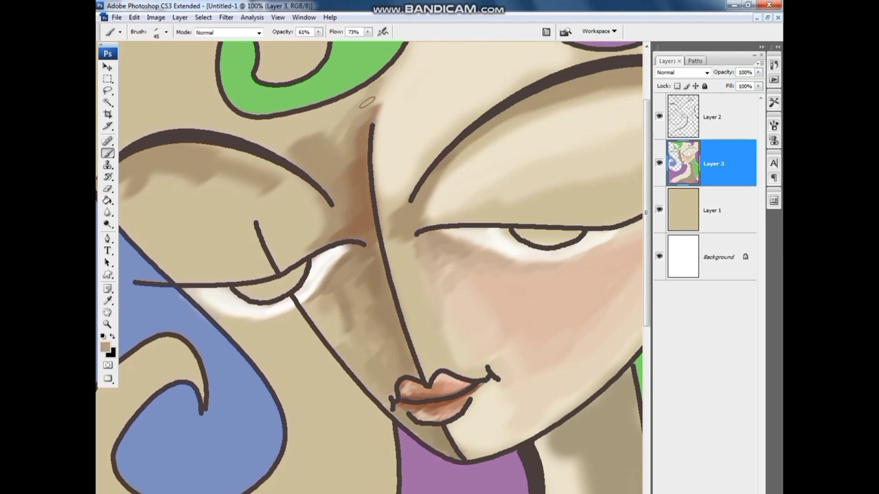
left_click_drag(389, 72, 378, 103)
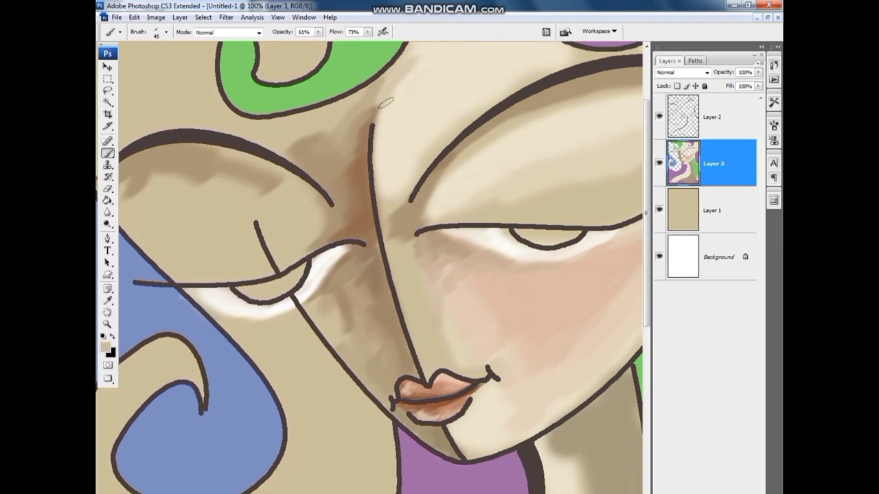
left_click(295, 152, "alt")
left_click_drag(289, 147, 353, 114)
scroll(205, 206, "up", 2)
left_click_drag(173, 151, 231, 163)
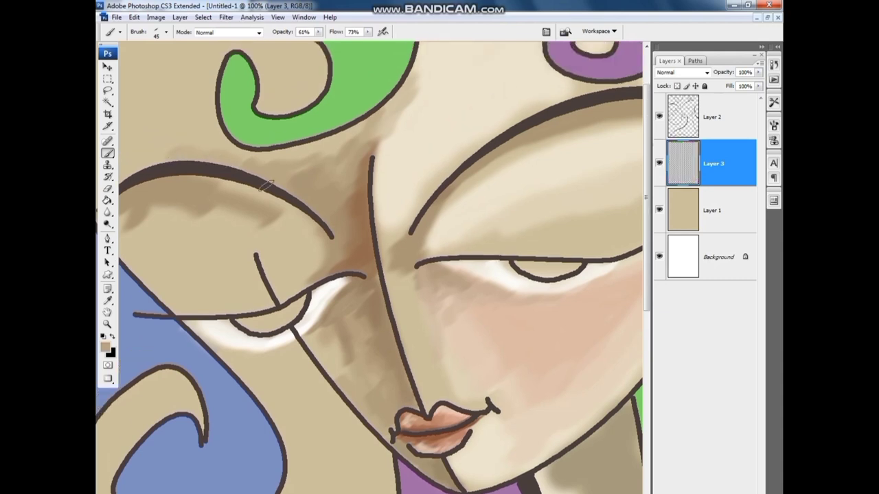
Shade below the left brow across the eye and lighten the area under the eye.
left_click(222, 193, "alt")
key("]")
mouse_move(244, 214)
left_mouse_down()
mouse_move(309, 240)
mouse_move(179, 226)
mouse_move(131, 234)
left_mouse_up()
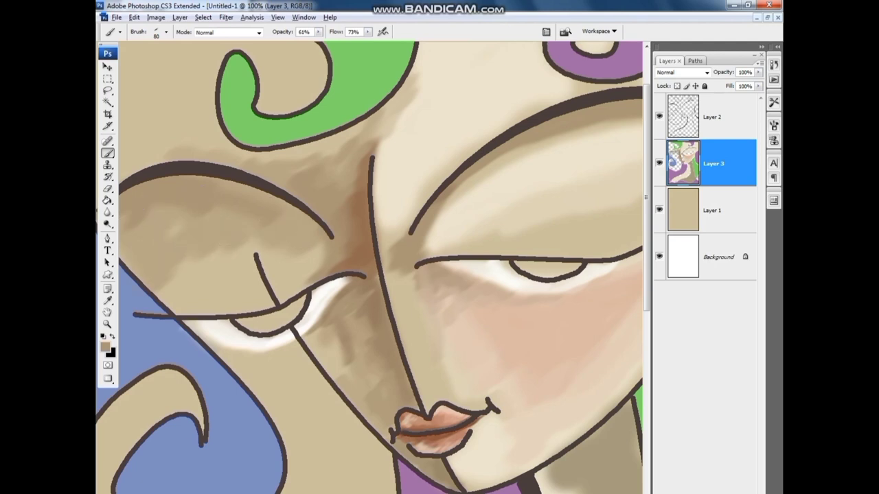
mouse_move(189, 255)
left_mouse_down()
mouse_move(134, 258)
mouse_move(175, 309)
mouse_move(212, 293)
mouse_move(177, 305)
mouse_move(264, 302)
left_mouse_up()
left_click(198, 288, "alt")
left_click(242, 281, "alt")
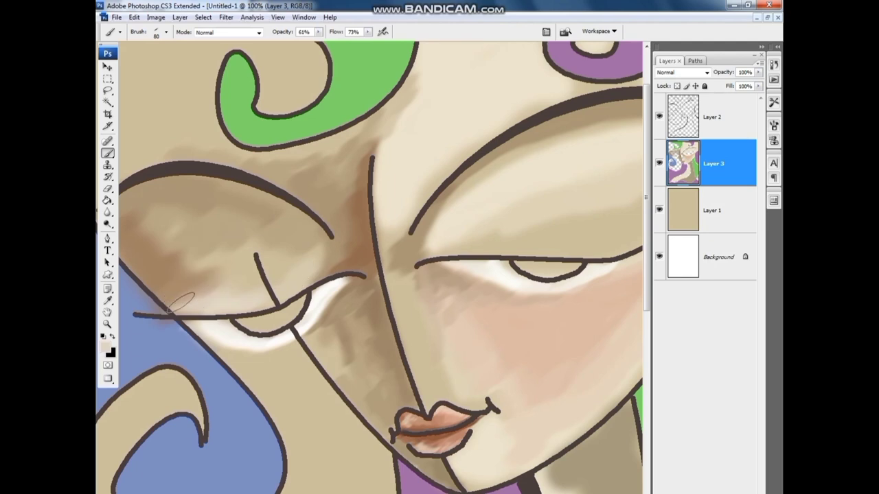
Sample tan and blue tones near the left eye's blue edge, then zoom out.
scroll(206, 296, "down", 1)
scroll(172, 289, "down", 3)
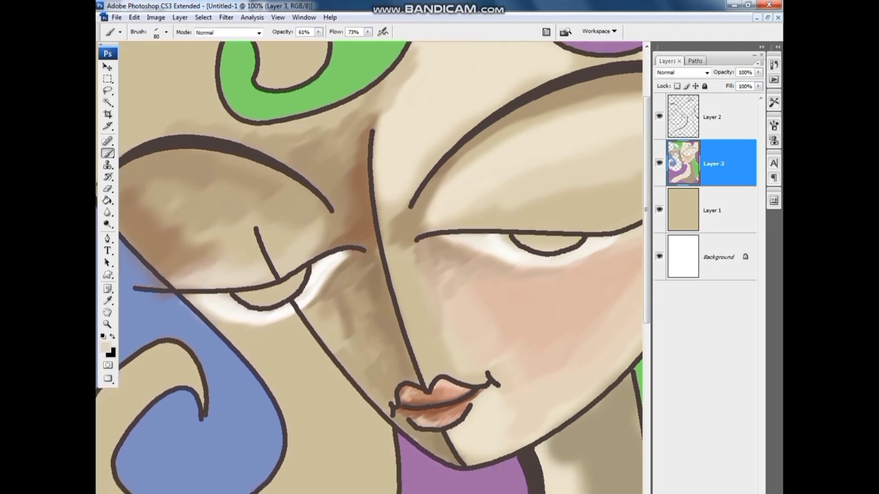
left_click(172, 281, "alt")
left_click(154, 297, "alt")
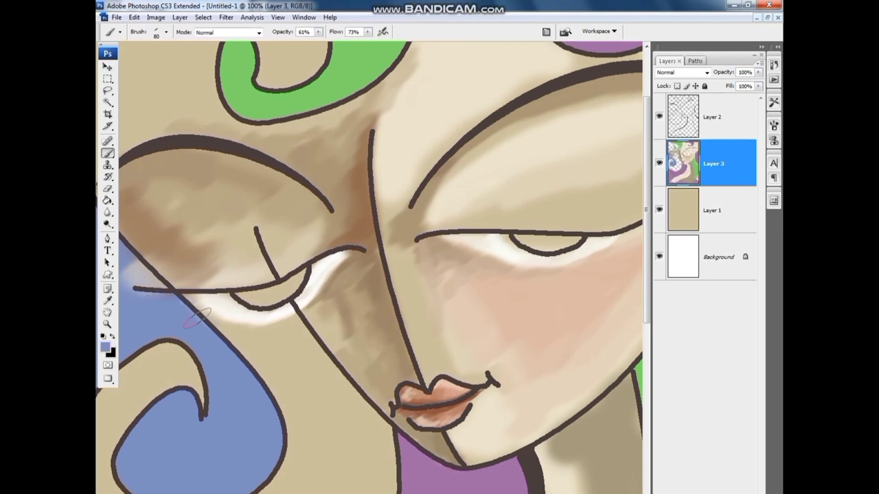
key("ctrl+minus")
scroll(370, 275, "down", 5)
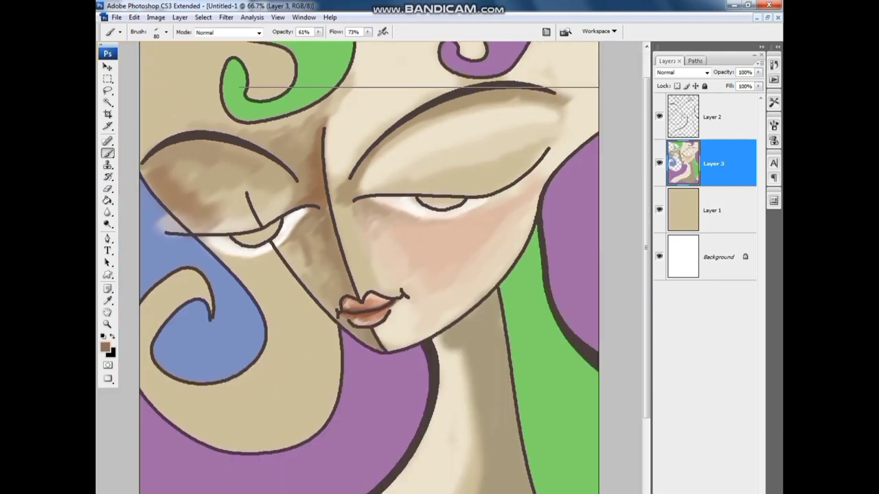
Add skin tone at the upper-right forehead and blend pale pink shading over neck and shoulder.
key("ctrl+minus")
key("ctrl+minus")
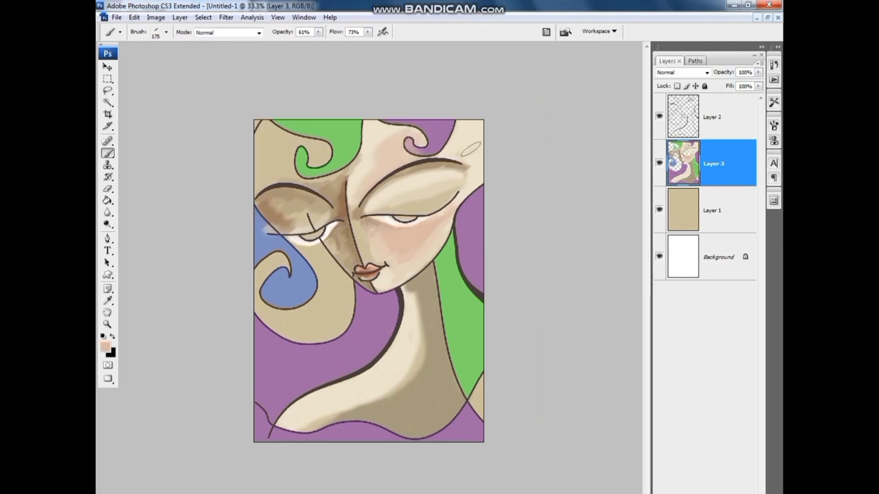
left_click_drag(453, 140, 480, 156)
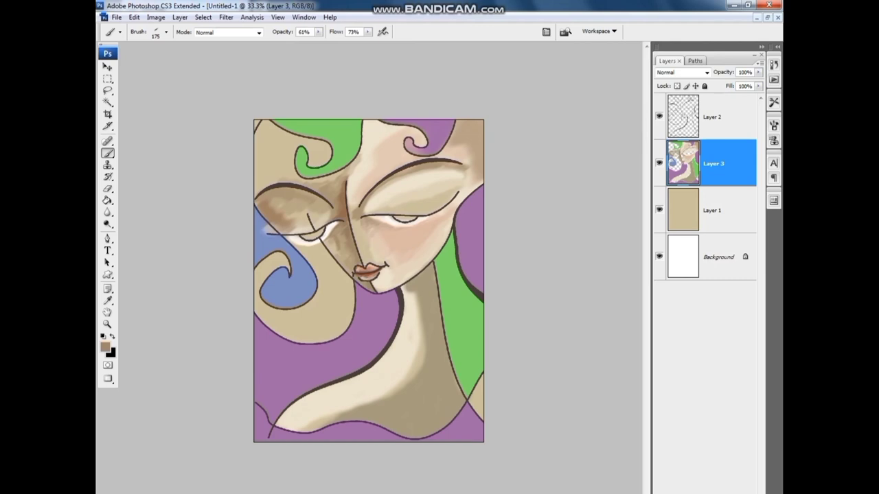
key("ctrl+plus")
left_click(451, 147, "alt")
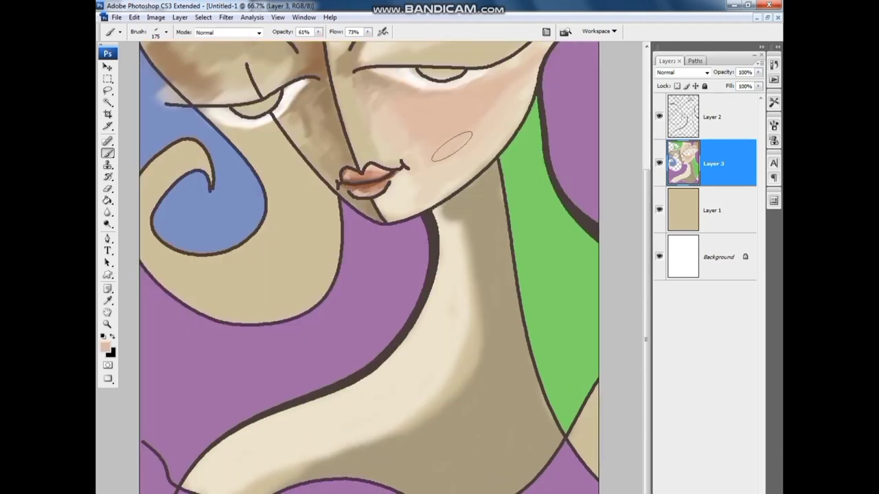
left_click_drag(359, 388, 295, 429)
mouse_move(398, 374)
left_mouse_down()
mouse_move(435, 362)
mouse_move(435, 402)
mouse_move(323, 451)
left_mouse_up()
left_click_drag(481, 363, 457, 206)
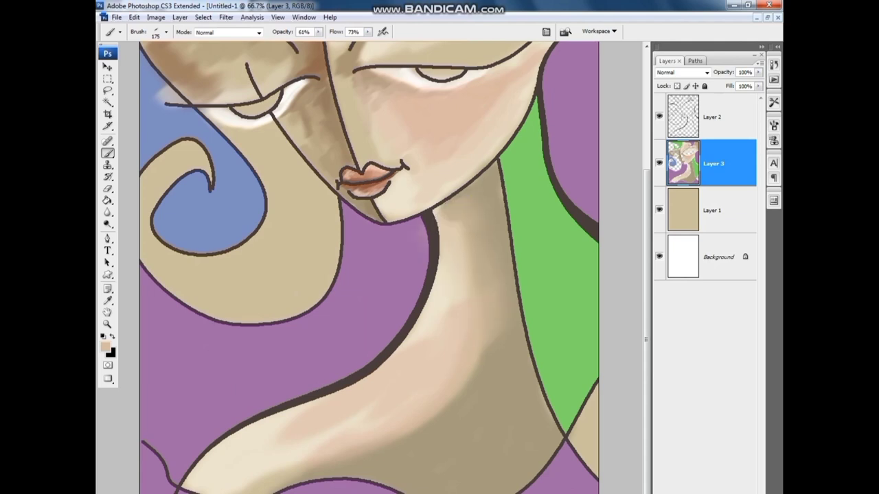
mouse_move(467, 343)
left_mouse_down()
mouse_move(402, 446)
mouse_move(323, 449)
left_mouse_up()
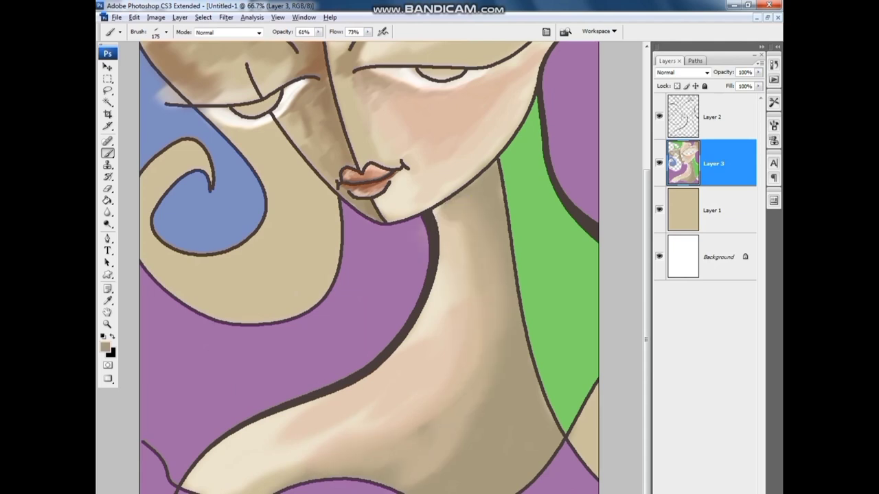
Brush a brown shadow on the neck and shoulder, zoom out, and open 17811.jpg.
left_click(484, 288, "alt")
mouse_move(521, 419)
left_mouse_down()
mouse_move(508, 477)
mouse_move(515, 364)
mouse_move(499, 319)
mouse_move(422, 479)
mouse_move(442, 467)
left_mouse_up()
left_click(499, 305, "alt")
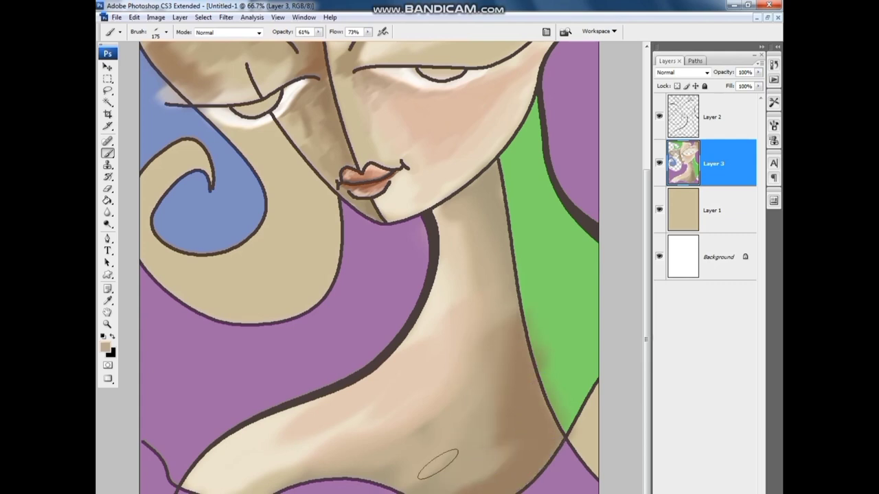
key("ctrl+minus")
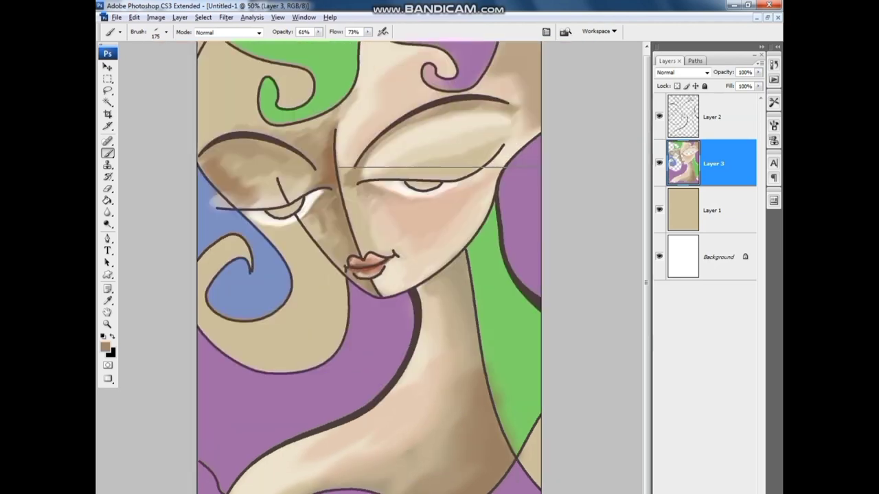
key("ctrl+minus")
key("ctrl+minus")
key("ctrl+s")
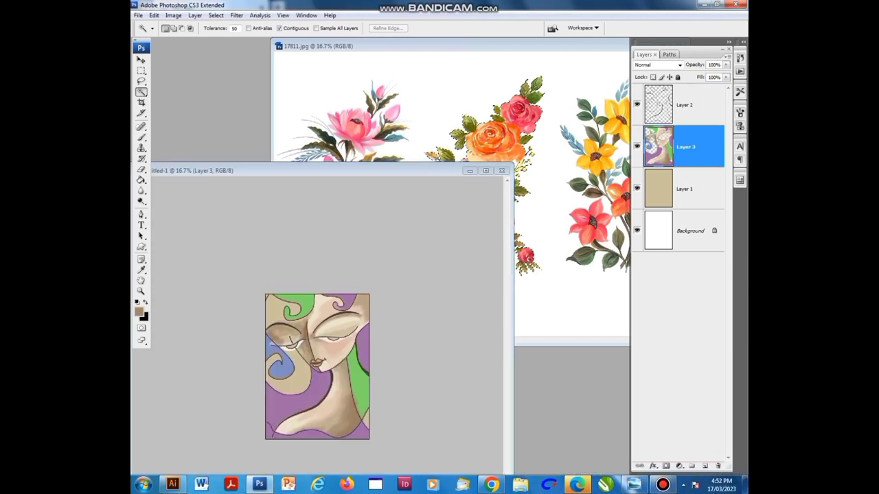
Select the middle bouquet in 17811.jpg, move it into Untitled-1 as Layer 4, and raise it to the top.
left_click_drag(309, 169, 314, 149)
key("m")
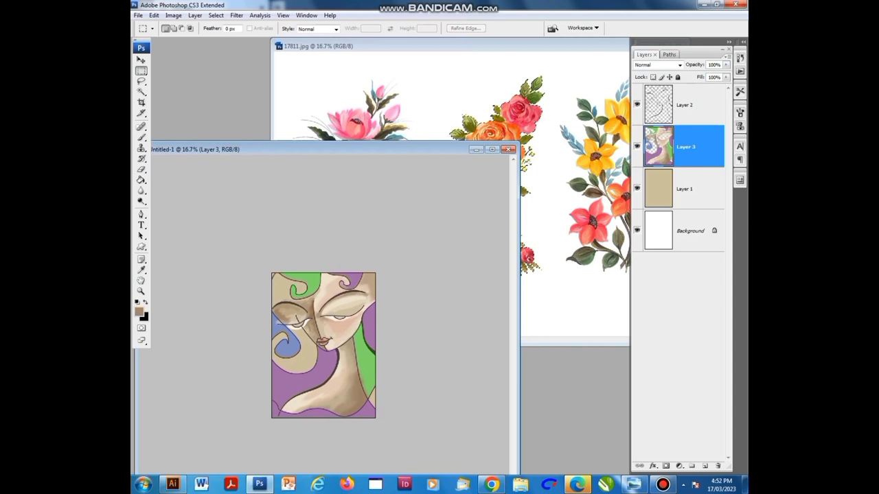
key("ctrl+Tab")
left_click_drag(481, 171, 357, 316)
key("v")
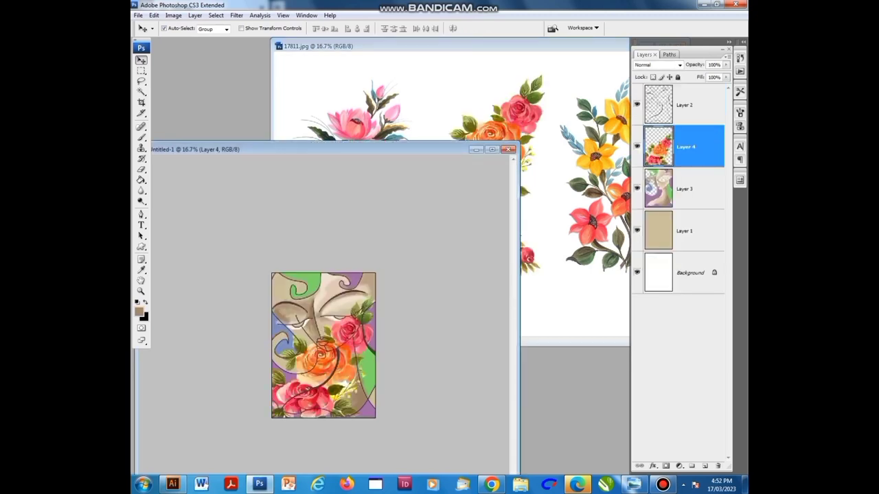
key("ctrl+bracketright")
Scale the rose cluster down to 73.3% and move it to the canvas top-left.
key("ctrl+t")
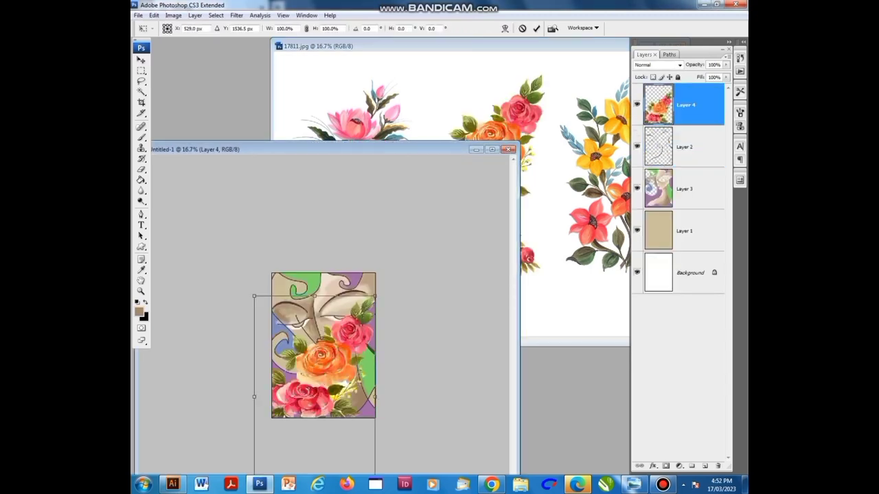
left_click_drag(375, 297, 343, 356, "shift")
left_click_drag(298, 412, 305, 272)
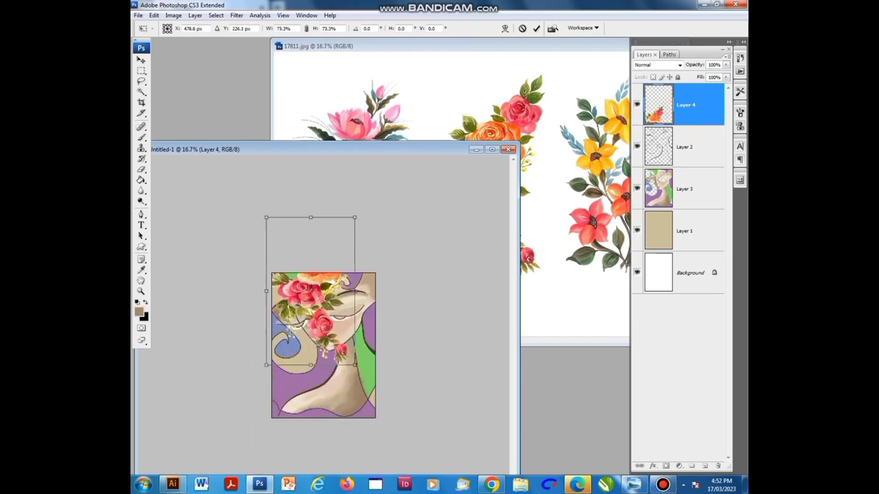
left_click(492, 149)
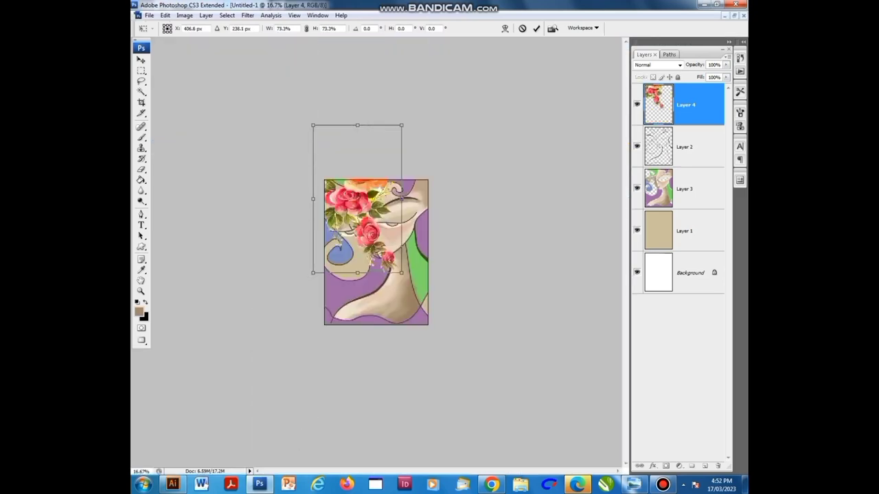
key("ctrl+plus")
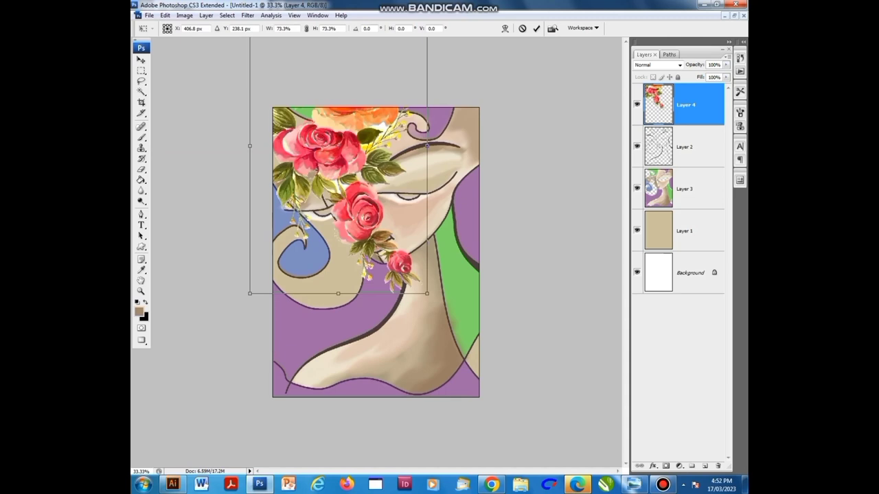
mouse_move(343, 206)
left_mouse_down()
mouse_move(304, 308)
mouse_move(293, 300)
mouse_move(286, 260)
left_mouse_up()
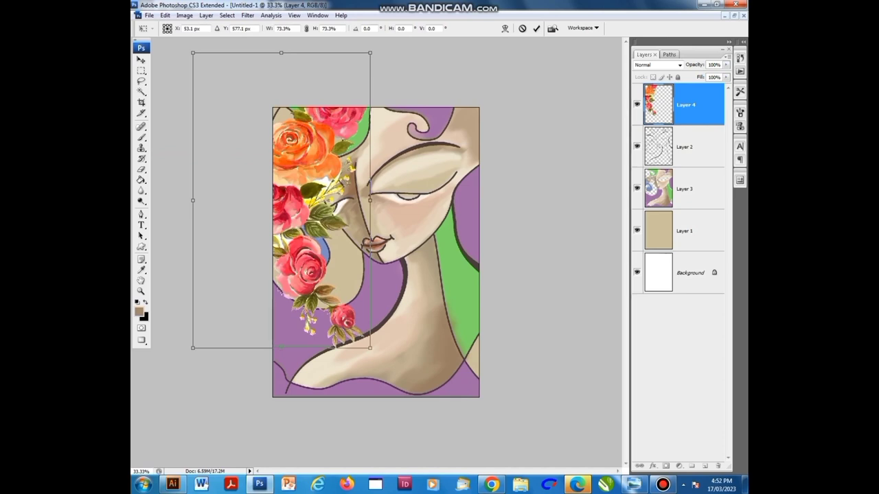
Narrow the roses, rotate them about 18° clockwise and settle them along the hair beside the face.
mouse_move(369, 53)
left_mouse_down()
mouse_move(320, 113)
mouse_move(378, 51)
left_mouse_up()
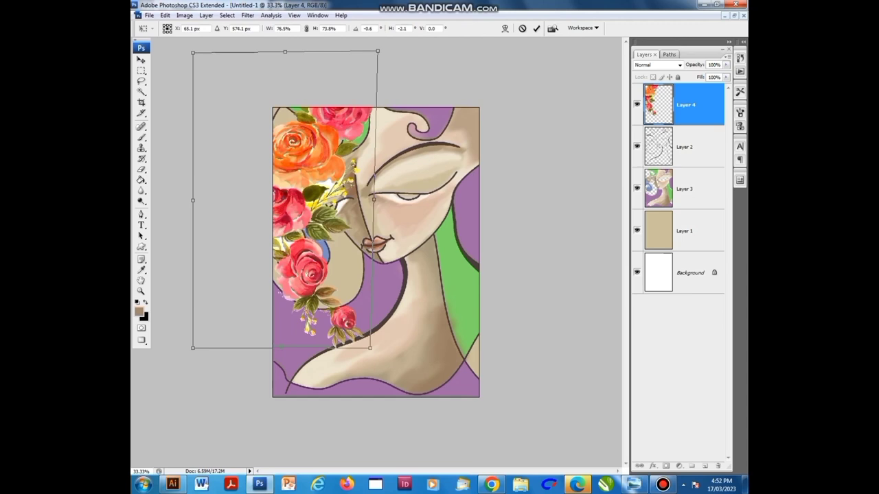
left_click_drag(377, 51, 322, 139)
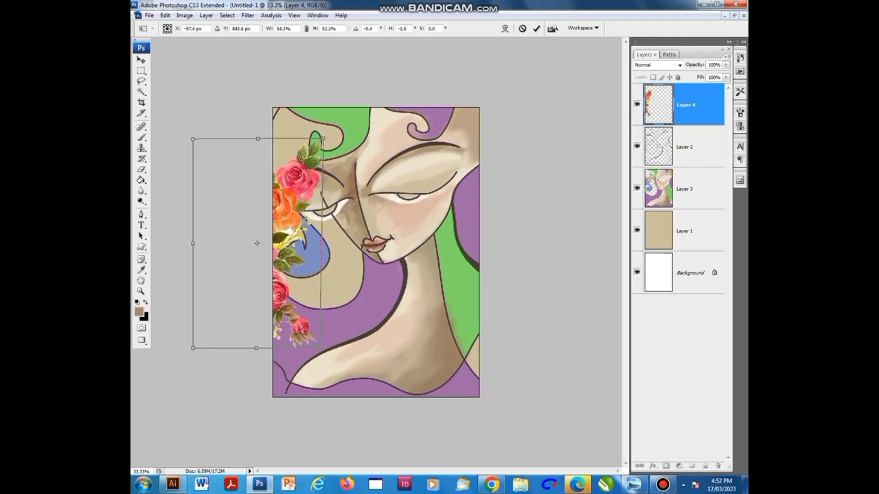
mouse_move(256, 243)
left_mouse_down()
mouse_move(295, 144)
mouse_move(286, 164)
left_mouse_up()
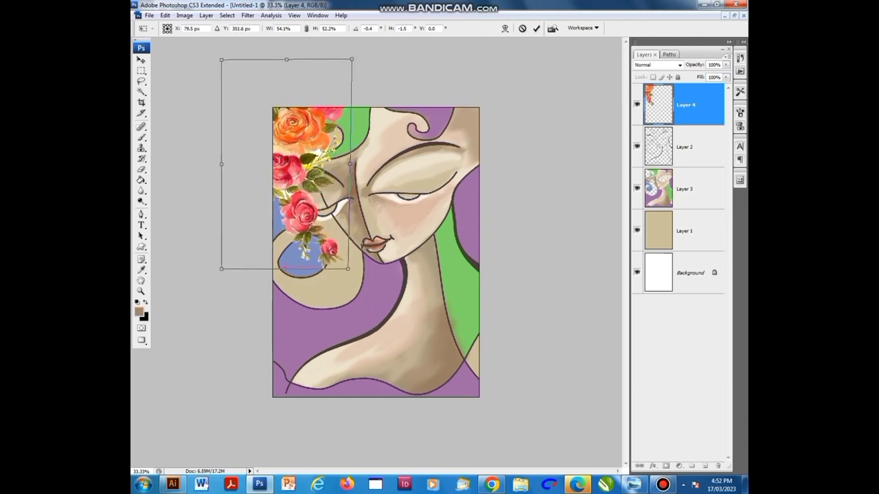
left_click_drag(352, 272, 302, 289)
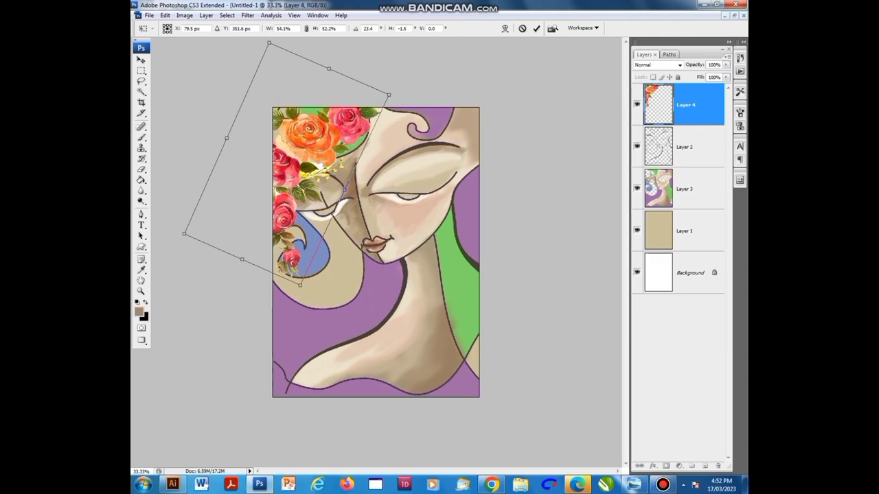
mouse_move(343, 187)
left_mouse_down()
mouse_move(358, 193)
mouse_move(360, 180)
left_mouse_up()
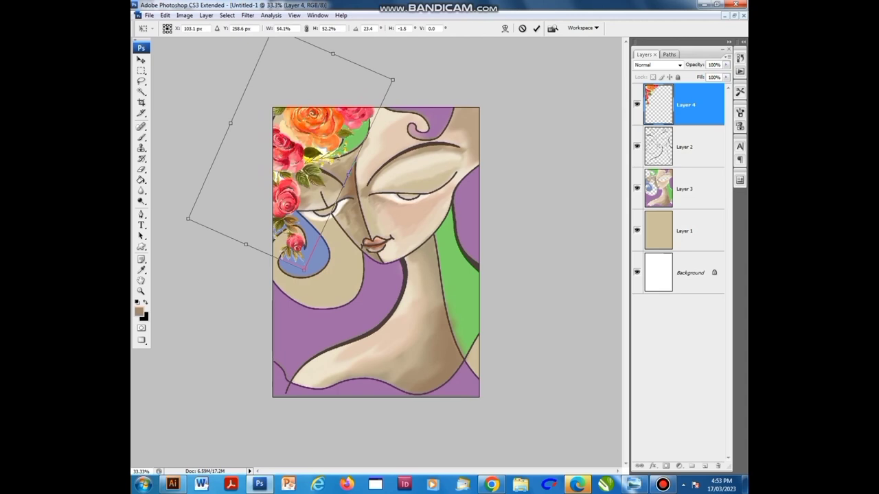
mouse_move(304, 267)
left_mouse_down()
mouse_move(315, 303)
mouse_move(309, 297)
left_mouse_up()
Commit the roses, duplicate Layer 4, and flip the copy horizontally and vertically.
key("Return")
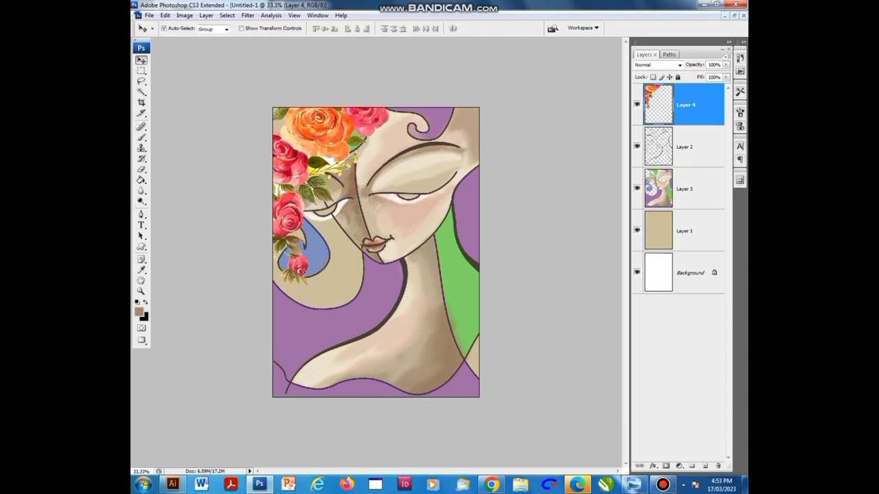
left_click_drag(316, 158, 388, 282)
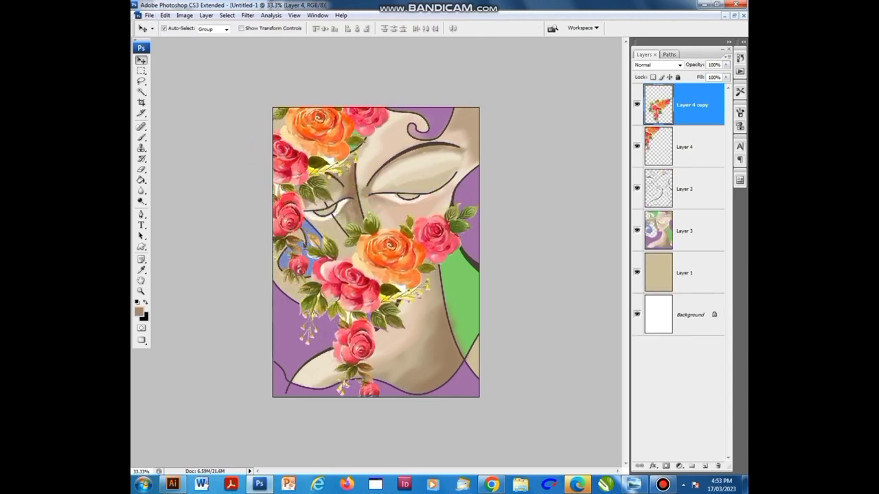
left_click(165, 15)
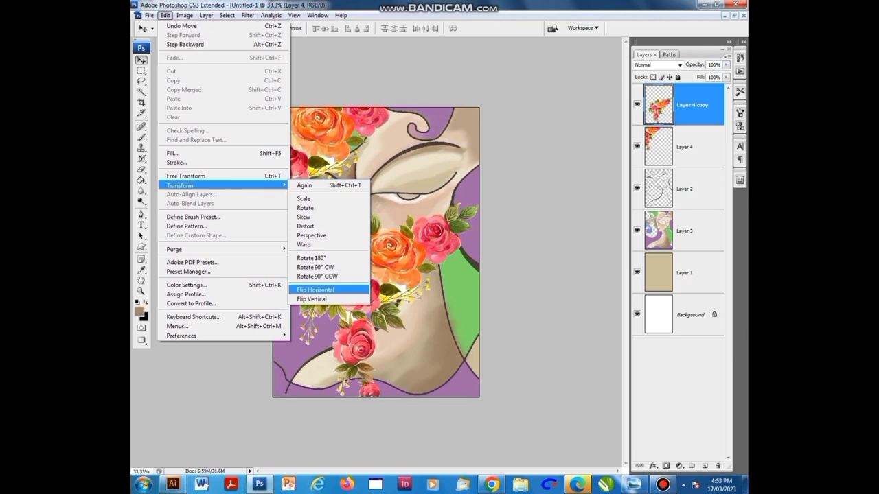
left_click(316, 290)
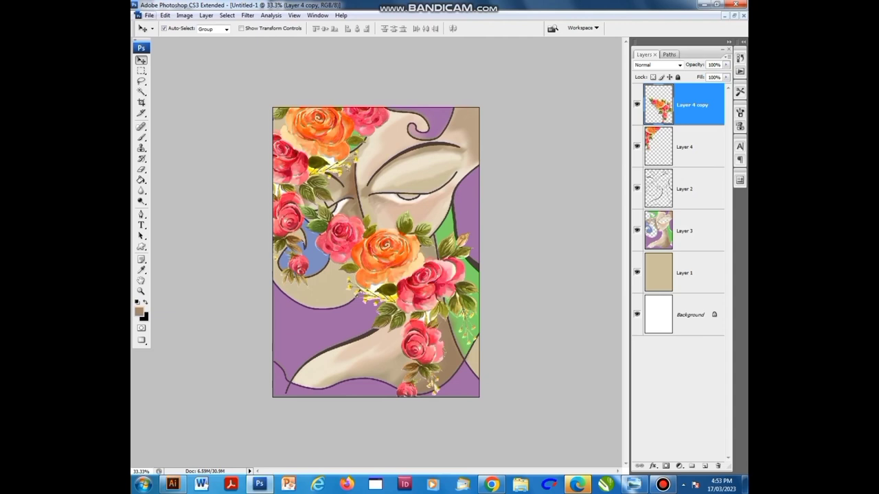
left_click(164, 15)
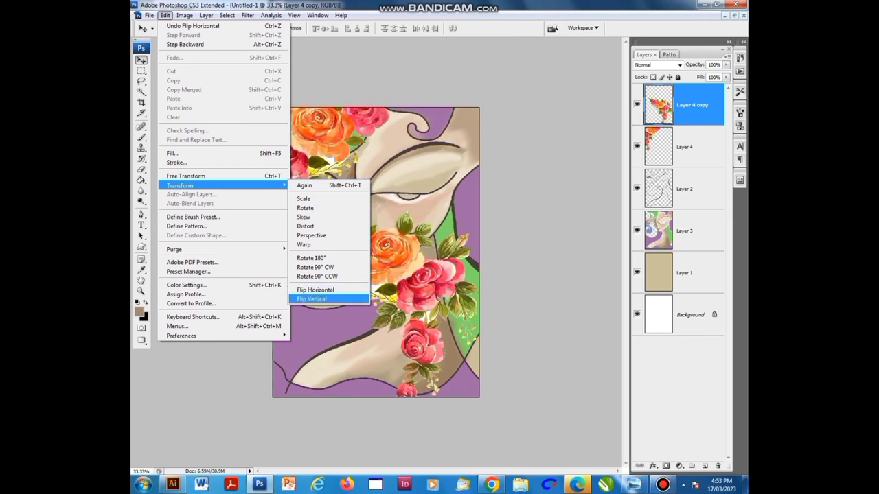
left_click(312, 298)
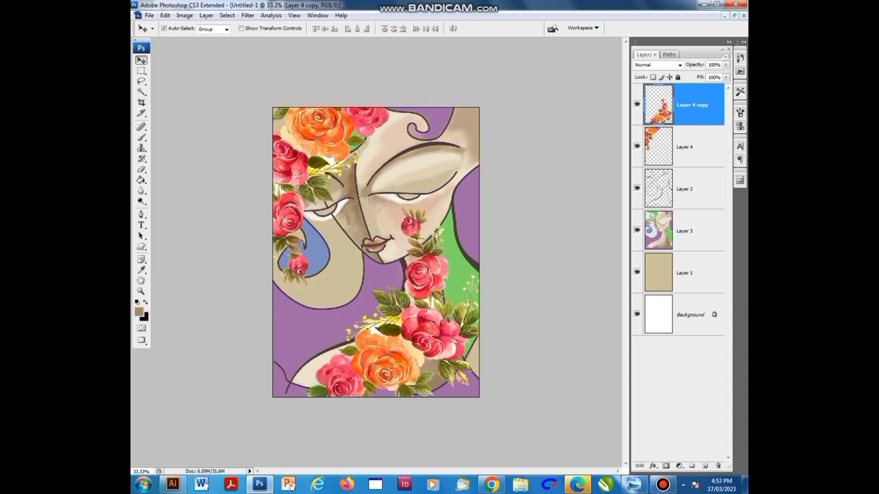
Nudge the flipped rose copy into the lower-right corner over the shoulder.
key("shift+Right")
key("shift+Right")
key("shift+Right")
key("shift+Down")
key("shift+Down")
key("shift+Down")
key("shift+Right")
key("shift+Right")
key("shift+Down")
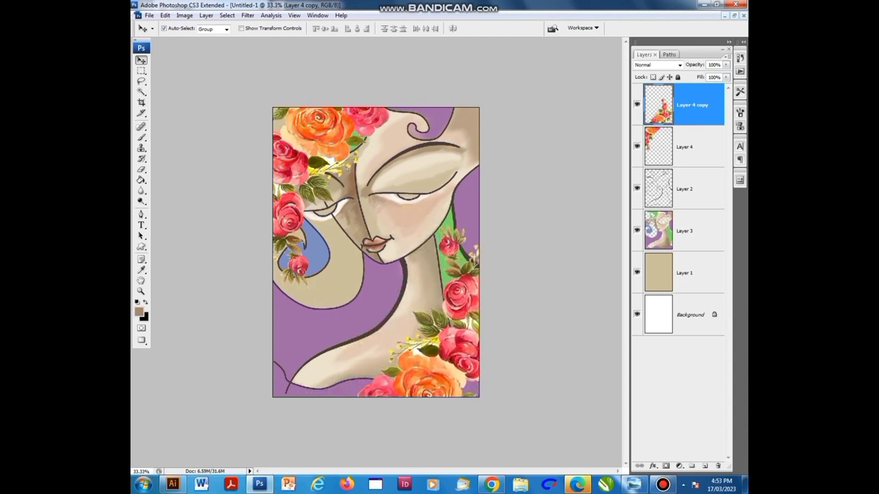
key("shift+Right")
key("shift+Left")
key("shift+Left")
key("shift+Down")
key("shift+Down")
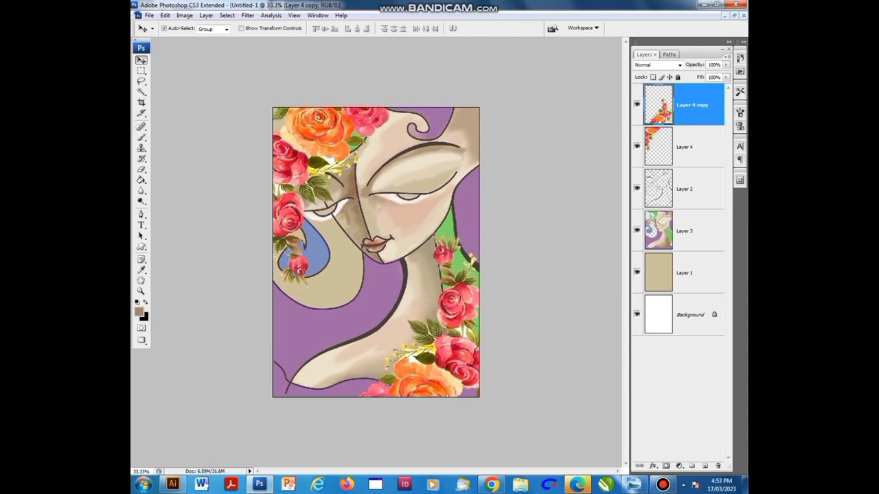
key("shift+Left")
key("shift+Left")
key("shift+Left")
key("shift+Down")
key("shift+Down")
key("shift+Down")
key("shift+Down")
key("shift+Down")
key("shift+Down")
key("shift+Left")
key("shift+Left")
key("shift+Left")
key("shift+Right")
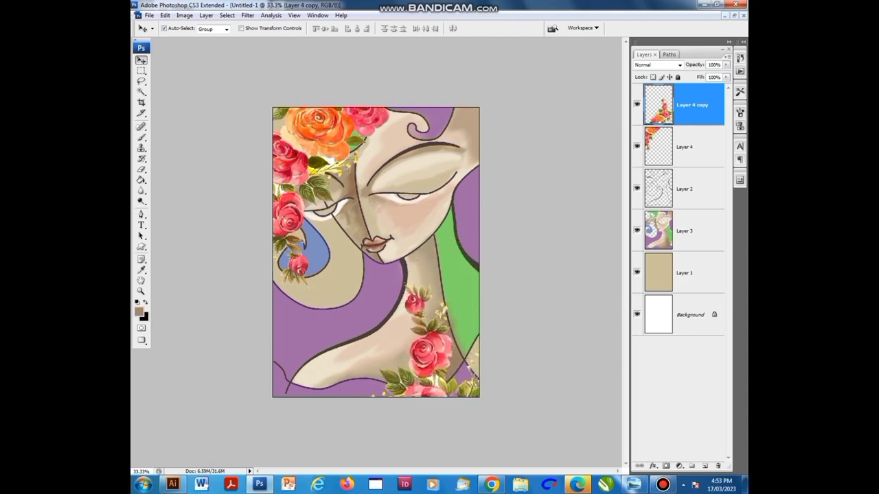
key("shift+Right")
key("shift+Down")
key("shift+Right")
key("shift+Right")
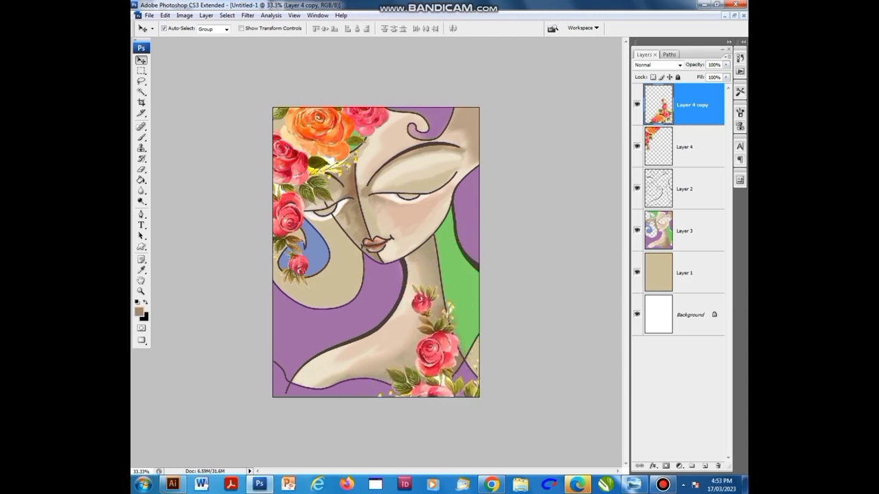
key("Right")
key("Right")
key("Right")
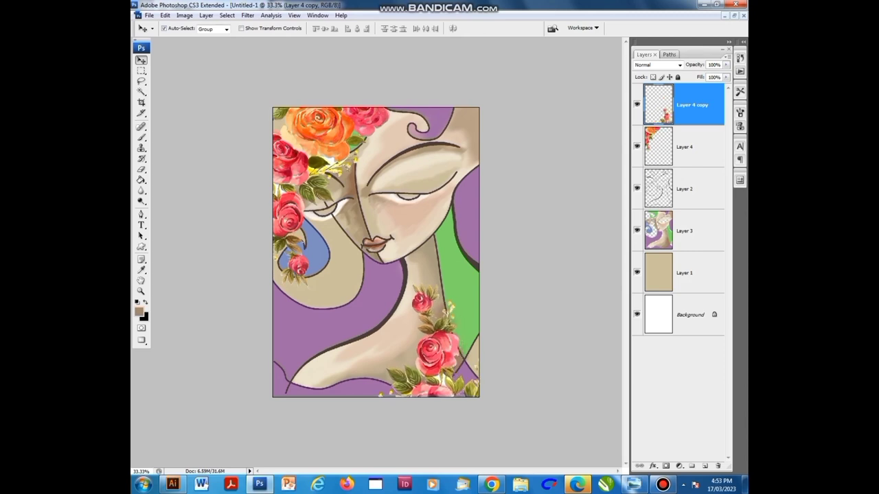
key("shift+Right")
key("shift+Right")
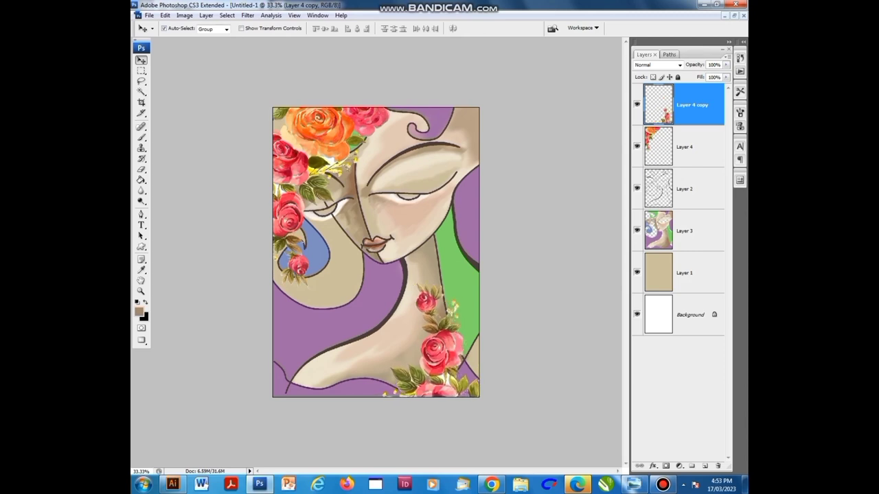
Select an area beside the top-left leaves on Layer 4 with the Magic Wand.
key("alt+bracketleft")
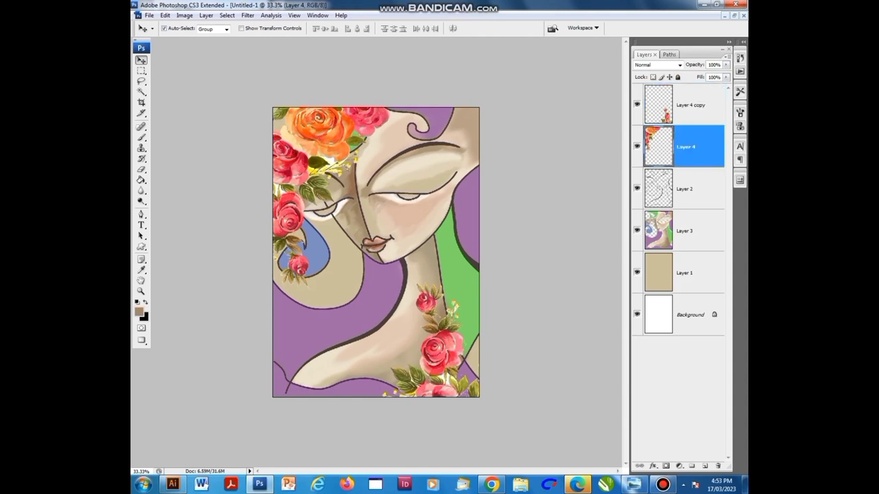
key("w")
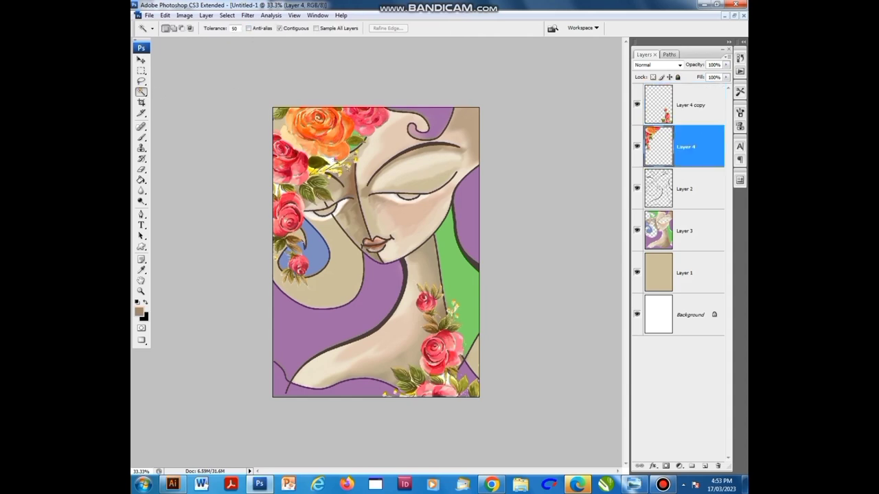
left_click(326, 163)
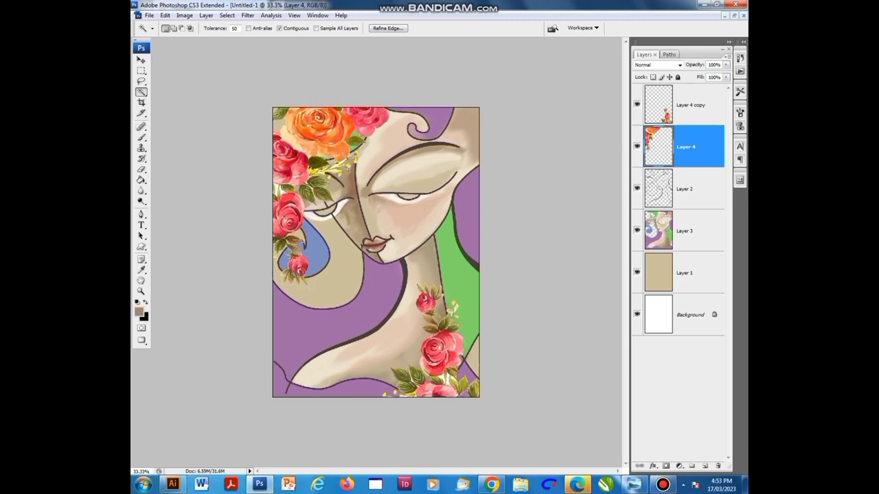
key("ctrl+minus")
key("ctrl+minus")
key("ctrl+minus")
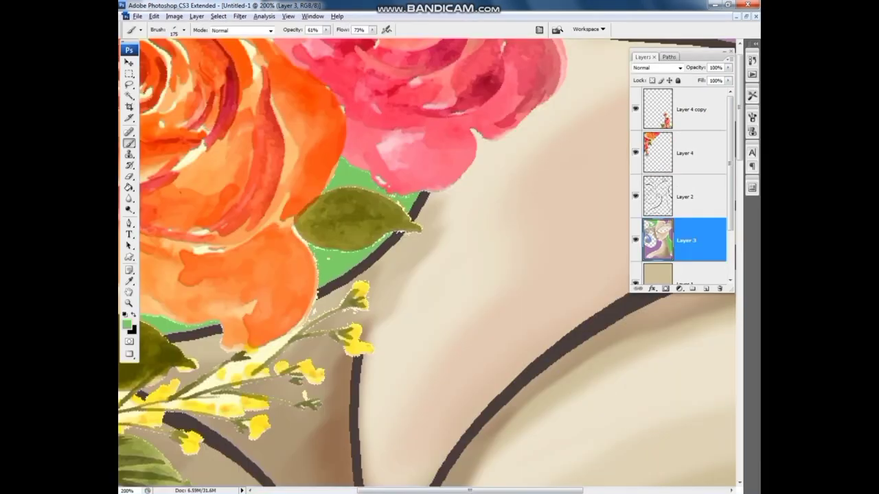
Reduce the brush to 70 px and bring the skin below the eye into view.
key("bracketleft")
key("bracketleft")
key("bracketleft")
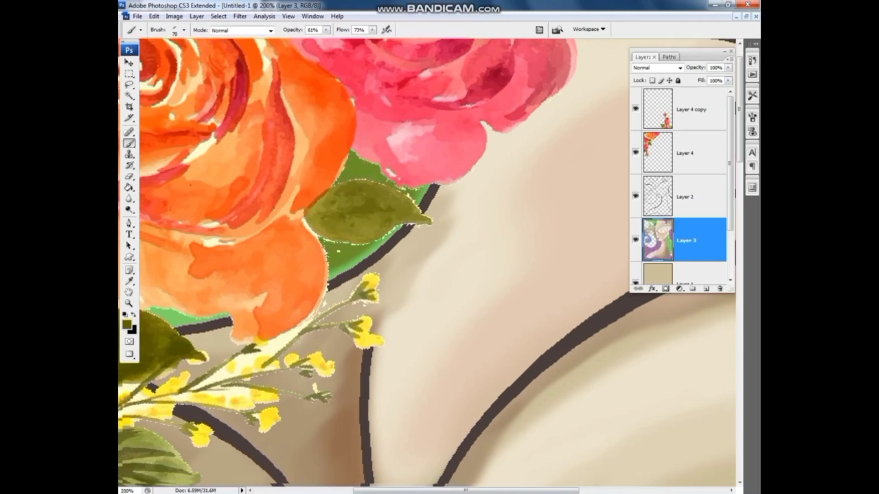
left_click_drag(371, 219, 437, 210)
mouse_move(412, 309)
left_mouse_down()
mouse_move(525, 149)
mouse_move(539, 96)
left_mouse_up()
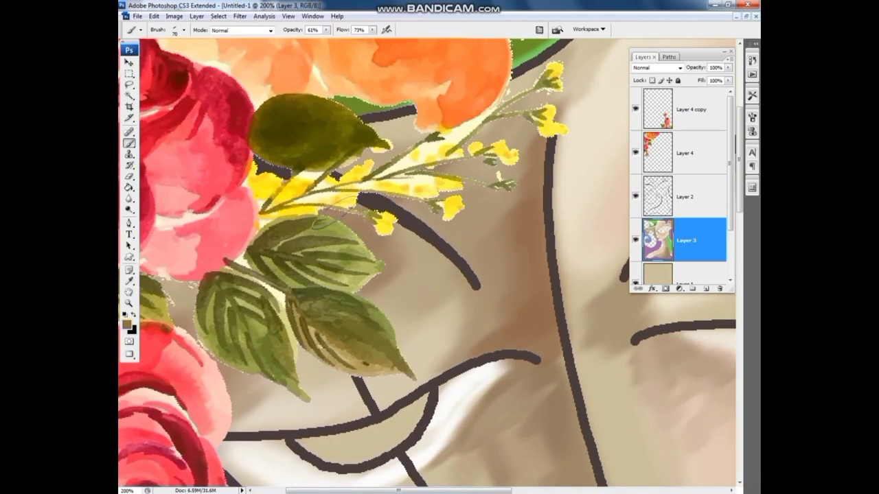
left_click_drag(374, 137, 457, 70)
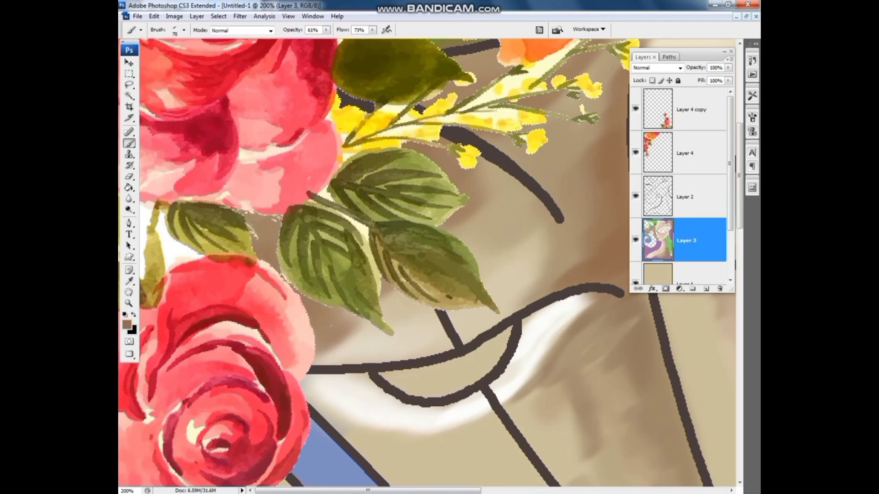
left_click_drag(339, 335, 335, 303)
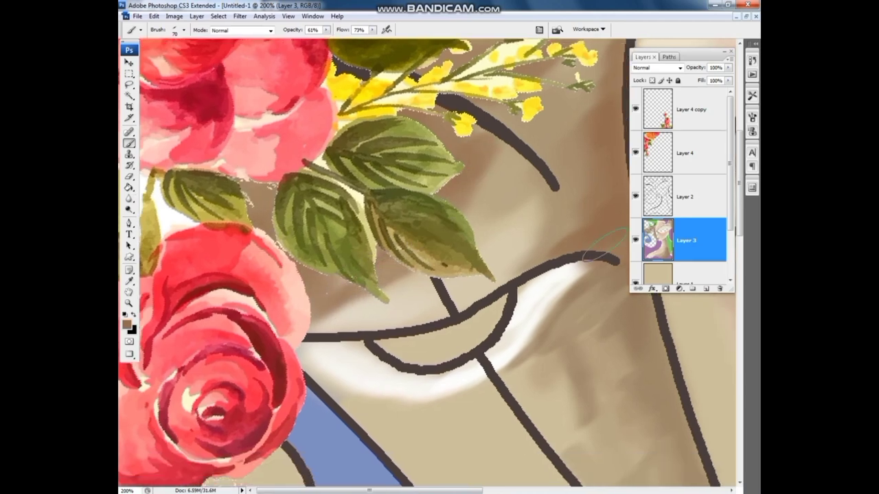
Choose a brown painting colour in the Color Picker, then sample a light beige.
left_click(127, 324)
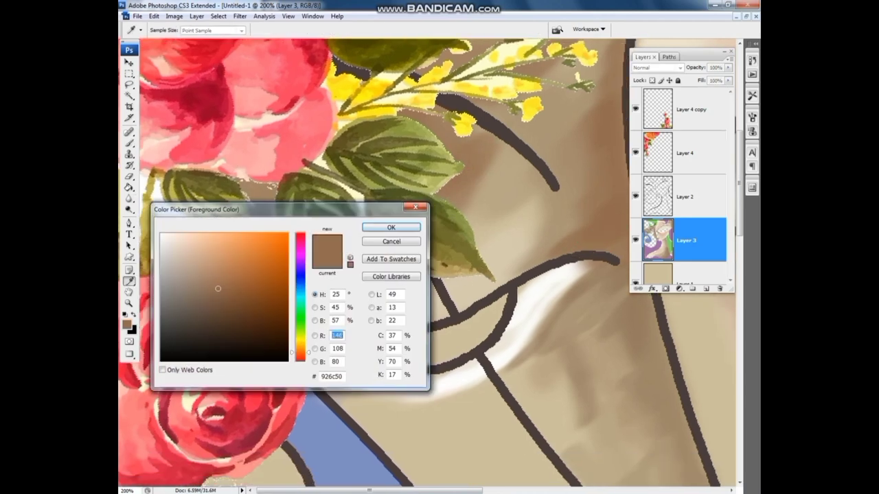
left_click(391, 227)
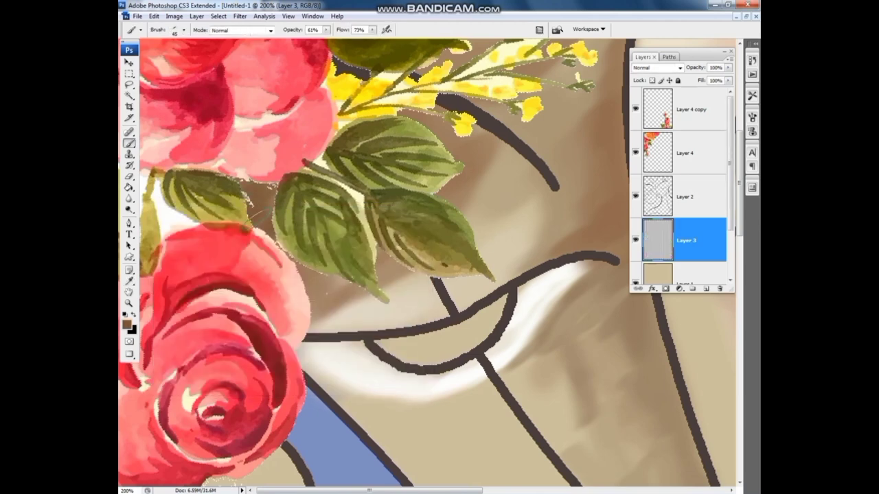
left_click_drag(337, 162, 260, 199)
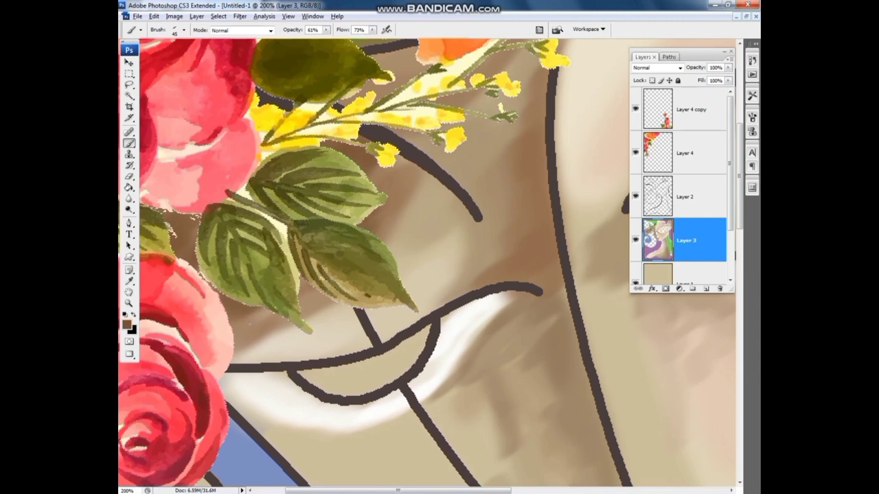
left_click(259, 312, "alt")
mouse_move(344, 313)
left_mouse_down()
mouse_move(302, 292)
mouse_move(313, 291)
left_mouse_up()
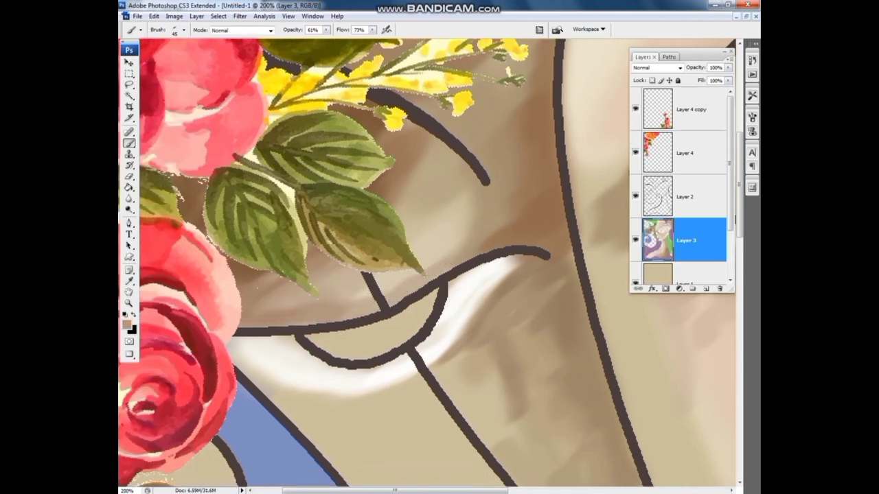
left_click_drag(441, 268, 432, 193)
Paint darker brown shadow strokes right of the diagonal line below the eye.
left_click_drag(238, 265, 328, 381)
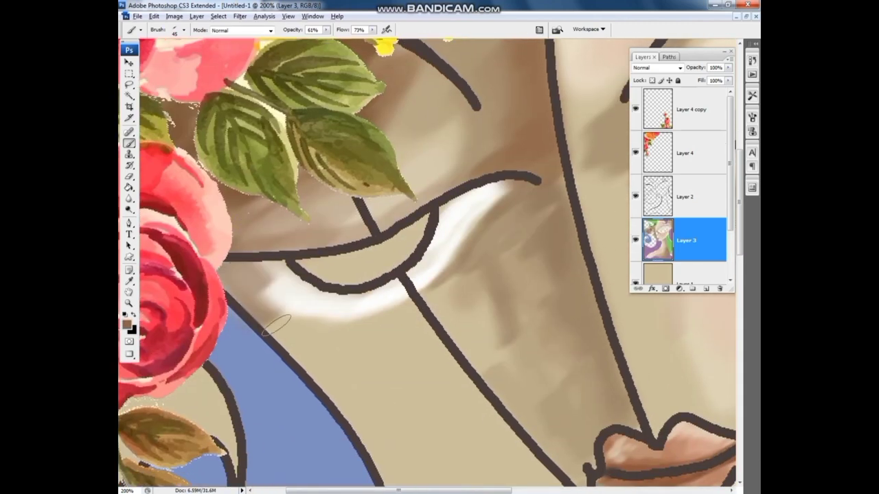
left_click_drag(312, 338, 371, 383)
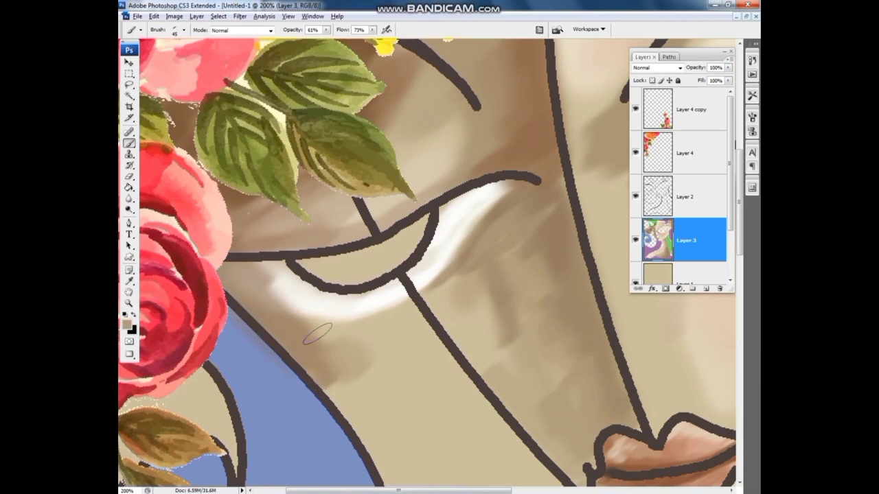
left_click_drag(306, 309, 392, 453)
left_click_drag(391, 385, 329, 281)
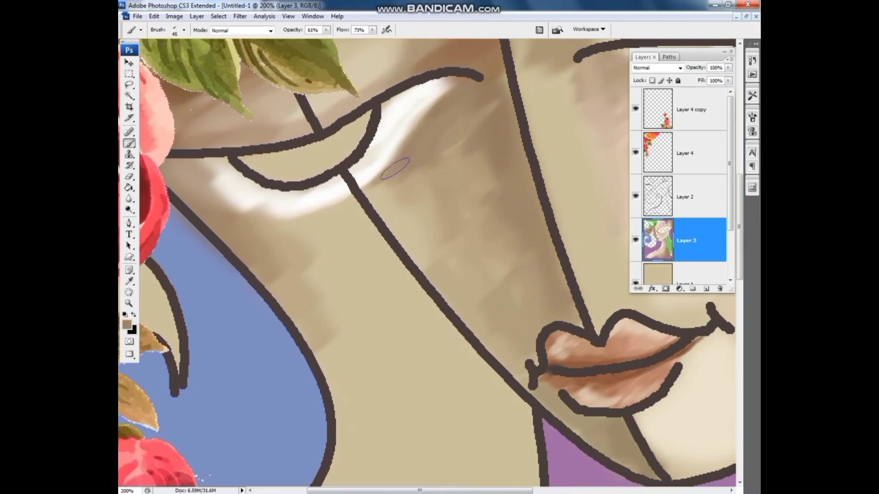
left_click_drag(411, 196, 364, 234)
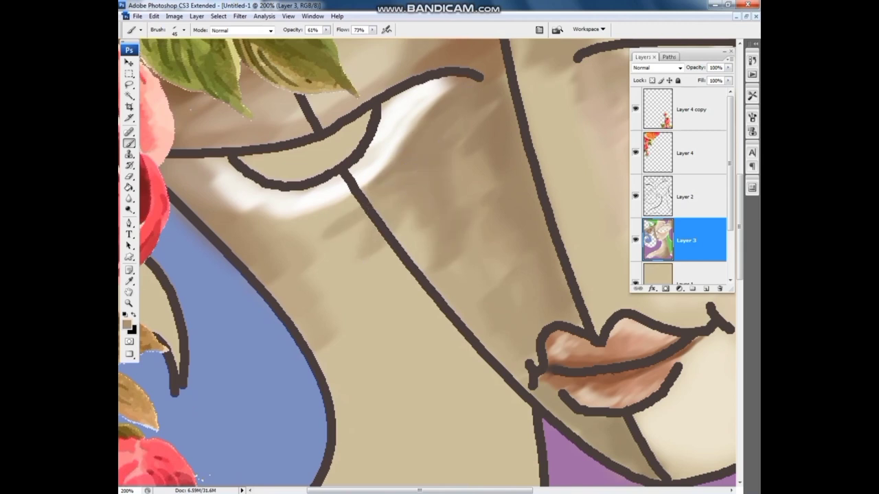
left_click_drag(384, 206, 374, 257)
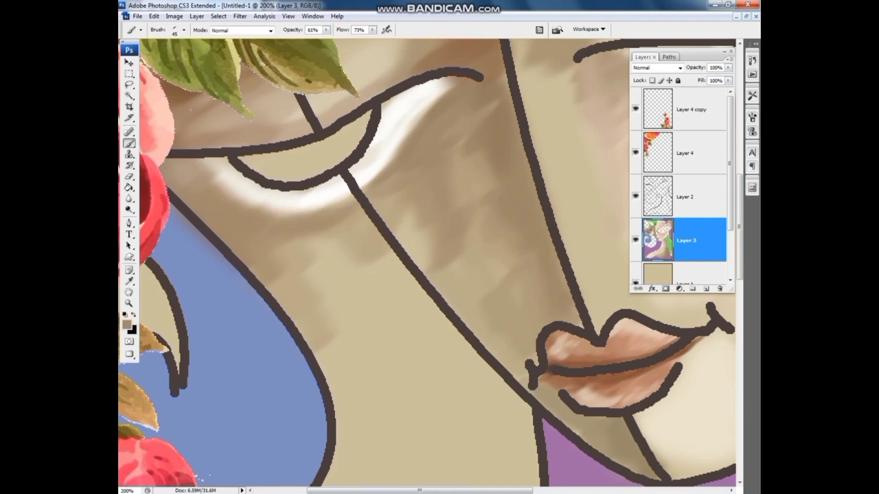
With a smaller brush, paint a bluish tint and white highlight under the left eye.
scroll(388, 183, "up", 3)
scroll(389, 183, "right", 2)
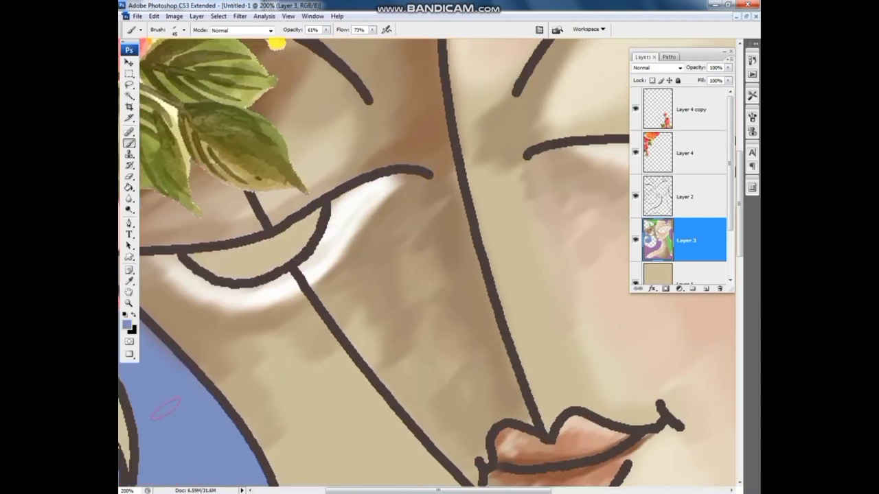
key("bracketleft")
key("bracketleft")
mouse_move(386, 182)
left_mouse_down()
mouse_move(422, 179)
mouse_move(395, 192)
mouse_move(342, 262)
left_mouse_up()
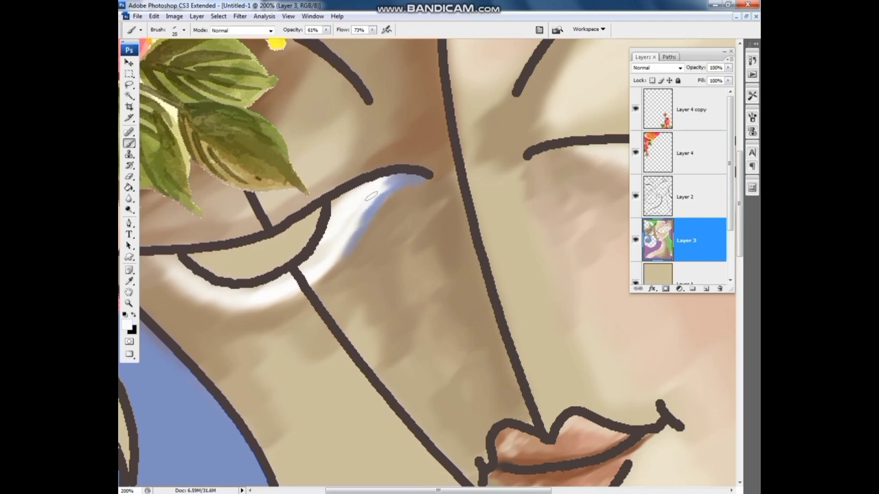
left_click_drag(386, 183, 357, 223)
left_click_drag(398, 175, 334, 262)
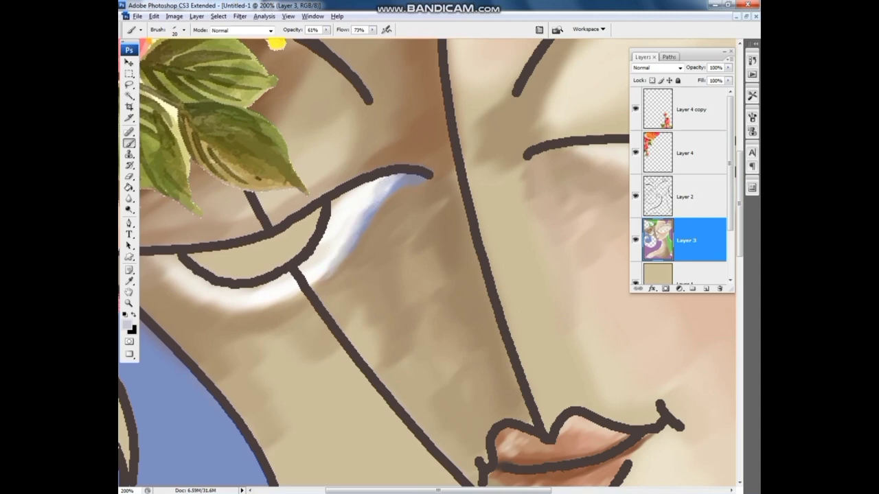
Sample lighter greys from the eye highlight and brush more white beneath the eye.
left_click_drag(342, 266, 403, 232)
left_click(390, 242, "alt")
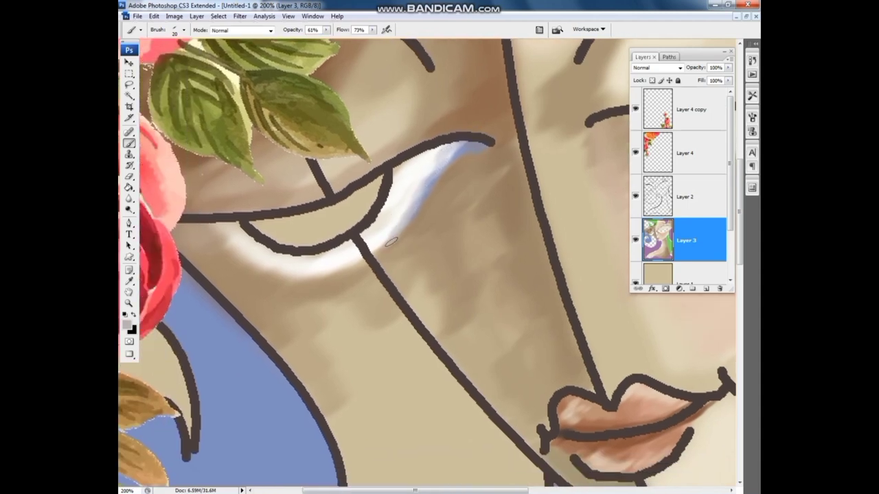
left_click_drag(439, 274, 431, 282)
left_click_drag(429, 168, 388, 220)
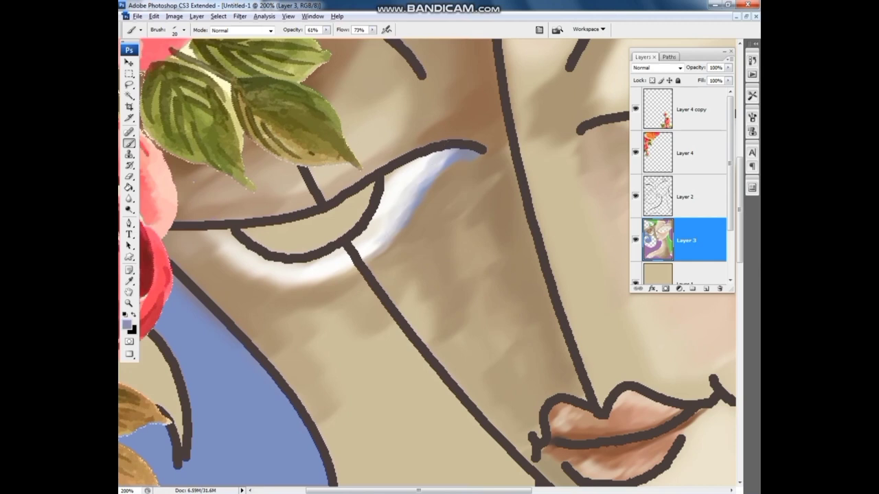
left_click(238, 239, "alt")
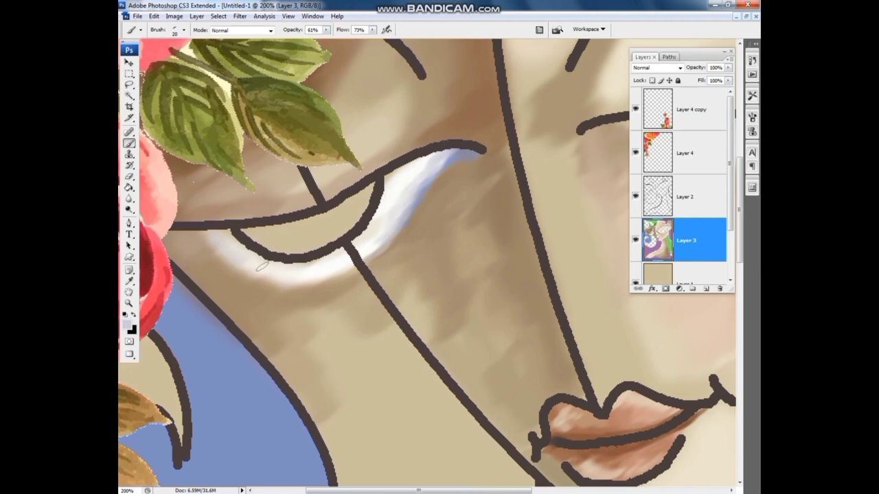
mouse_move(213, 239)
left_mouse_down()
mouse_move(297, 272)
mouse_move(287, 274)
left_mouse_up()
mouse_move(549, 206)
left_mouse_down()
mouse_move(186, 288)
mouse_move(288, 289)
left_mouse_up()
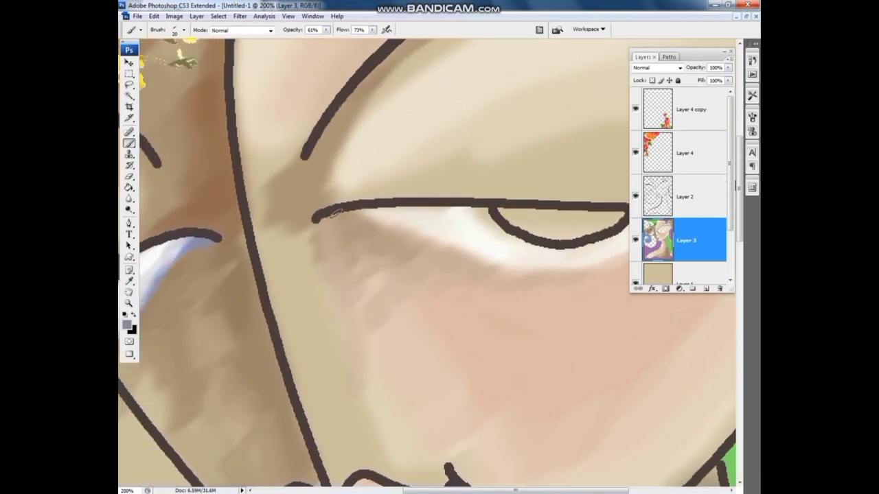
Paint bluish-grey shading under the right eye's upper lid.
mouse_move(329, 217)
left_mouse_down()
mouse_move(401, 207)
mouse_move(363, 216)
mouse_move(430, 241)
left_mouse_up()
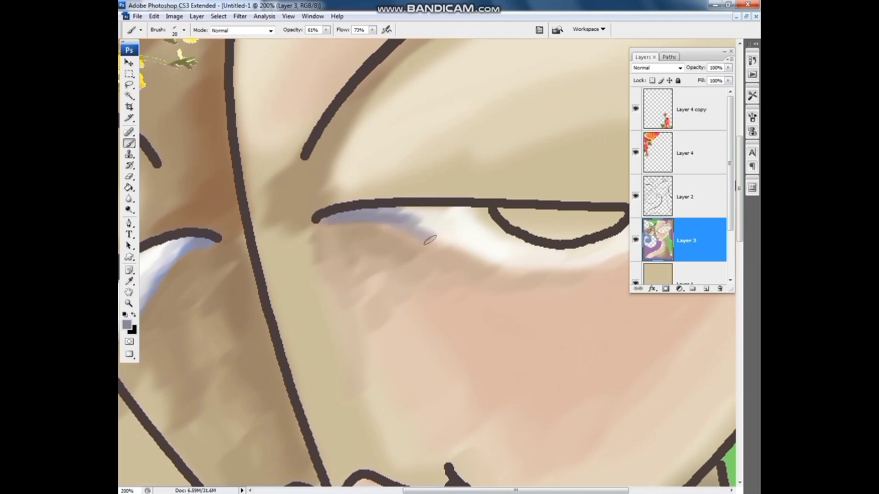
mouse_move(381, 219)
left_mouse_down()
mouse_move(477, 240)
mouse_move(491, 252)
left_mouse_up()
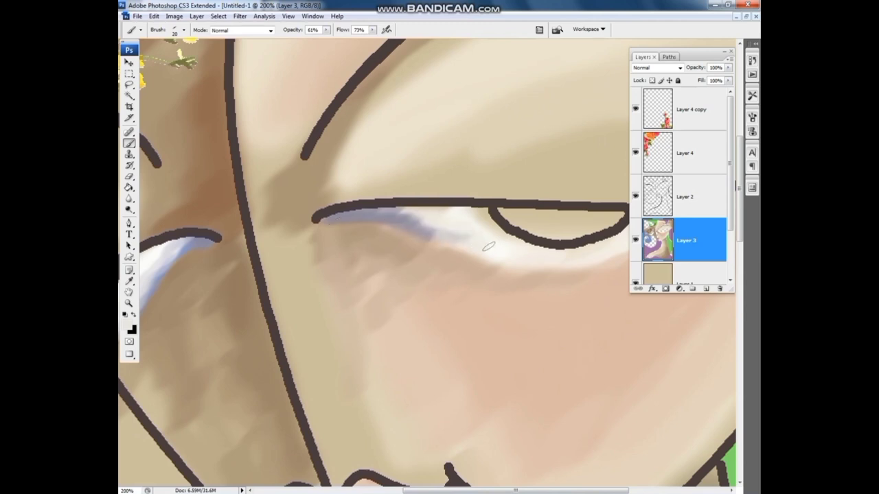
mouse_move(434, 233)
left_mouse_down()
mouse_move(455, 228)
mouse_move(498, 253)
mouse_move(360, 230)
left_mouse_up()
Reset colours, sample light grey and paint pale highlights beneath the right eye's lid.
left_click(470, 226, "alt")
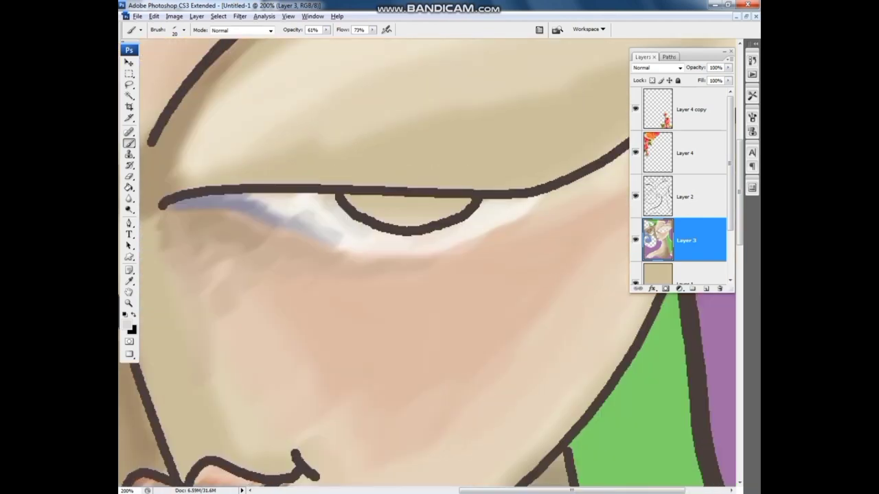
key("d")
left_click(320, 214, "alt")
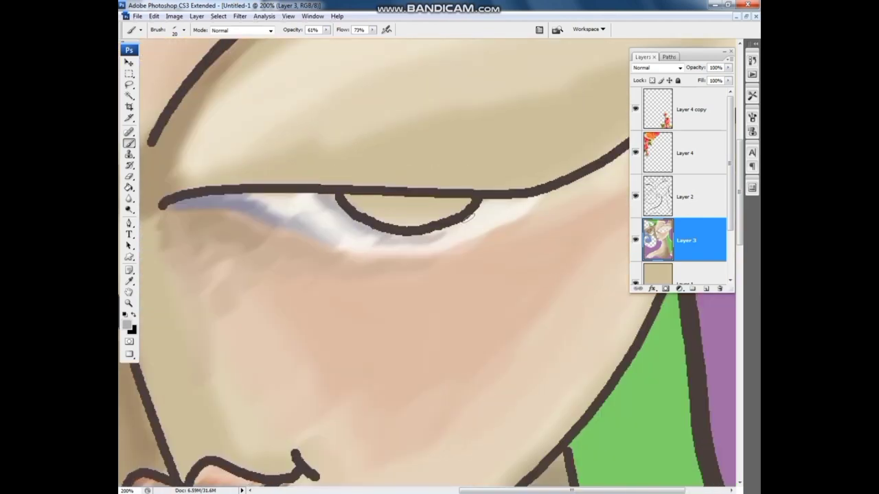
left_click_drag(468, 219, 420, 232)
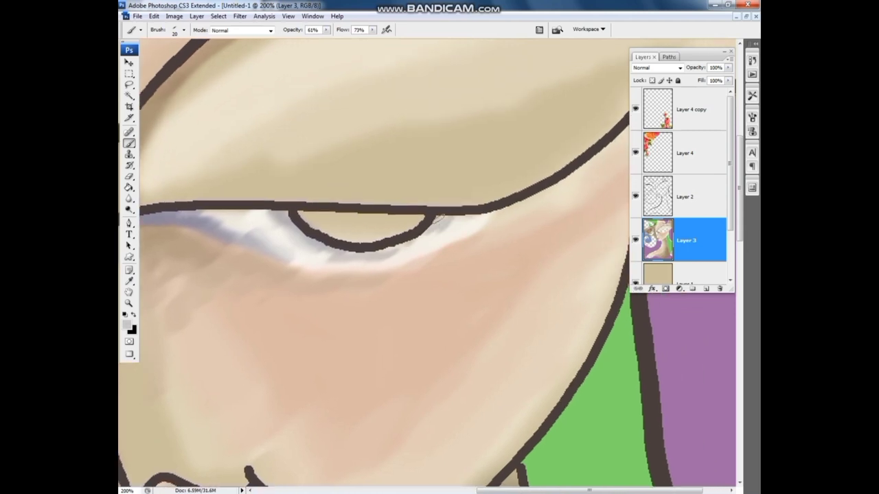
mouse_move(322, 257)
left_mouse_down()
mouse_move(326, 294)
mouse_move(498, 209)
left_mouse_up()
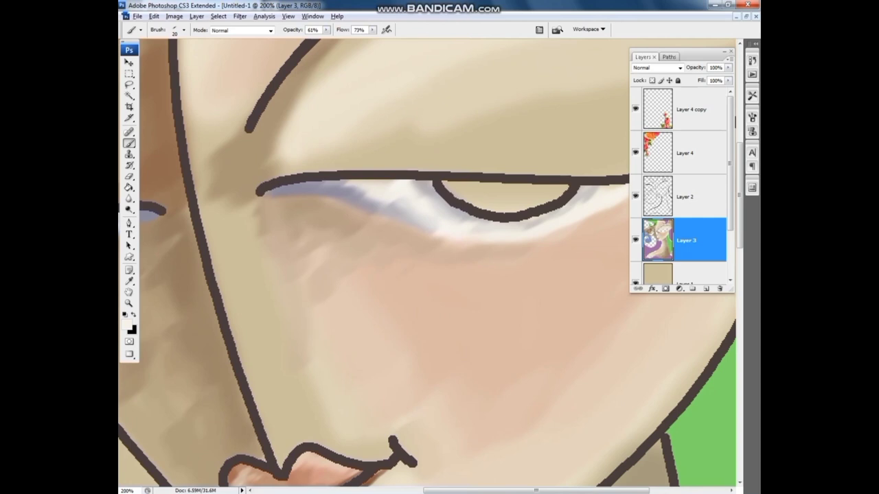
left_click_drag(259, 208, 217, 220)
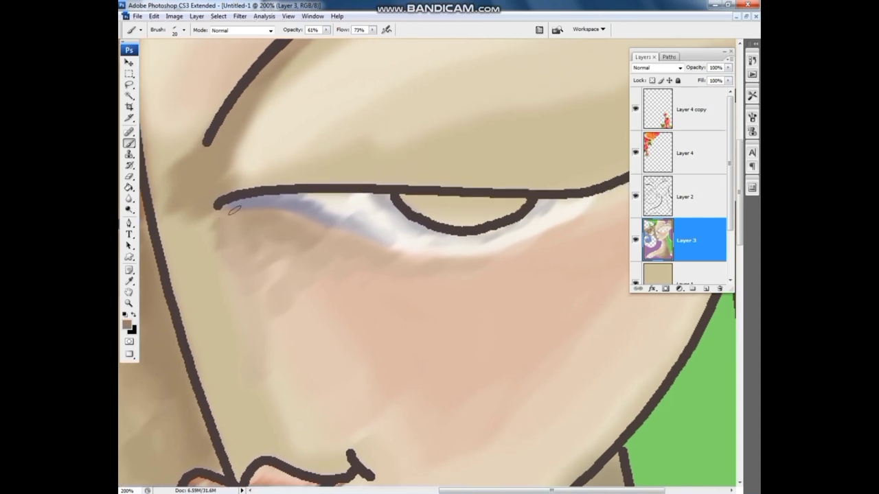
left_click_drag(297, 226, 245, 230)
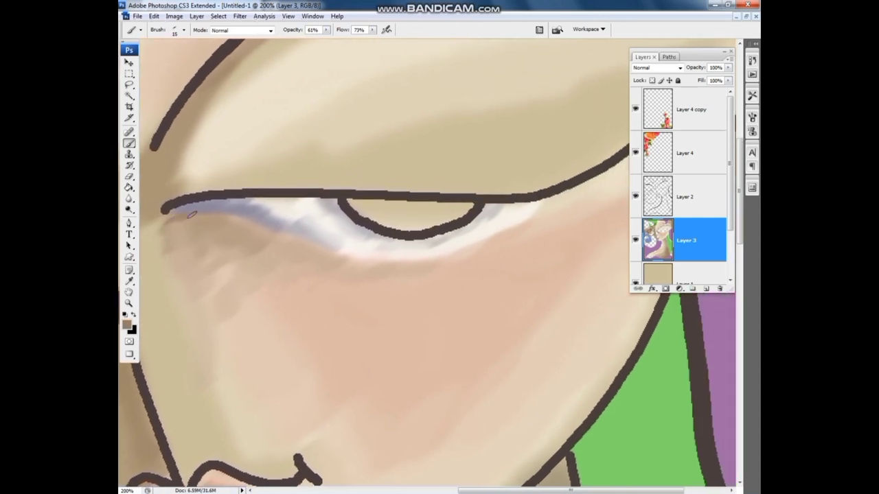
mouse_move(343, 250)
left_mouse_down()
mouse_move(267, 236)
mouse_move(381, 249)
mouse_move(344, 274)
mouse_move(456, 215)
left_mouse_up()
Zoom in on the left eye and soften its white highlight with a darker stroke.
key("ctrl+minus")
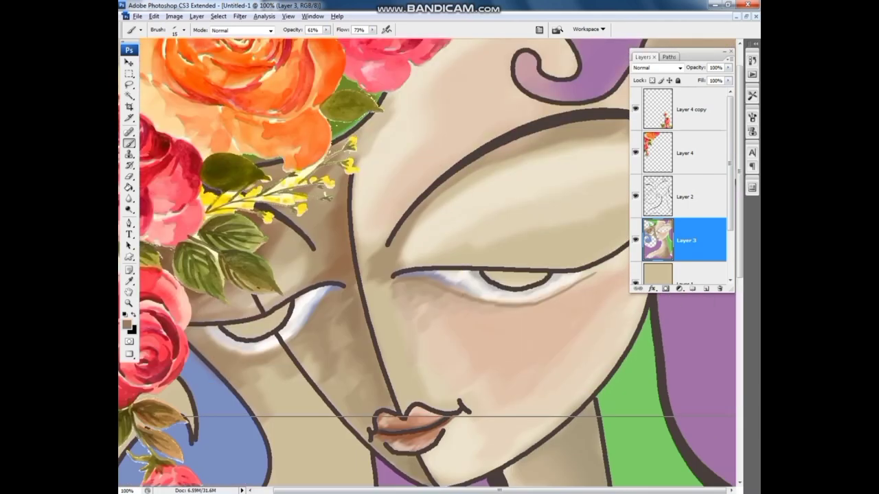
key("ctrl+minus")
key("ctrl+plus")
left_click_drag(213, 105, 559, 357)
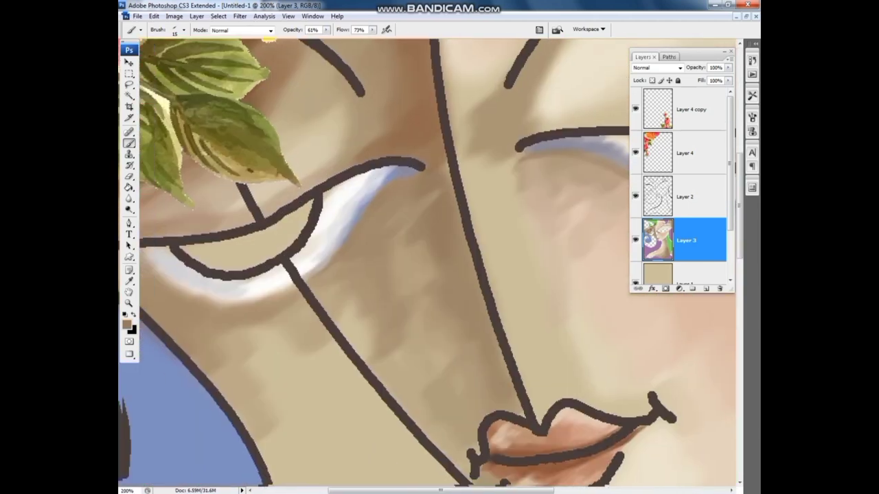
mouse_move(409, 176)
left_mouse_down()
mouse_move(350, 257)
mouse_move(310, 283)
mouse_move(265, 292)
mouse_move(368, 277)
left_mouse_up()
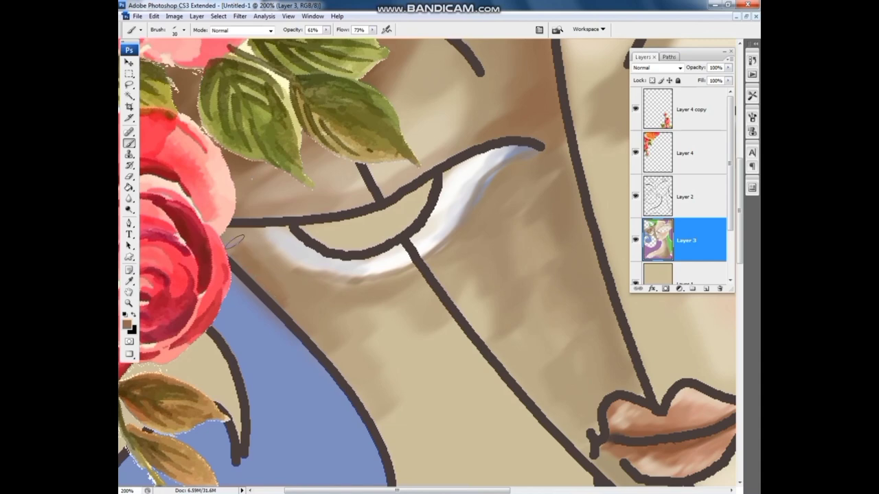
Paint brown shading along the blue shape's outline and below the dark line.
mouse_move(321, 343)
left_mouse_down()
mouse_move(232, 117)
mouse_move(302, 209)
mouse_move(289, 353)
left_mouse_up()
left_click_drag(307, 257, 304, 300)
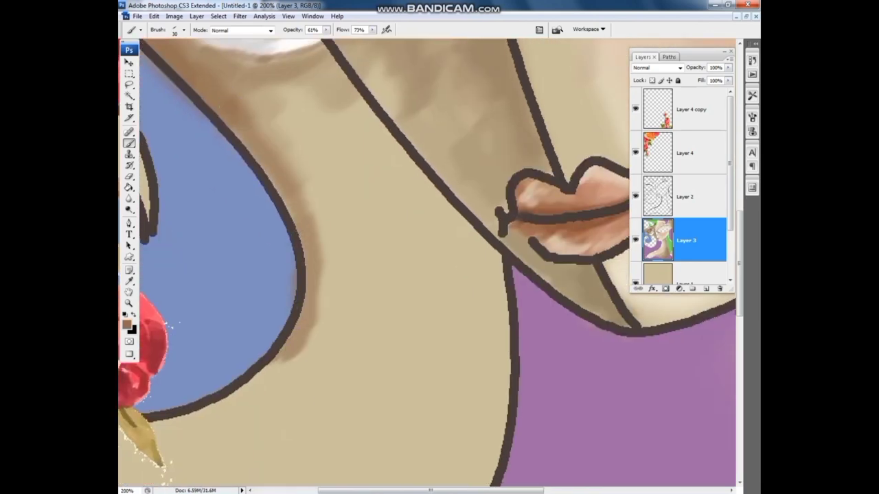
left_click_drag(295, 350, 343, 199)
left_click_drag(336, 232, 230, 288)
mouse_move(357, 213)
left_mouse_down()
mouse_move(302, 247)
mouse_move(206, 275)
mouse_move(292, 255)
mouse_move(347, 214)
mouse_move(370, 179)
mouse_move(347, 231)
left_mouse_up()
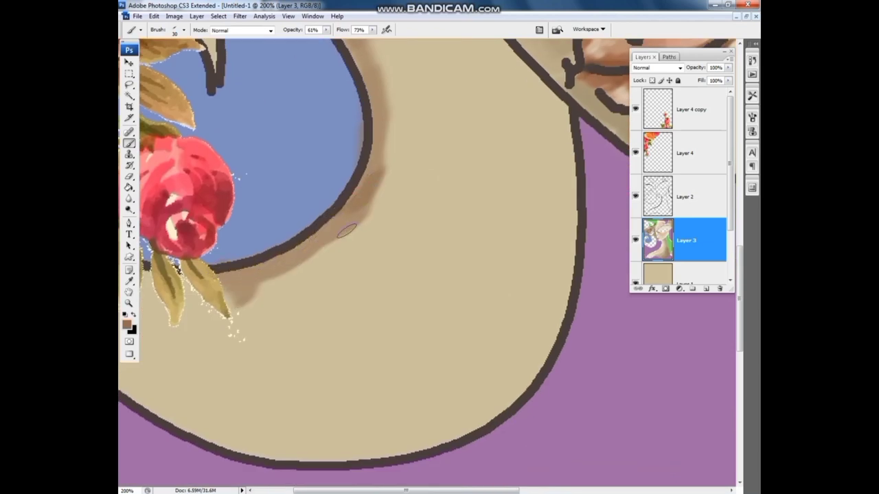
left_click_drag(383, 148, 338, 266)
left_click_drag(328, 210, 316, 288)
mouse_move(330, 250)
left_mouse_down()
mouse_move(254, 292)
mouse_move(366, 249)
mouse_move(396, 141)
mouse_move(383, 190)
left_mouse_up()
Paint and deepen brown shadow beneath and left of the rose's leaves.
left_click_drag(268, 311, 353, 288)
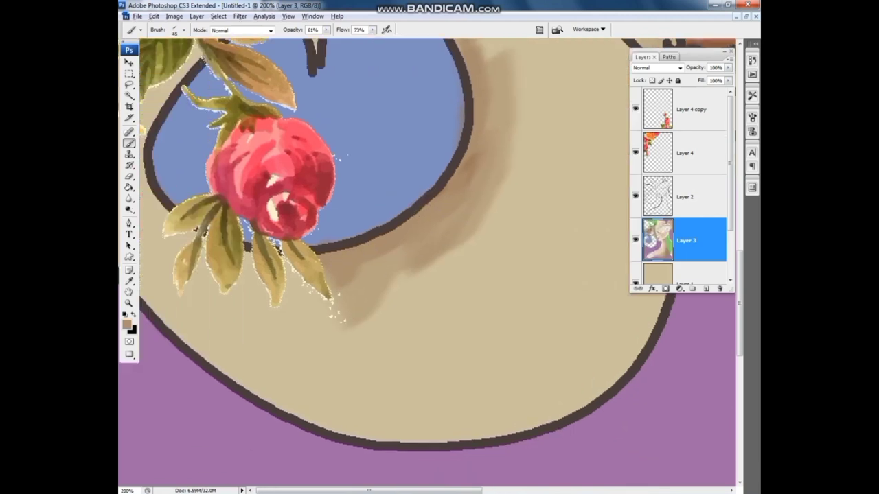
mouse_move(261, 288)
left_mouse_down()
mouse_move(357, 288)
mouse_move(326, 312)
left_mouse_up()
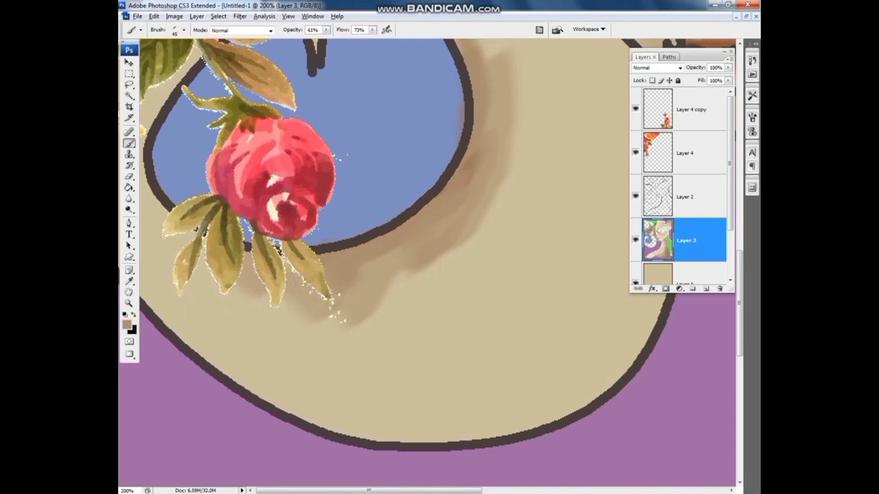
left_click_drag(275, 206, 277, 246)
mouse_move(154, 237)
left_mouse_down()
mouse_move(178, 295)
mouse_move(151, 280)
left_mouse_up()
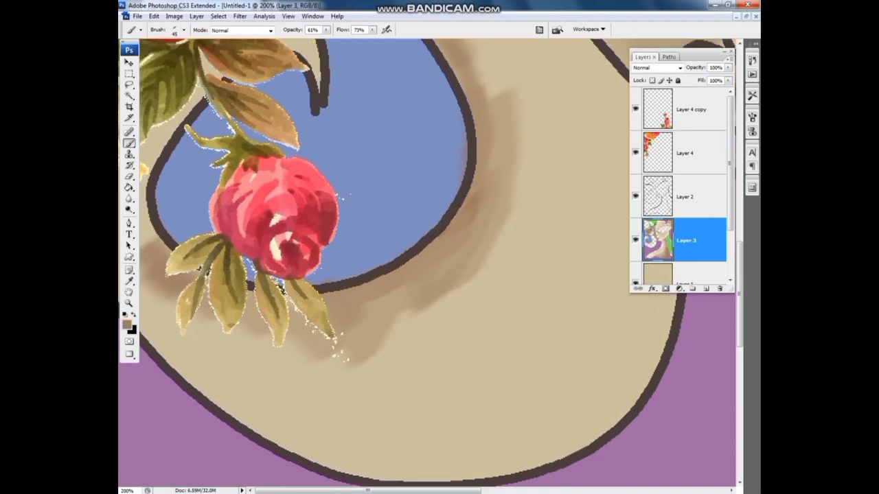
left_click_drag(206, 292, 251, 336)
left_click_drag(289, 308, 344, 329)
Pick a brown shadow colour and paint faint strokes below the dark outline's tip.
left_click(128, 280)
left_click(127, 324)
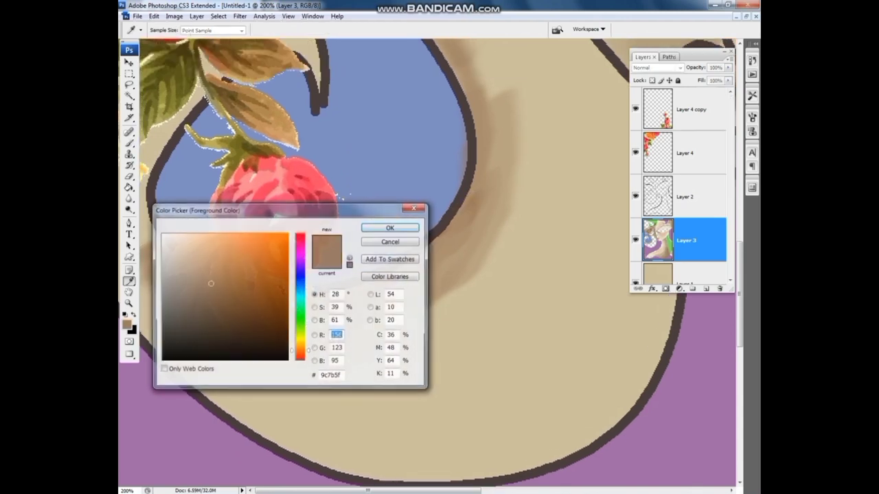
key("Return")
key("b")
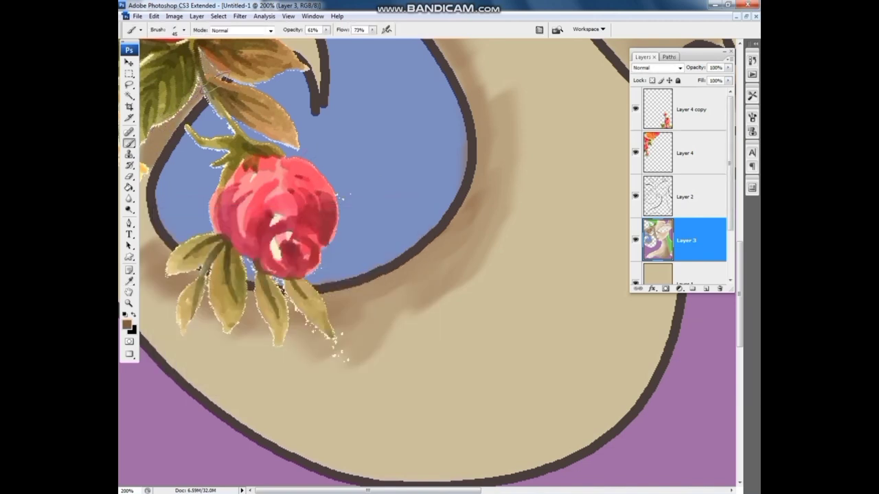
left_click_drag(227, 76, 211, 145)
left_click_drag(263, 102, 300, 141)
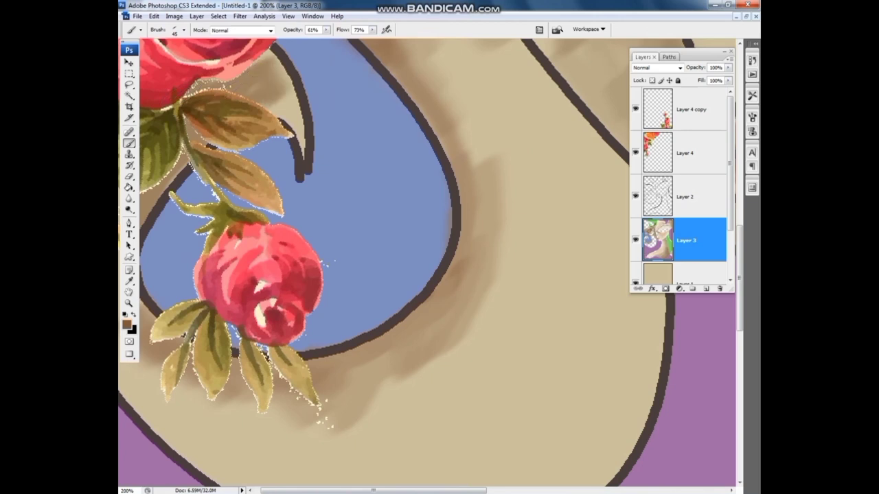
left_click(295, 146, "alt")
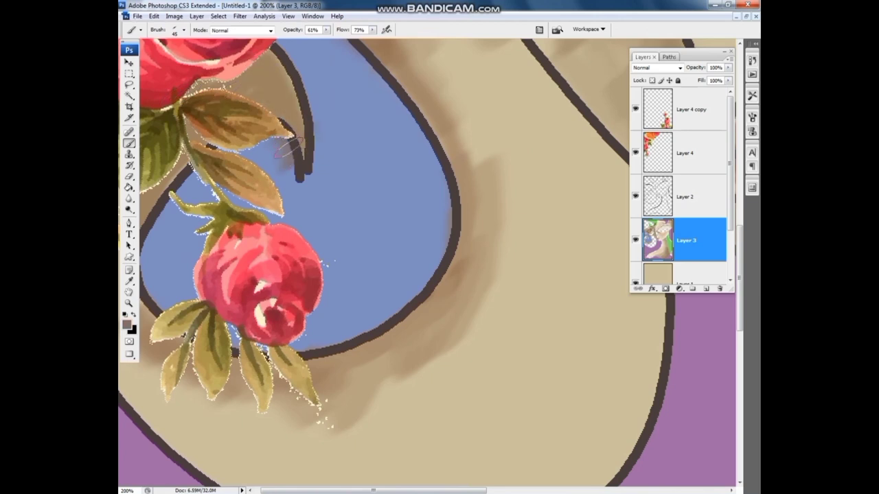
left_click_drag(305, 196, 290, 169)
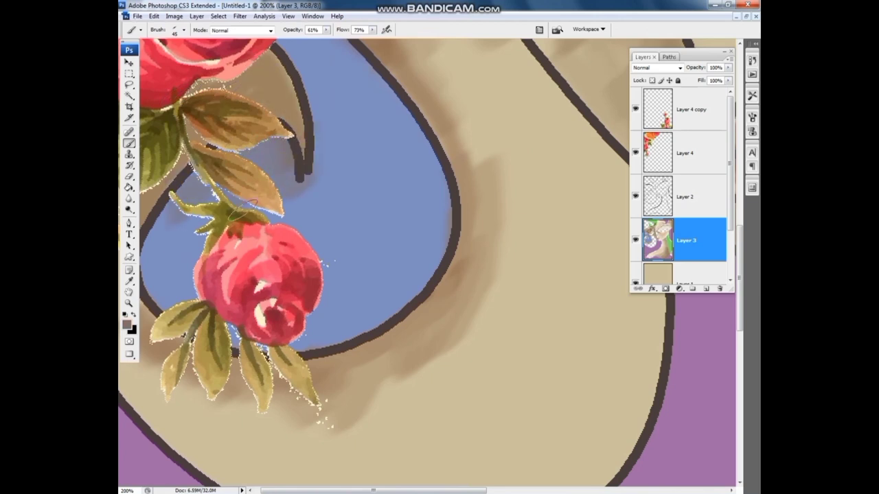
Sample the tan skin and brush soft darker shading beneath the rose leaves.
left_click_drag(234, 212, 250, 20)
left_click(153, 104, "alt")
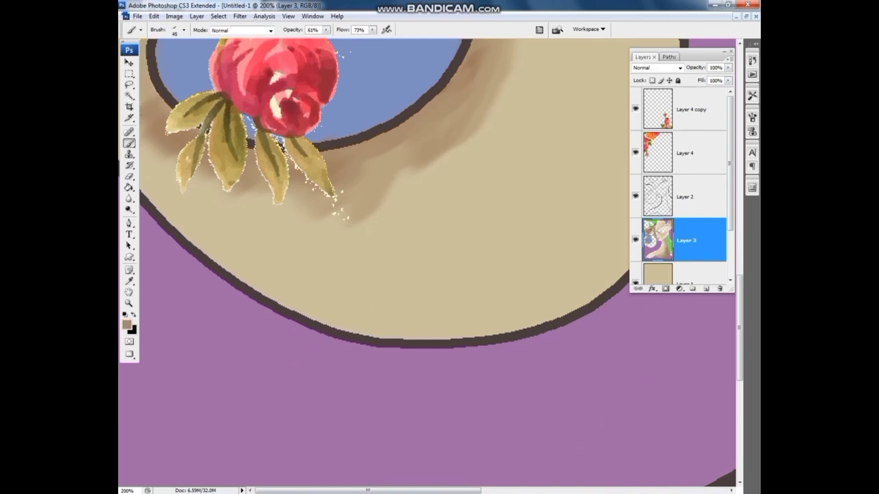
left_click_drag(201, 172, 324, 201)
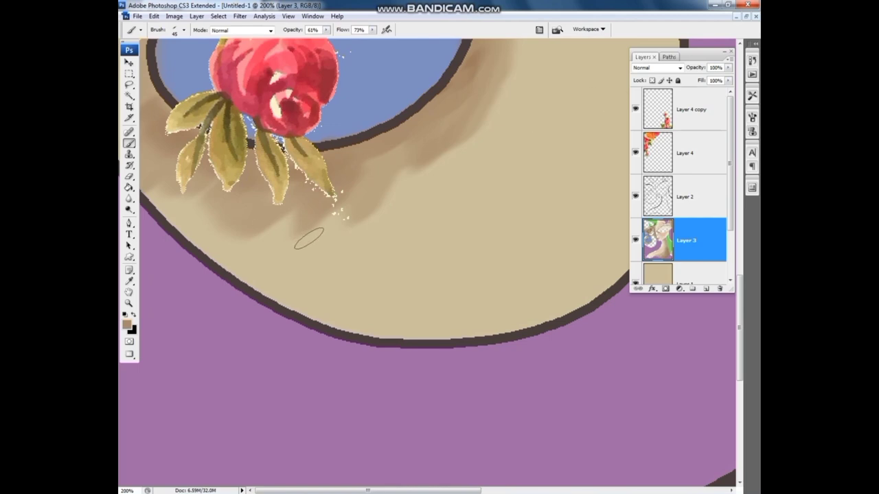
left_click_drag(254, 240, 363, 218)
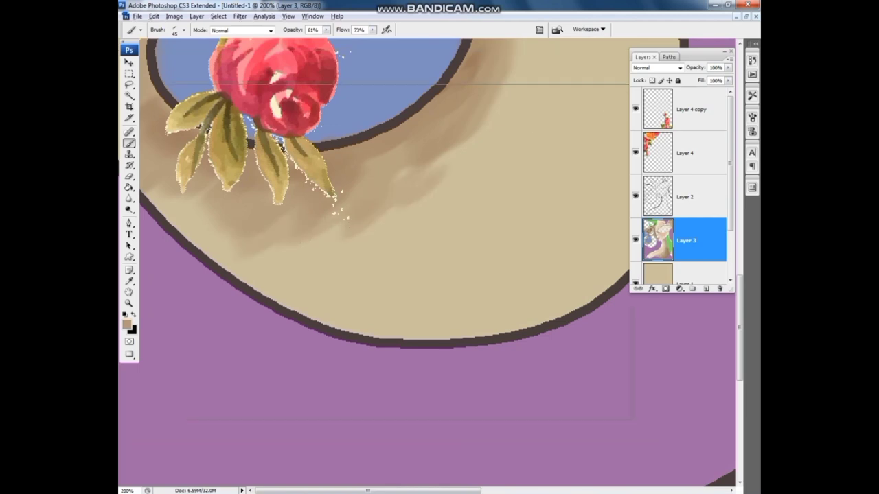
key("ctrl+minus")
key("ctrl+minus")
key("ctrl+minus")
key("ctrl+minus")
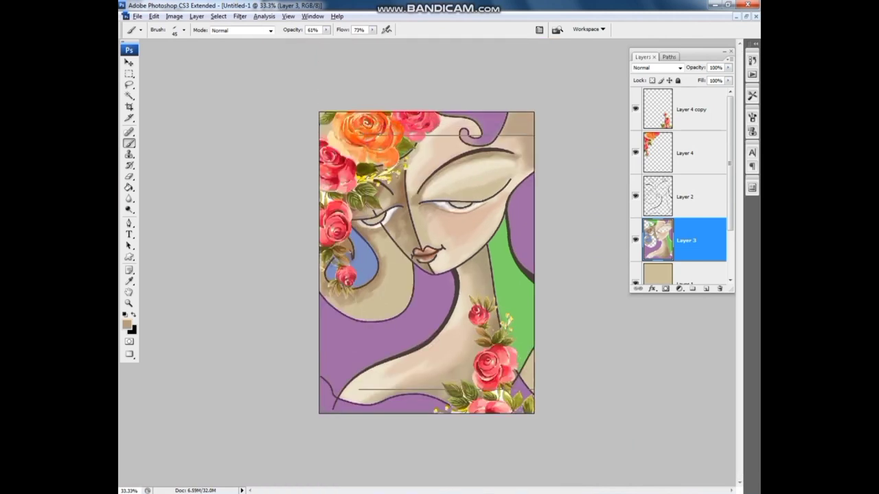
key("ctrl+minus")
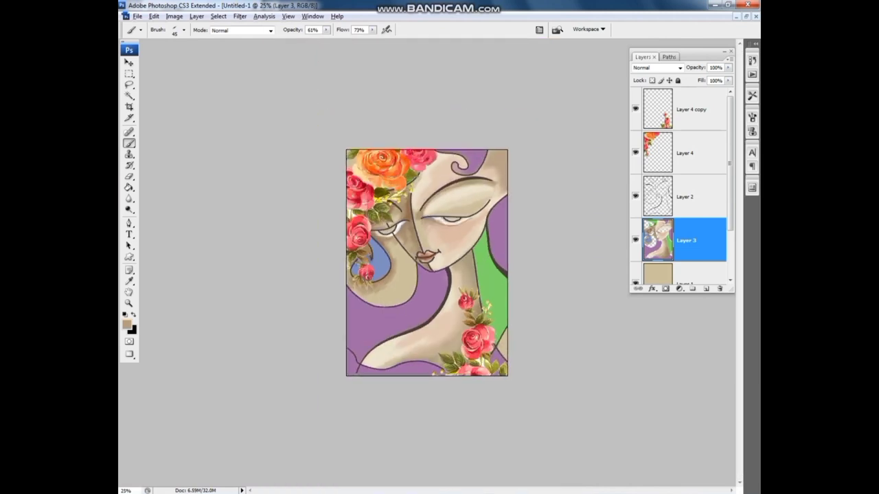
Shade the top of the face with sampled browns and darken the hair curl.
left_click(438, 159, "alt")
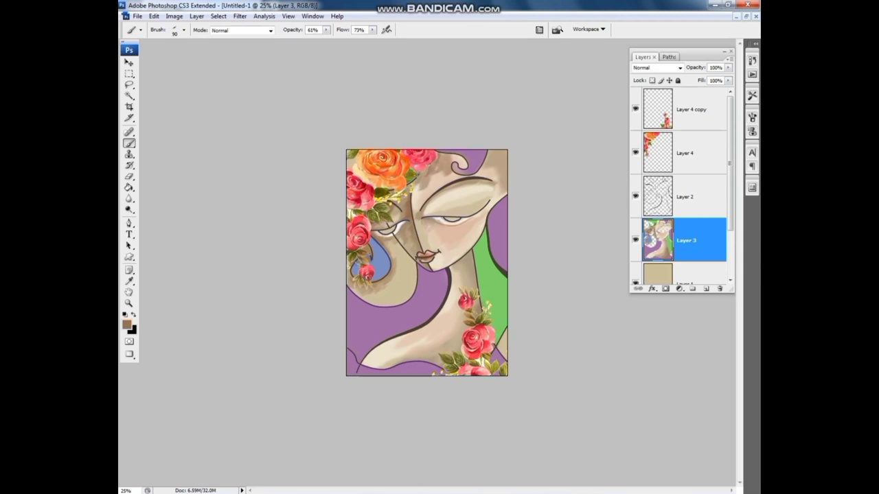
left_click_drag(433, 169, 438, 177)
left_click(427, 184, "alt")
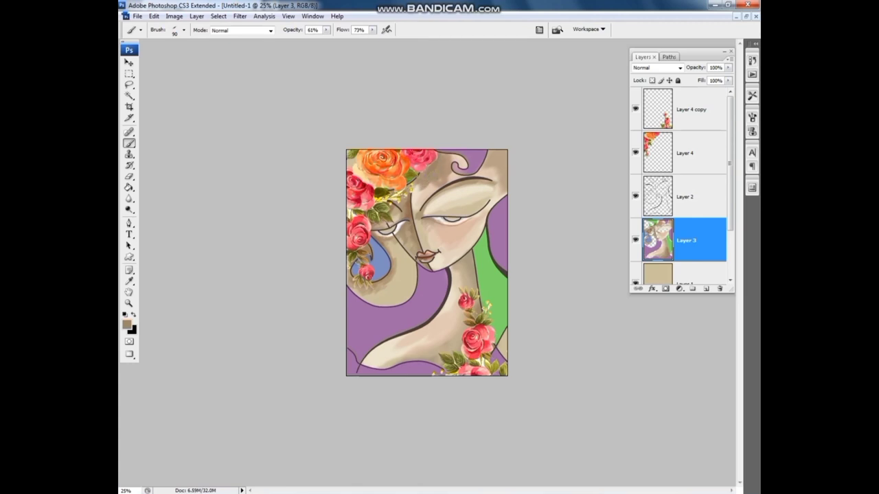
left_click(420, 180, "alt")
left_click_drag(432, 182, 417, 201)
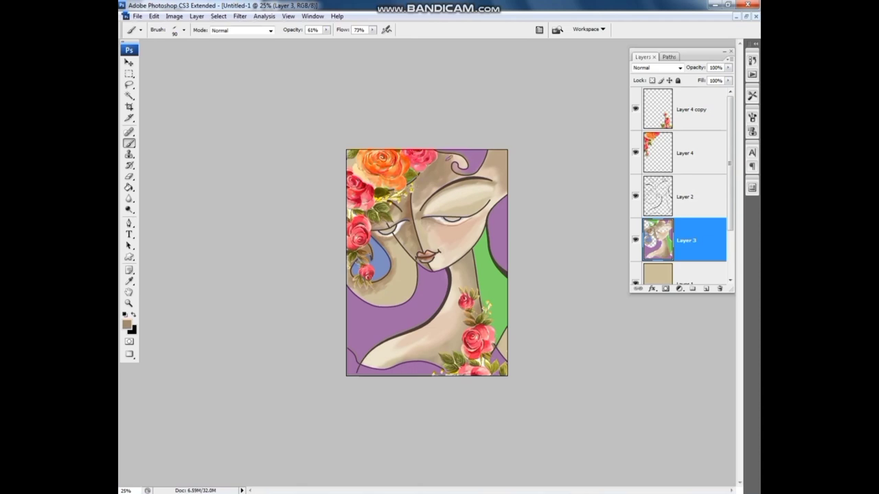
left_click_drag(448, 157, 464, 169)
Paint grey-brown into the top-right corner and dark strokes beside the hair.
left_click(498, 157, "alt")
mouse_move(496, 155)
left_mouse_down()
mouse_move(506, 165)
mouse_move(489, 164)
mouse_move(507, 179)
mouse_move(476, 172)
mouse_move(506, 190)
mouse_move(489, 207)
left_mouse_up()
left_click(484, 182, "alt")
left_click(498, 184, "alt")
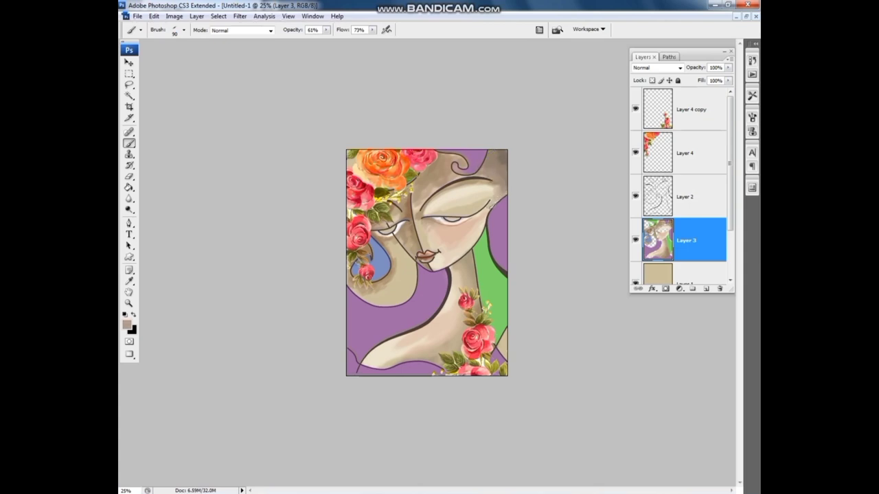
left_click(501, 149, "alt")
left_click_drag(501, 146, 492, 167)
mouse_move(433, 166)
left_mouse_down()
mouse_move(416, 184)
mouse_move(441, 159)
left_mouse_up()
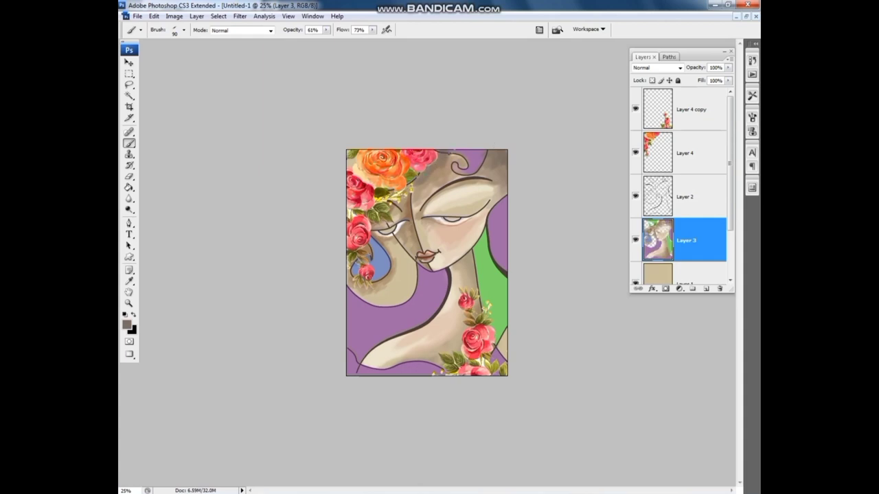
left_click(464, 163, "alt")
Sample neck skin tones and build up dark brown shading on the neck.
left_click(463, 255, "alt")
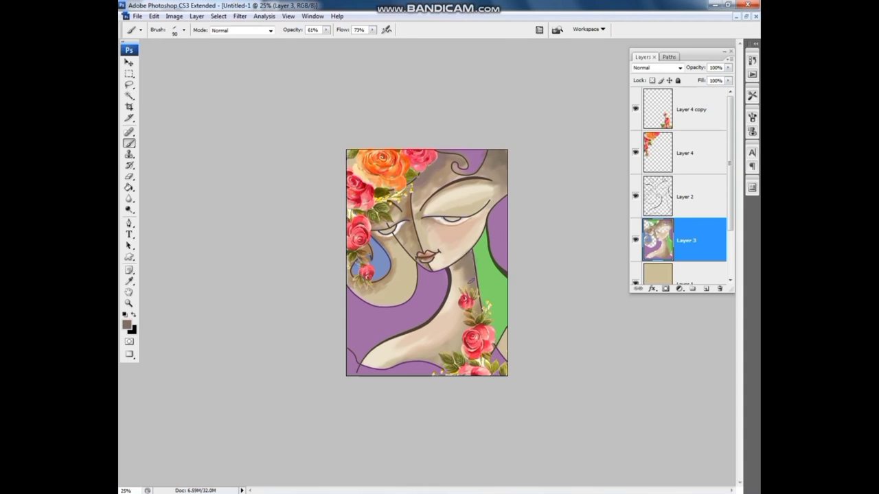
left_click(475, 306, "alt")
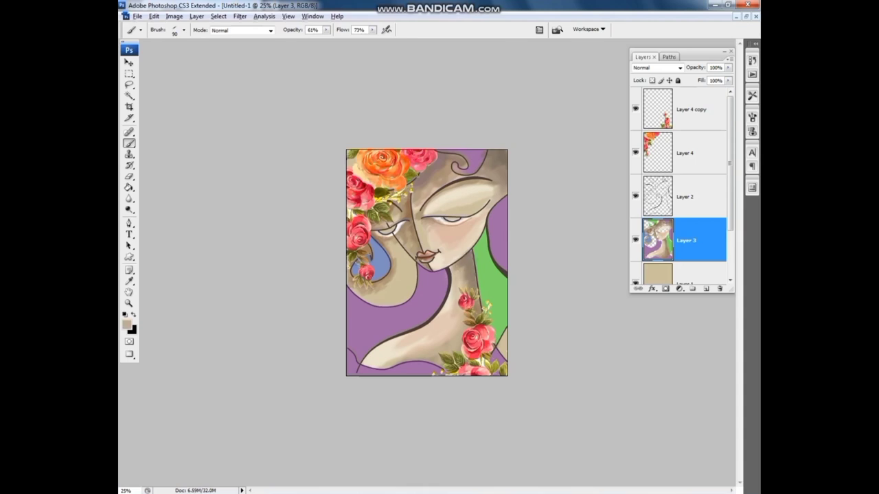
left_click(460, 273, "alt")
left_click(453, 302, "alt")
left_click_drag(455, 339, 474, 312)
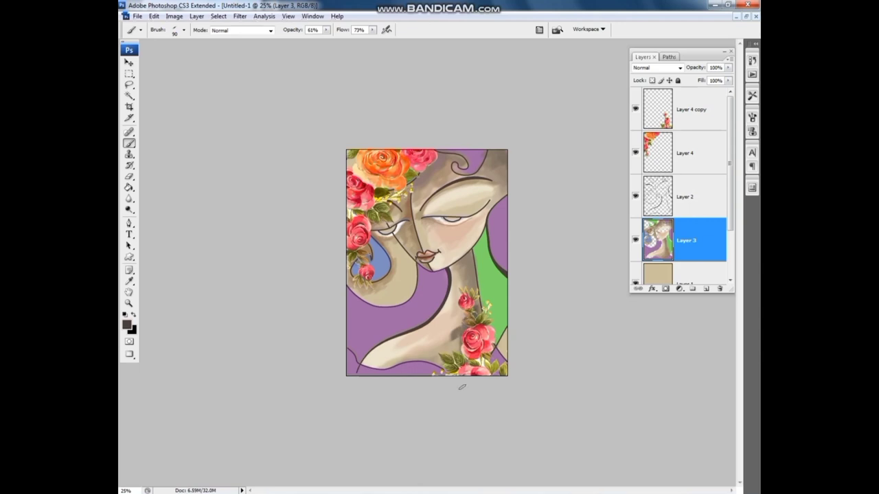
mouse_move(456, 363)
left_mouse_down()
mouse_move(457, 338)
mouse_move(446, 357)
mouse_move(422, 362)
left_mouse_up()
left_click(457, 350, "alt")
left_click(451, 365, "alt")
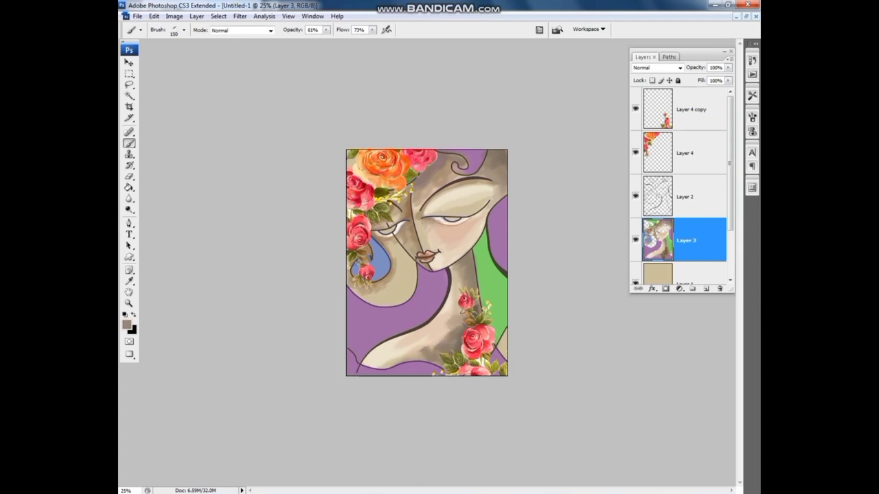
Enlarge the brush to 150 px and review the whole portrait.
key("bracketright")
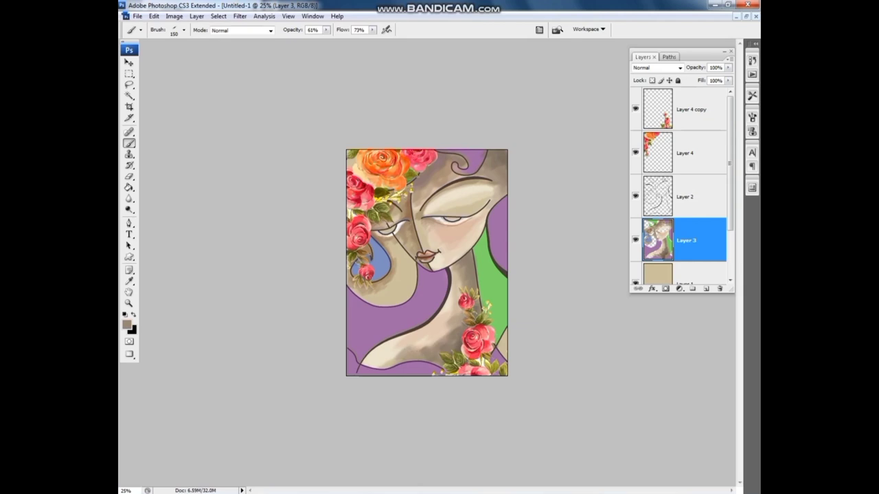
key("ctrl+minus")
key("ctrl+minus")
key("ctrl+minus")
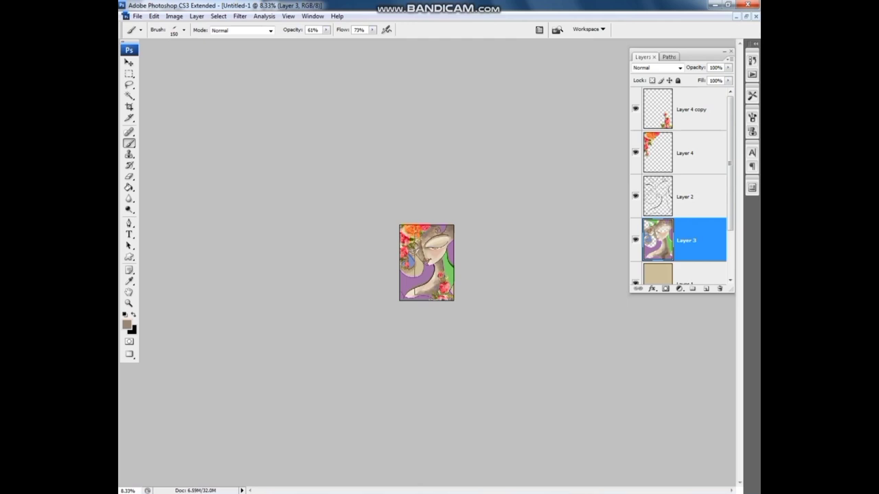
key("ctrl+plus")
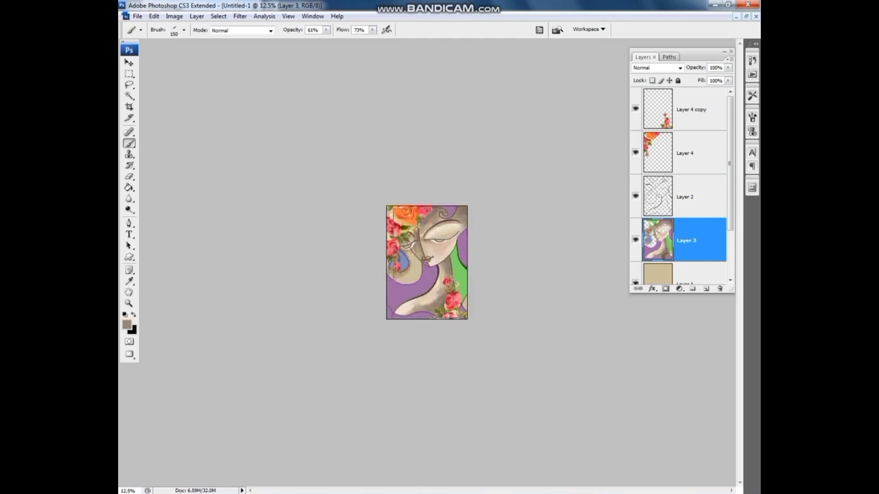
Zoom to 200% and scroll down to the purple dress below the chin.
key("ctrl+plus")
key("ctrl+plus")
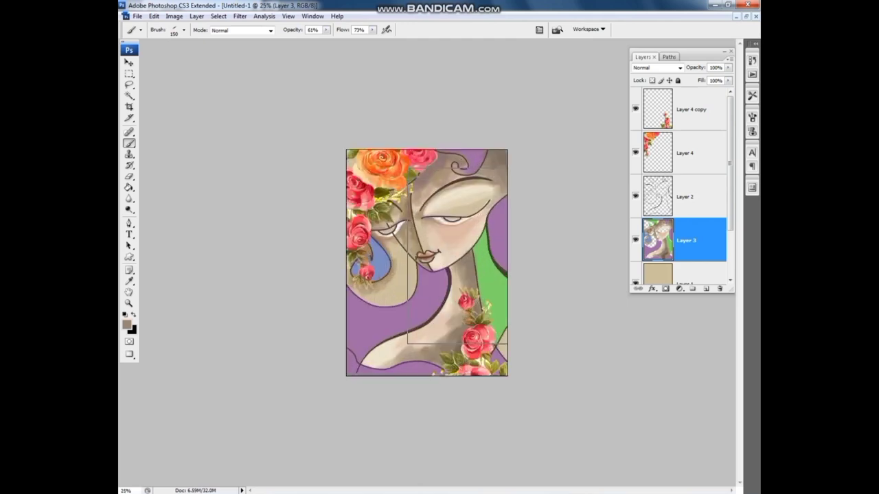
key("ctrl+plus")
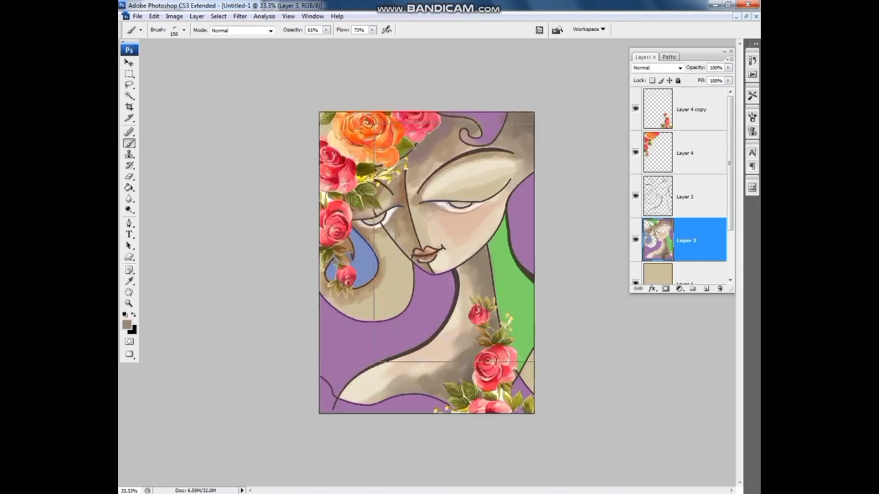
key("ctrl+plus")
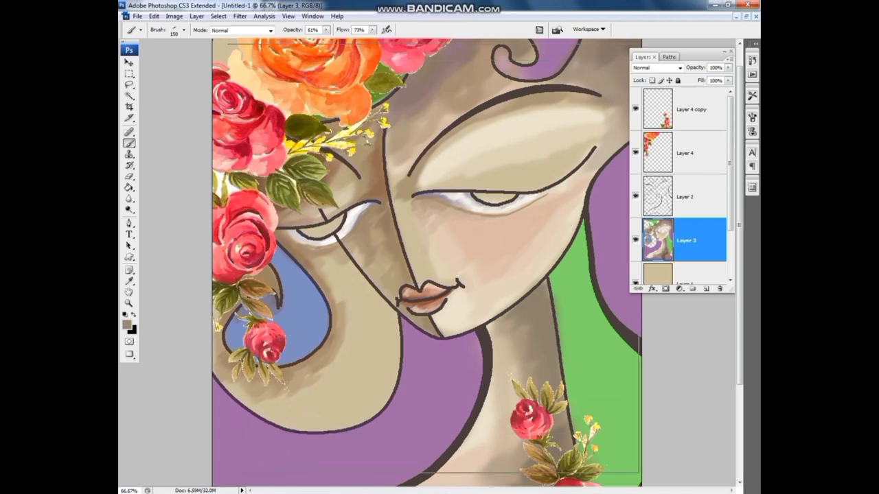
key("ctrl+plus")
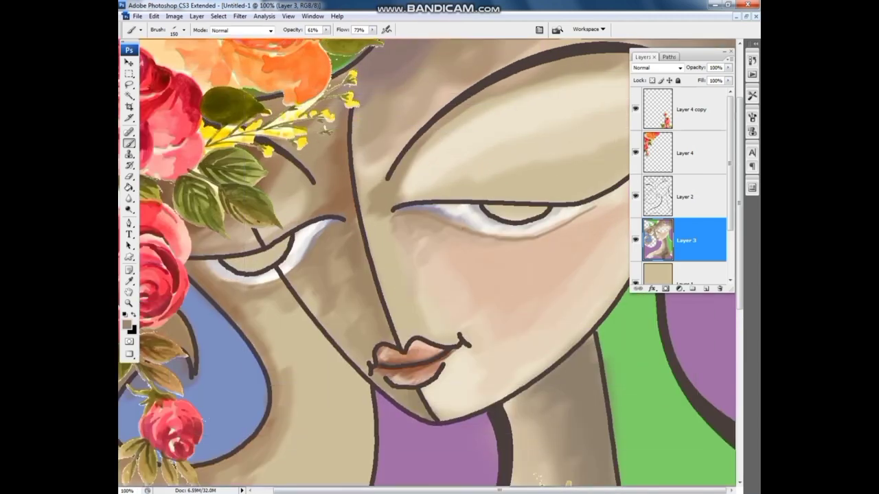
key("ctrl+plus")
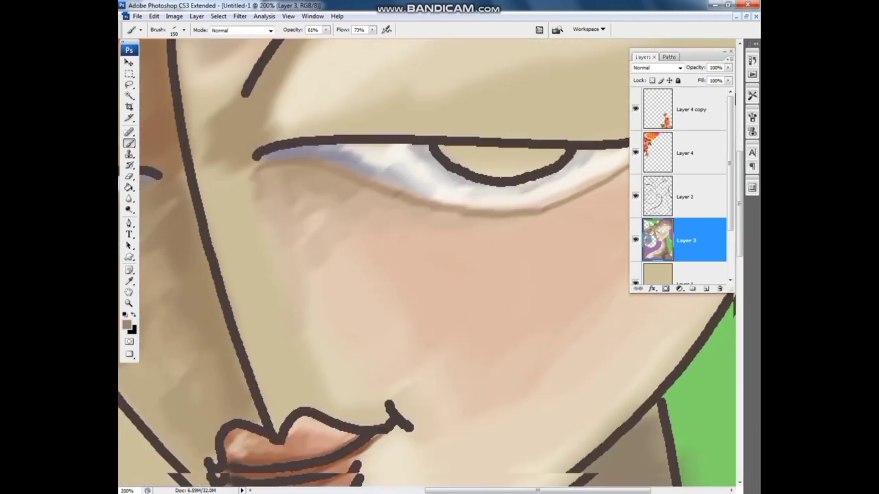
scroll(426, 267, "down", 5)
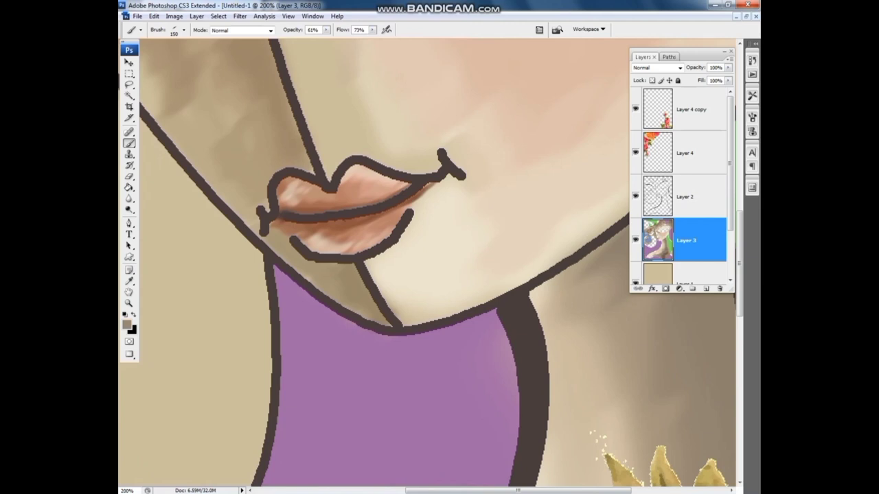
scroll(426, 267, "down", 2)
scroll(425, 268, "down", 3)
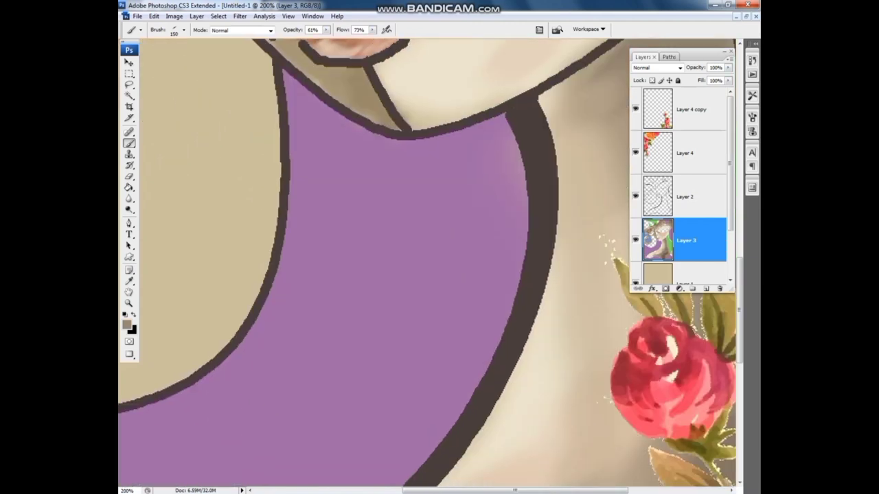
scroll(426, 268, "down", 3)
scroll(426, 268, "down", 3)
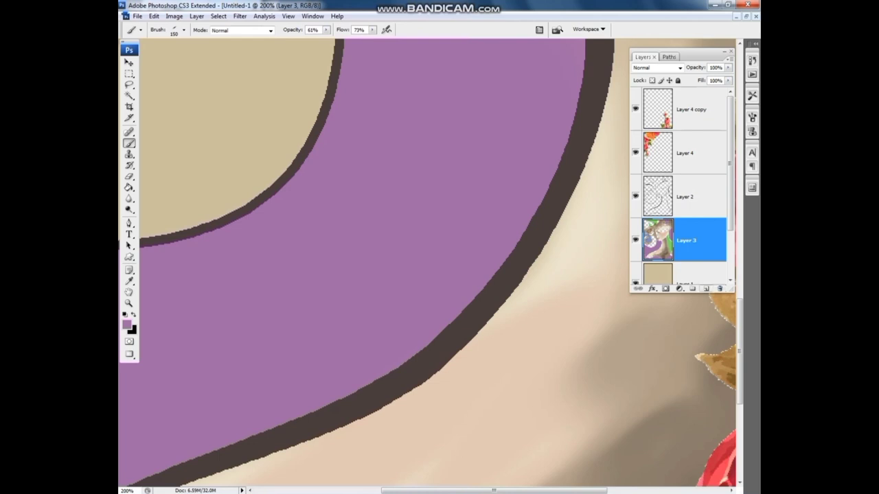
Create Layer 5 for dress shading and set the foreground colour to 652f6b.
left_click(706, 288)
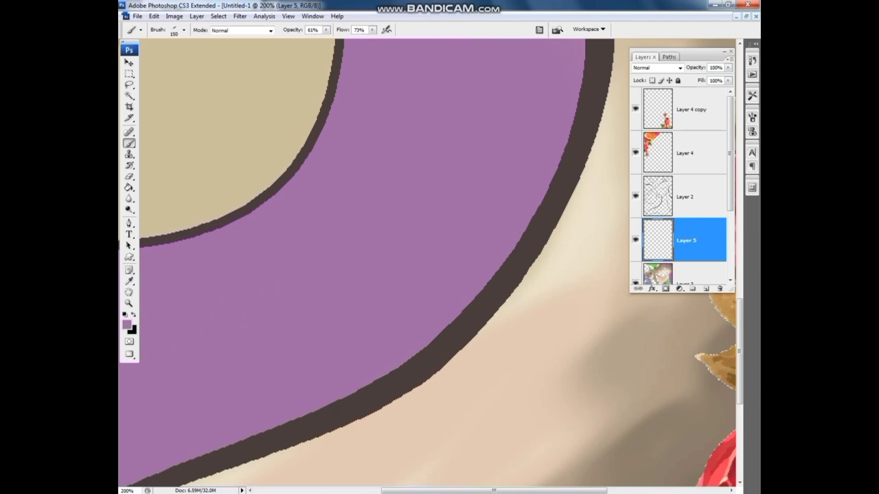
left_click(126, 324)
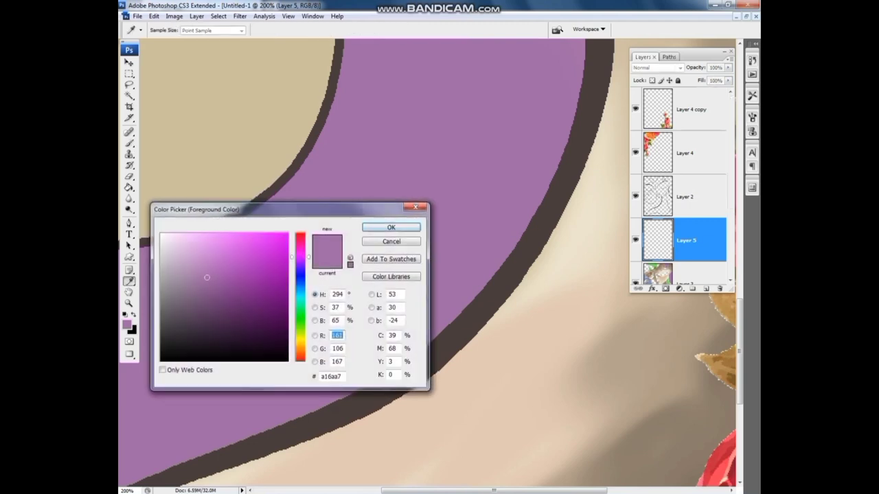
left_click(232, 308)
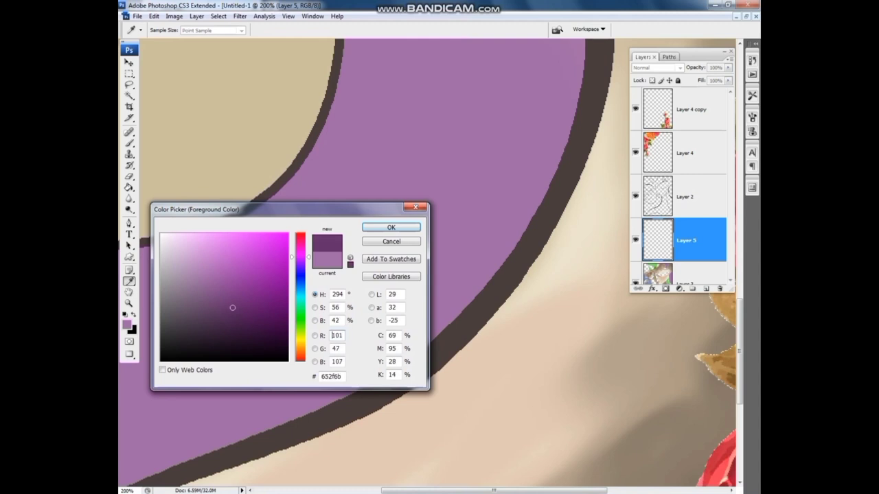
key("Return")
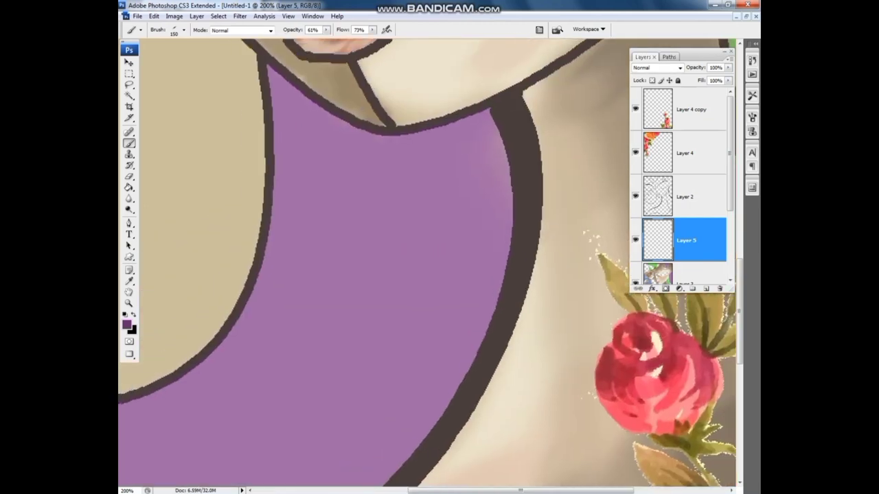
Paint dark purple shading over the dress beside the neck.
left_click_drag(357, 200, 422, 168)
left_click_drag(350, 219, 439, 172)
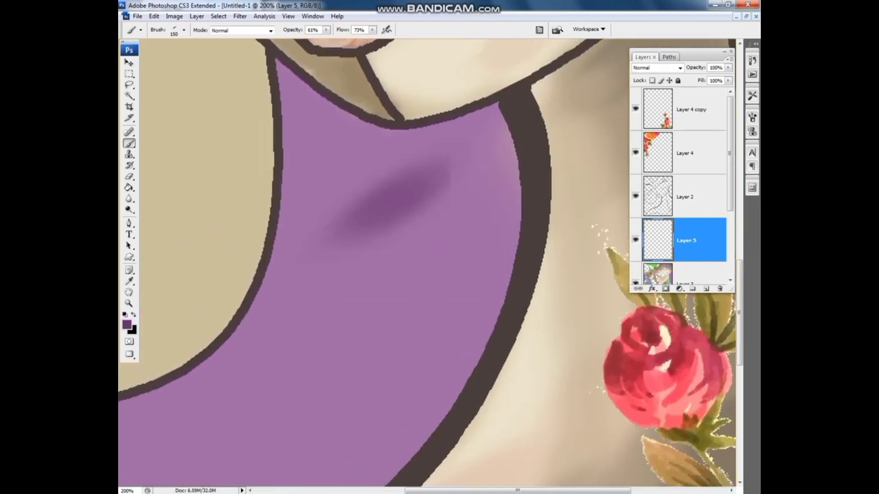
left_click_drag(377, 226, 480, 172)
left_click_drag(412, 206, 508, 134)
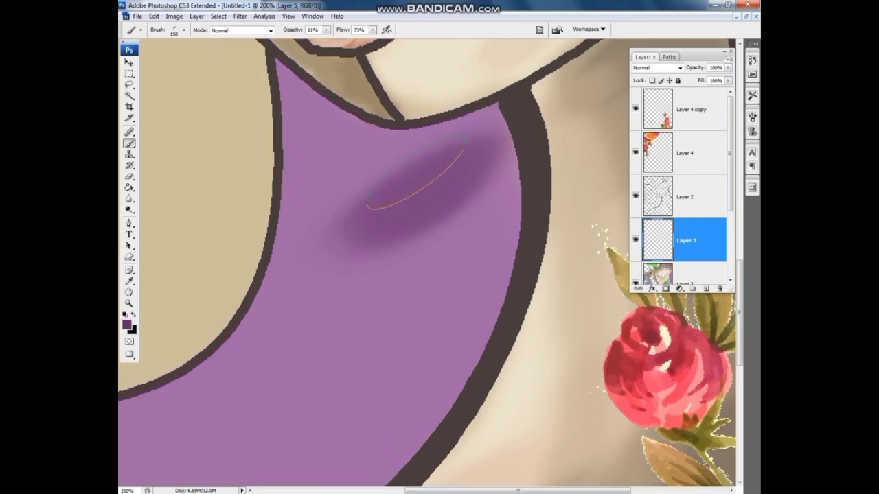
left_click_drag(402, 170, 449, 136)
left_click_drag(395, 185, 488, 113)
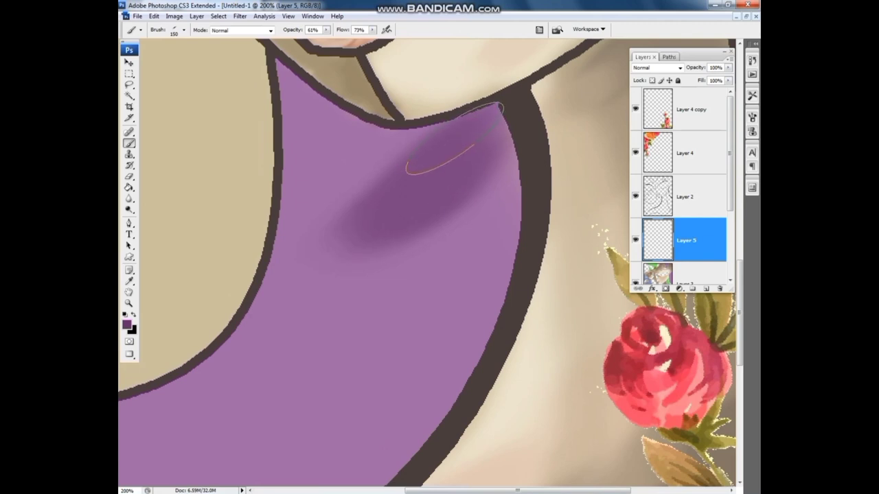
left_click_drag(425, 167, 388, 137)
left_click_drag(395, 172, 360, 161)
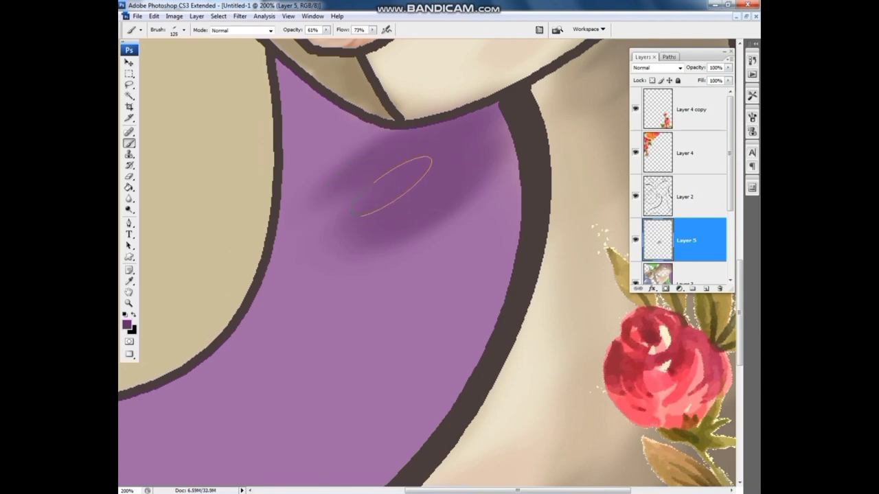
With a smaller brush, darken the purple just below the neckline.
key("bracketleft")
key("bracketleft")
left_click_drag(398, 175, 331, 150)
key("bracketleft")
key("bracketleft")
key("bracketleft")
key("bracketleft")
key("bracketleft")
mouse_move(273, 66)
left_mouse_down()
mouse_move(329, 134)
mouse_move(364, 155)
mouse_move(336, 124)
mouse_move(306, 110)
left_mouse_up()
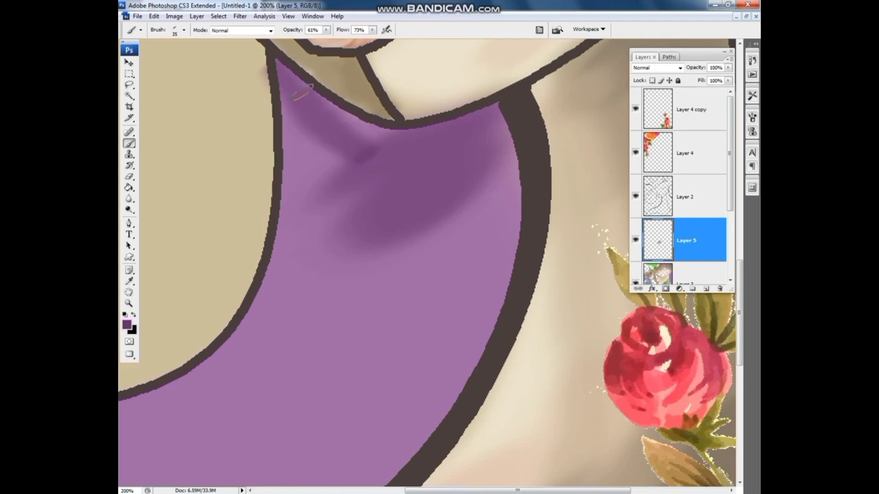
mouse_move(306, 94)
left_mouse_down()
mouse_move(372, 146)
mouse_move(342, 125)
mouse_move(408, 148)
mouse_move(376, 137)
mouse_move(439, 145)
mouse_move(456, 157)
mouse_move(382, 156)
left_mouse_up()
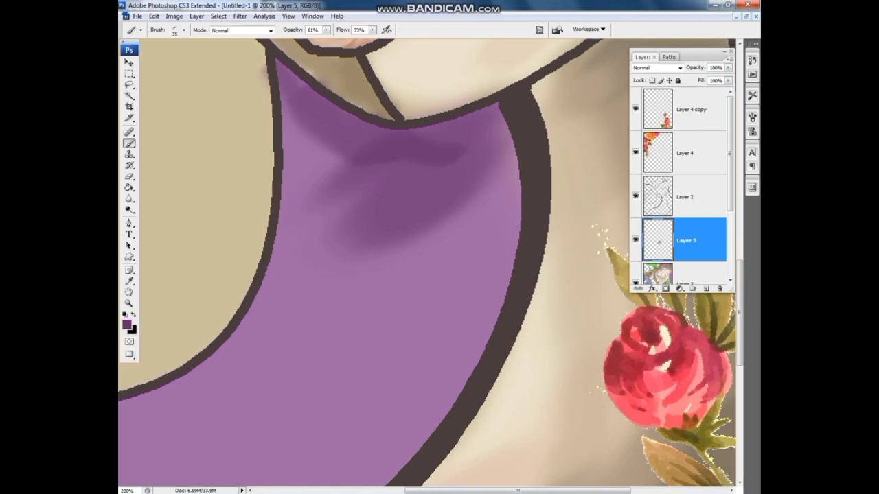
mouse_move(357, 173)
left_mouse_down()
mouse_move(435, 202)
mouse_move(526, 141)
mouse_move(428, 133)
left_mouse_up()
Shade dark purple along the neckline's lower right edge.
mouse_move(449, 387)
left_mouse_down()
mouse_move(503, 285)
mouse_move(525, 157)
left_mouse_up()
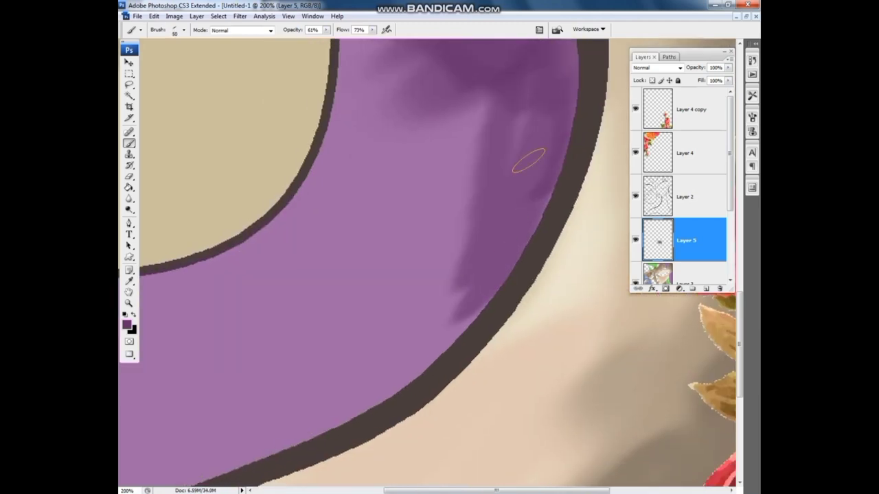
mouse_move(484, 267)
left_mouse_down()
mouse_move(381, 388)
mouse_move(425, 354)
left_mouse_up()
left_click_drag(457, 276, 384, 371)
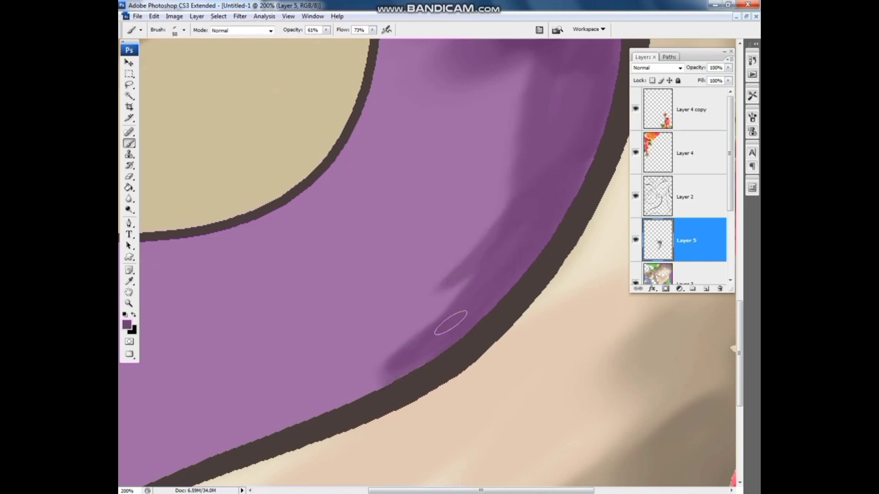
left_click_drag(451, 319, 343, 391)
left_click_drag(343, 392, 415, 316)
mouse_move(505, 285)
left_mouse_down()
mouse_move(247, 364)
mouse_move(384, 268)
mouse_move(220, 405)
left_mouse_up()
key("bracketright")
key("bracketright")
key("bracketright")
mouse_move(419, 264)
left_mouse_down()
mouse_move(291, 362)
mouse_move(507, 227)
left_mouse_up()
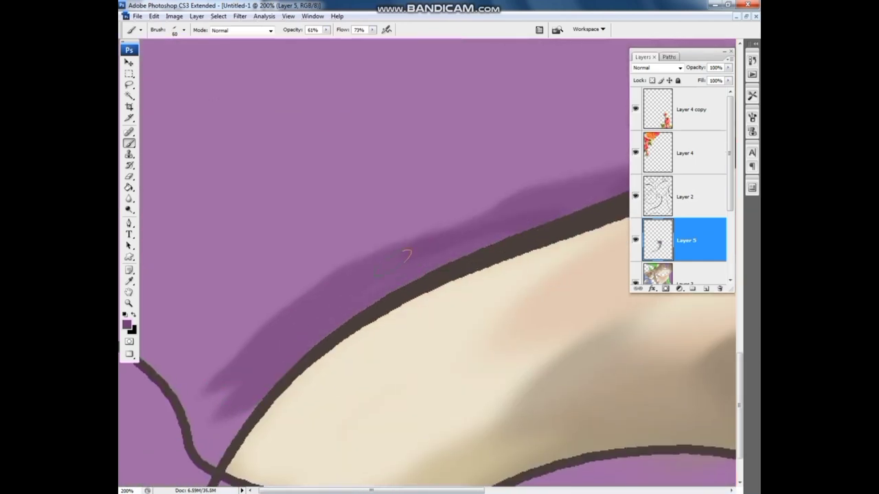
Add purple shading at the left edge where the outlines cross.
scroll(412, 275, "down", 3)
left_click_drag(295, 236, 192, 360)
left_click_drag(148, 213, 206, 302)
mouse_move(240, 398)
left_mouse_down()
mouse_move(343, 288)
mouse_move(290, 378)
left_mouse_up()
Brush sampled pink tones onto the skin, then darken the upper-left purple area.
left_click(275, 362, "alt")
left_click_drag(357, 268, 294, 392)
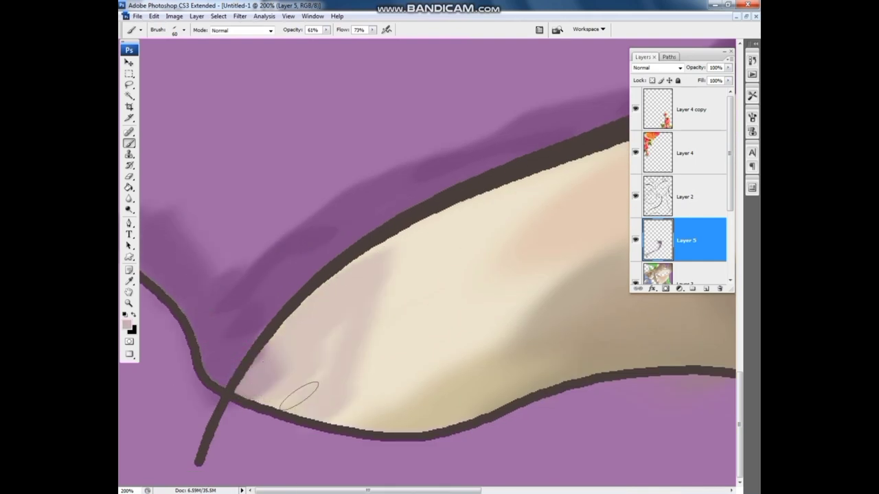
left_click_drag(343, 412, 405, 337)
left_click(226, 269, "alt")
mouse_move(220, 206)
left_mouse_down()
mouse_move(184, 276)
mouse_move(240, 151)
left_mouse_up()
key("bracketright")
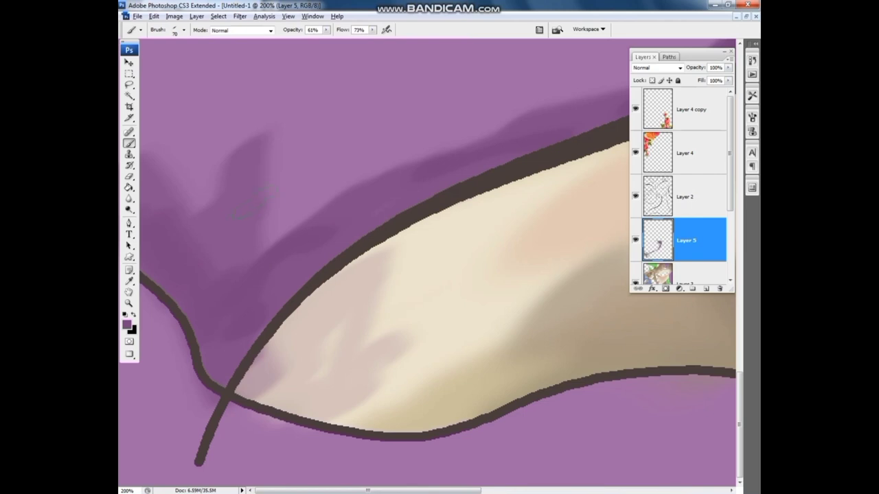
mouse_move(357, 172)
left_mouse_down()
mouse_move(274, 233)
mouse_move(337, 124)
mouse_move(244, 274)
left_mouse_up()
Zoom out to 66.7% and paint dark purple strokes down the hair beside the neck.
key("ctrl+minus")
key("ctrl+minus")
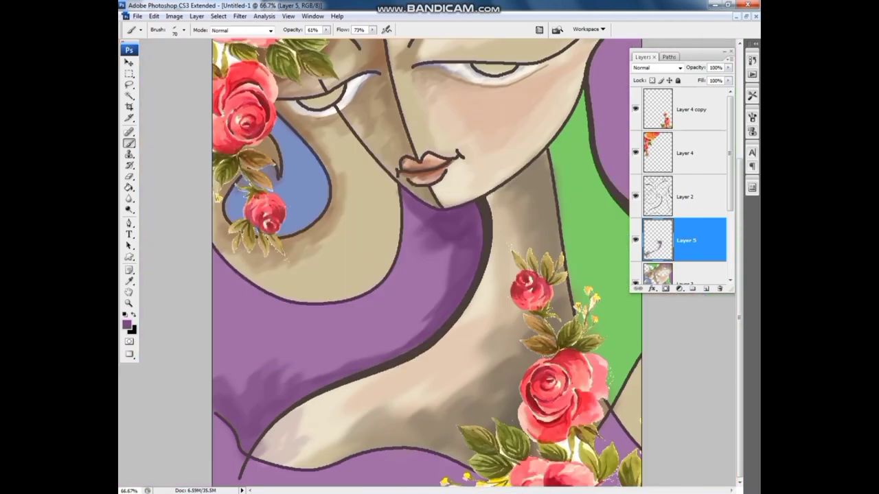
left_click_drag(433, 206, 370, 350)
left_click_drag(443, 241, 405, 333)
mouse_move(422, 268)
left_mouse_down()
mouse_move(385, 350)
mouse_move(333, 357)
left_mouse_up()
With a 90 brush, add faint lighter purple highlights and soften the lower hair.
key("bracketright")
key("bracketright")
left_click(341, 307, "alt")
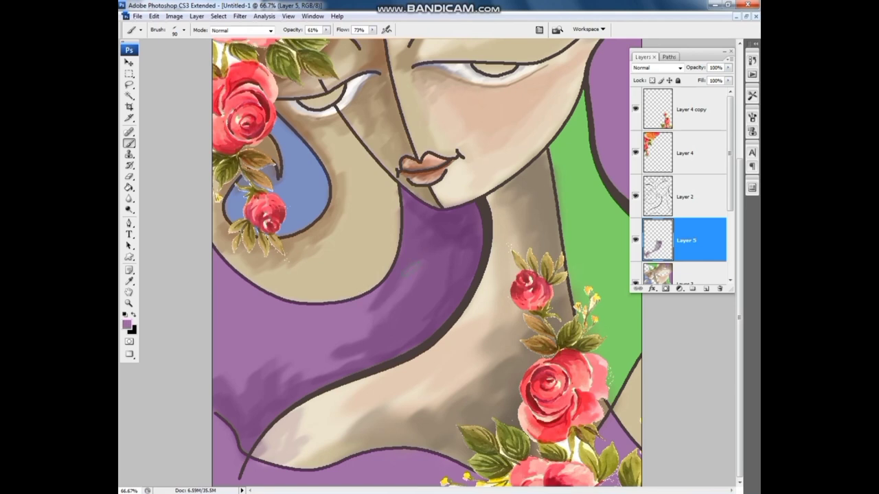
left_click_drag(383, 292, 422, 219)
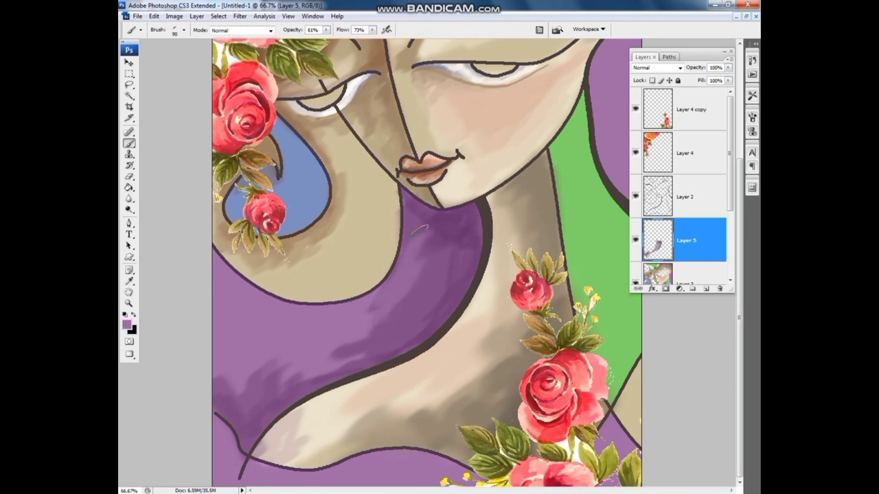
left_click_drag(425, 254, 416, 310)
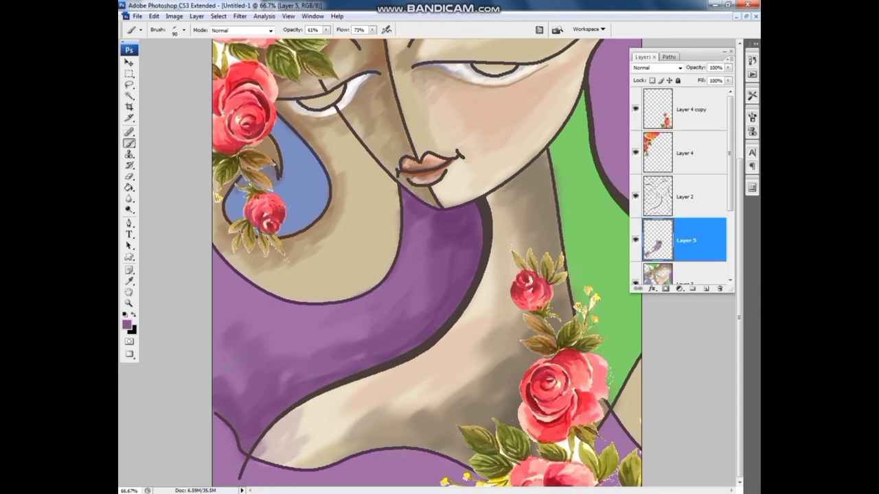
mouse_move(220, 302)
left_mouse_down()
mouse_move(357, 340)
mouse_move(363, 374)
left_mouse_up()
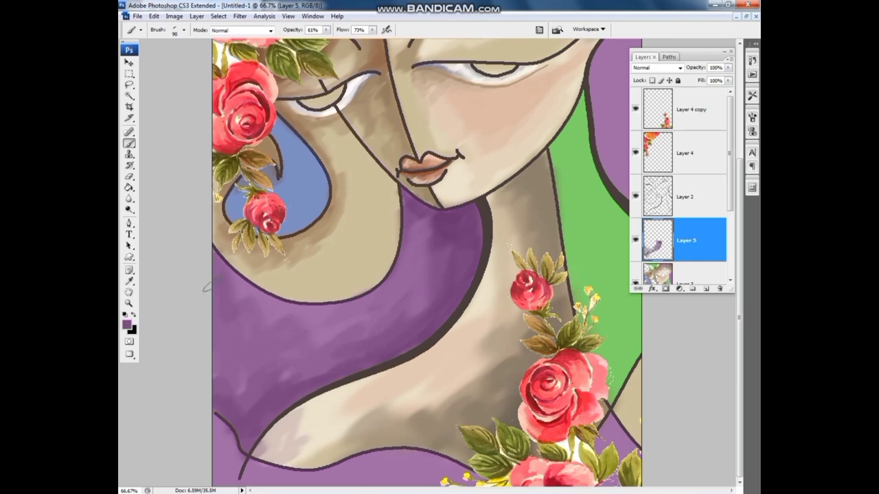
left_click_drag(227, 261, 316, 330)
Blend green along the lower outline and add dark shadow to the skin above it.
left_click(597, 206, "alt")
left_click_drag(237, 473, 343, 480)
scroll(316, 477, "up", 3)
left_click_drag(447, 387, 652, 419)
left_click(481, 376, "alt")
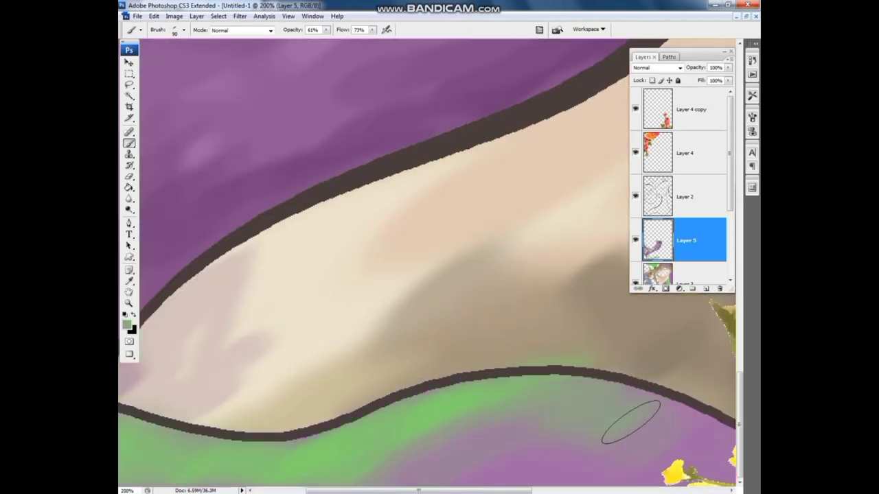
left_click_drag(652, 343, 467, 365)
Deepen the skin shadow beside the roses.
scroll(480, 364, "right", 3)
left_click_drag(590, 309, 494, 384)
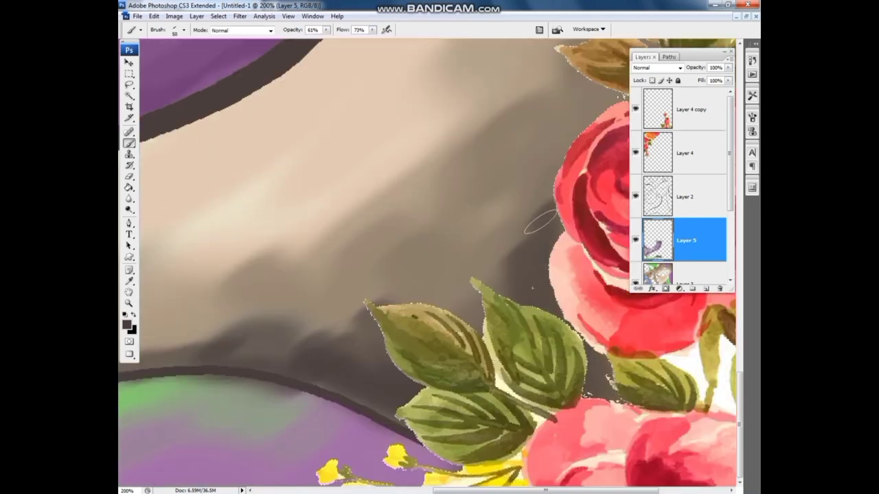
left_click_drag(522, 227, 412, 322)
scroll(426, 302, "right", 3)
scroll(424, 295, "right", 3)
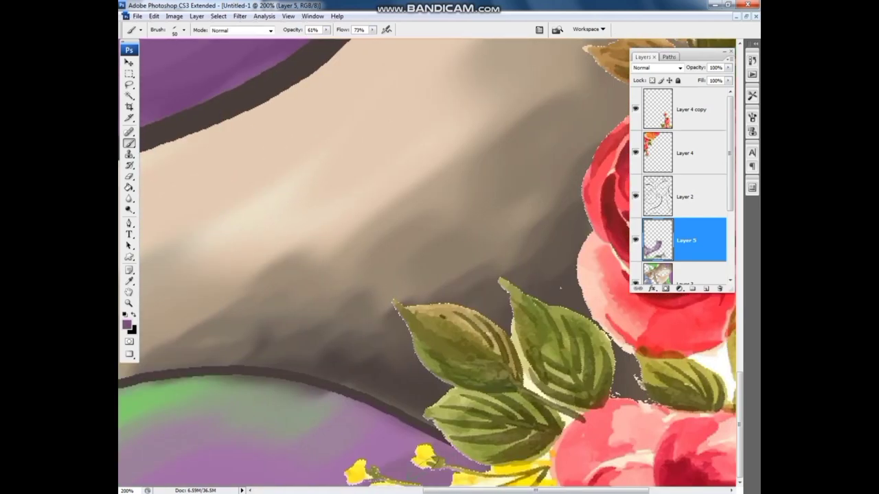
scroll(423, 295, "left", 2)
scroll(423, 295, "right", 5)
scroll(423, 295, "up", 2)
scroll(426, 261, "down", 2)
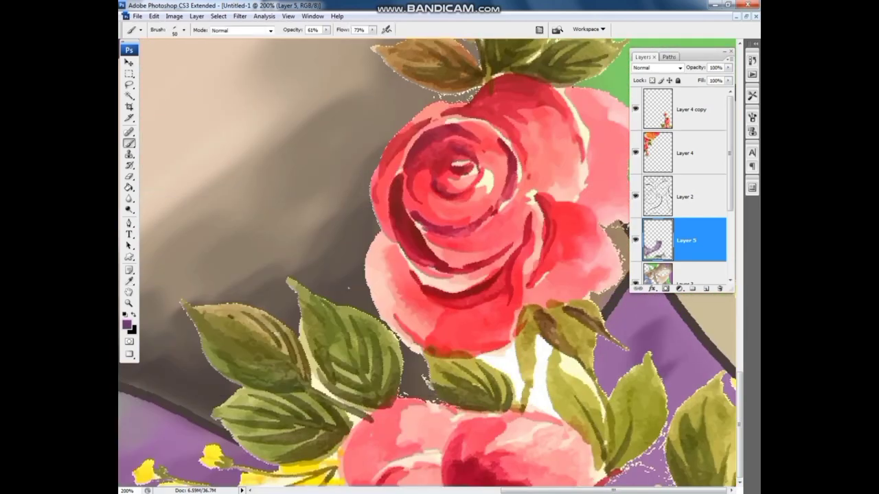
scroll(426, 261, "left", 10)
Zoom to 300% and shade the green region with a darker green.
key("ctrl+plus")
left_click(127, 324)
left_click(392, 235)
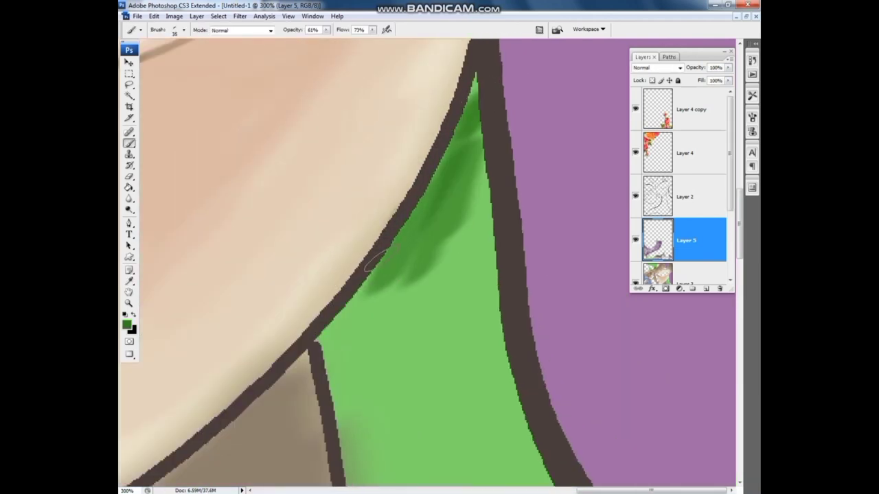
left_click_drag(446, 137, 384, 288)
left_click_drag(494, 206, 439, 384)
Extend the dark green shading into the lower part of the green region.
scroll(426, 261, "down", 5)
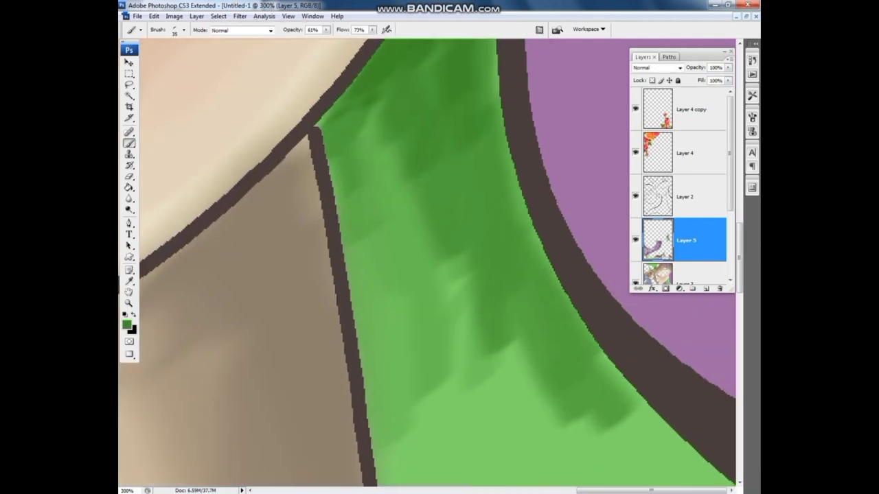
scroll(426, 261, "down", 3)
left_click_drag(480, 247, 563, 412)
left_click_drag(481, 206, 547, 454)
left_click_drag(439, 315, 618, 446)
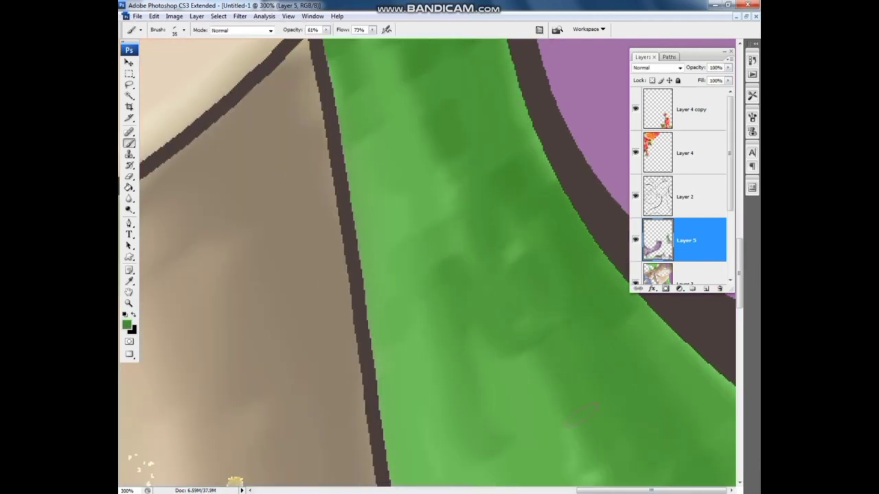
scroll(480, 275, "up", 10)
Paint broad dark purple shading across the hair.
left_click(127, 324)
left_click(288, 295)
left_click_drag(570, 117, 559, 254)
key("ctrl+minus")
left_click_drag(680, 56, 316, 198)
left_click_drag(617, 55, 659, 233)
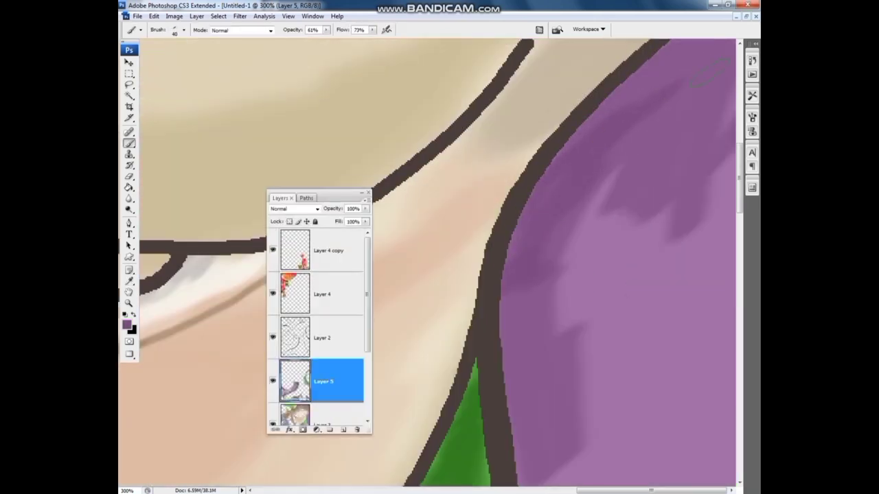
left_click_drag(521, 151, 618, 440)
left_click_drag(584, 220, 617, 391)
key("ctrl+plus")
Brighten the top-right hair edge with light lilac strokes, then zoom out.
key("ctrl+minus")
key("ctrl+plus")
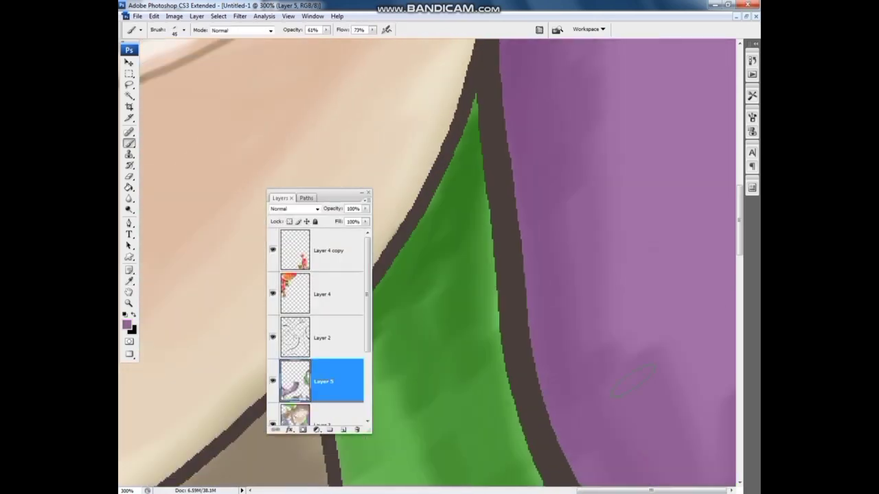
left_click(127, 324)
left_click(388, 227)
left_click_drag(686, 172, 693, 384)
left_click_drag(728, 103, 672, 168)
left_click_drag(728, 42, 669, 137)
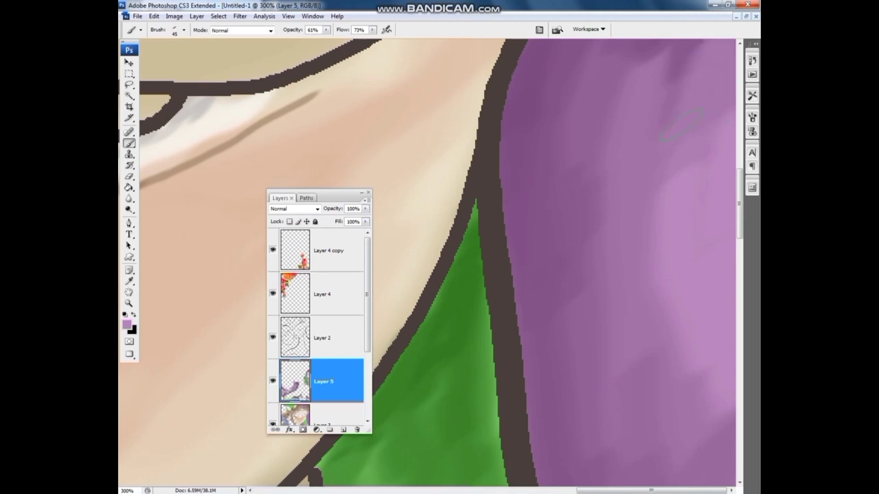
left_click_drag(686, 59, 666, 83)
scroll(687, 236, "up", 3)
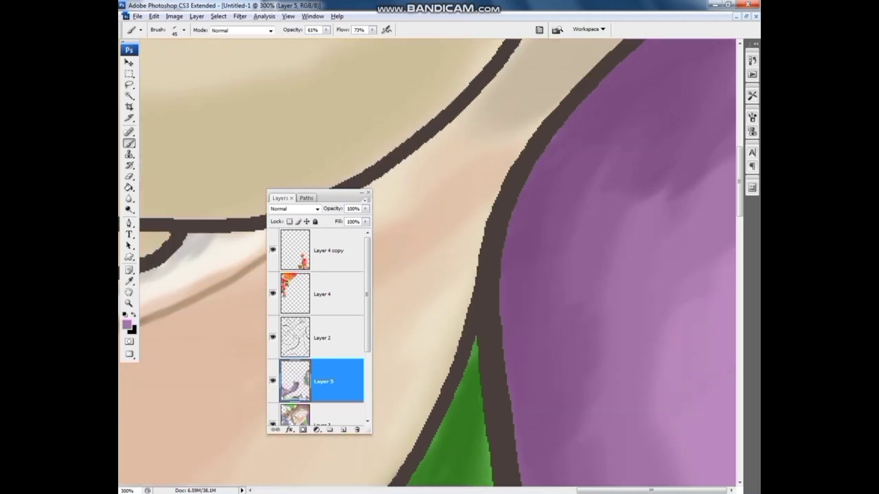
key("ctrl+minus")
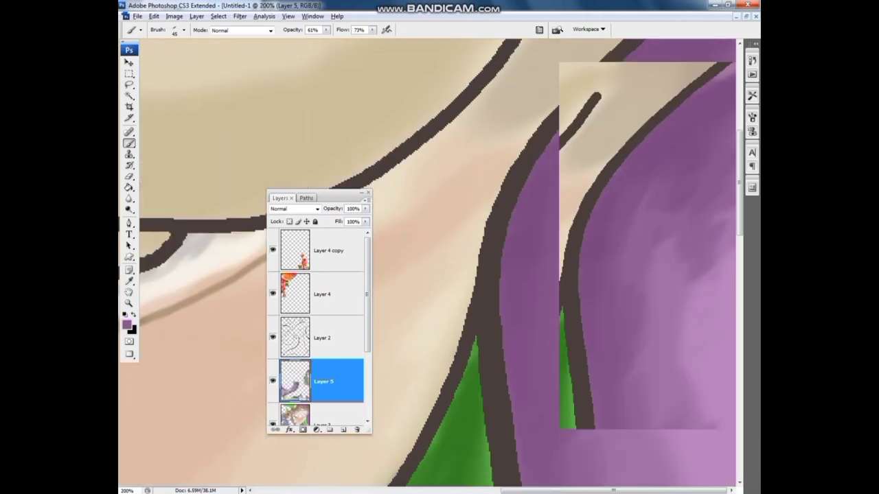
key("ctrl+minus")
key("ctrl+minus")
key("ctrl+minus")
key("ctrl+minus")
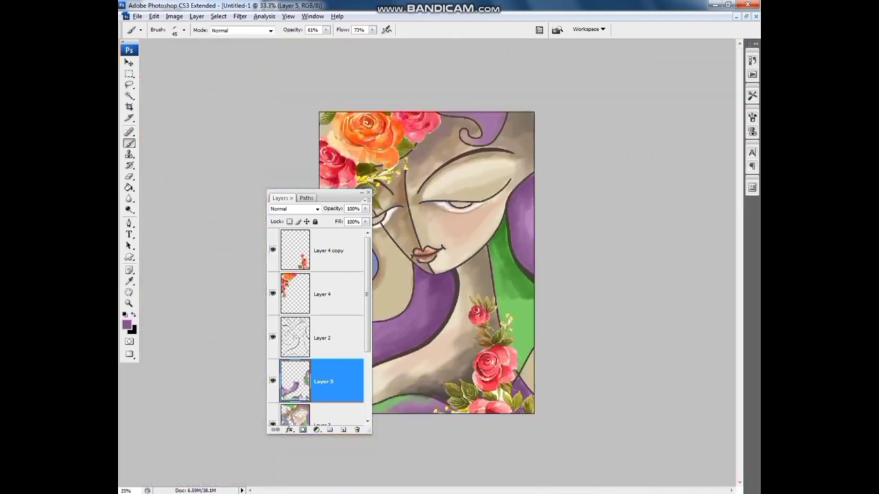
key("ctrl+minus")
key("ctrl+minus")
key("ctrl+minus")
Drag the Layers panel to the upper right and zoom back in to 66.7%.
left_click_drag(329, 192, 673, 80)
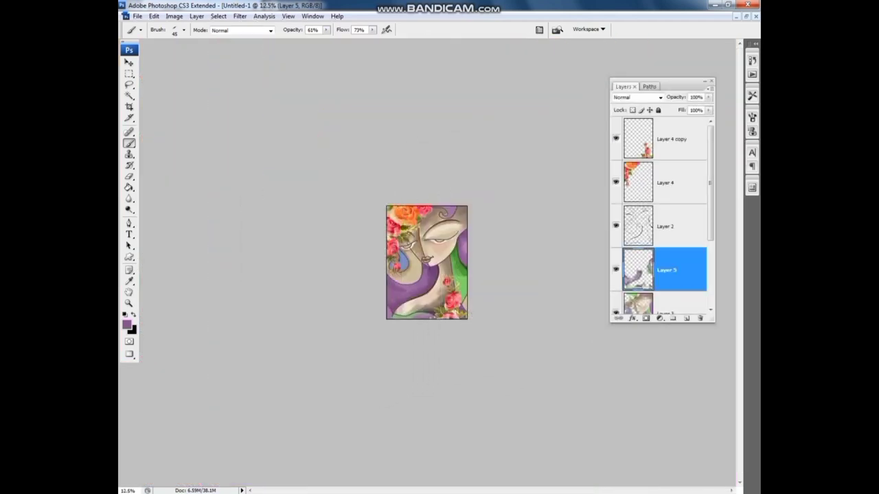
key("ctrl+plus")
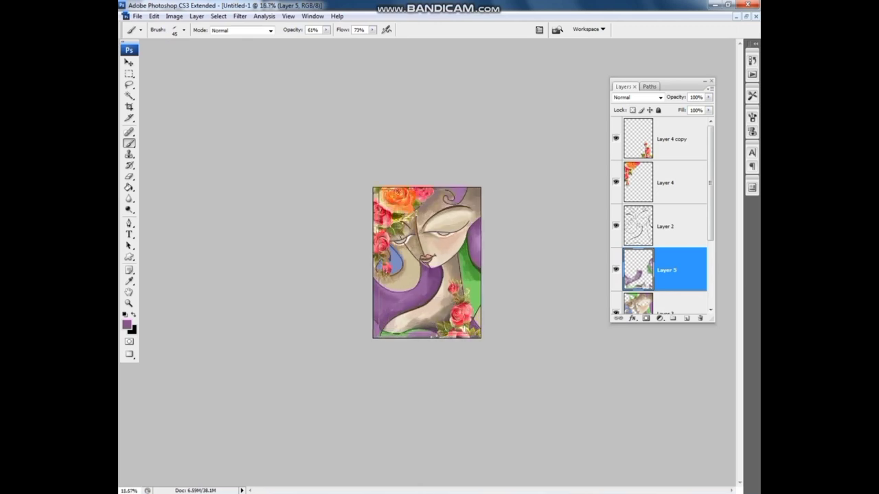
key("ctrl+plus")
key("ctrl+plus")
key("ctrl+plus")
key("ctrl+plus")
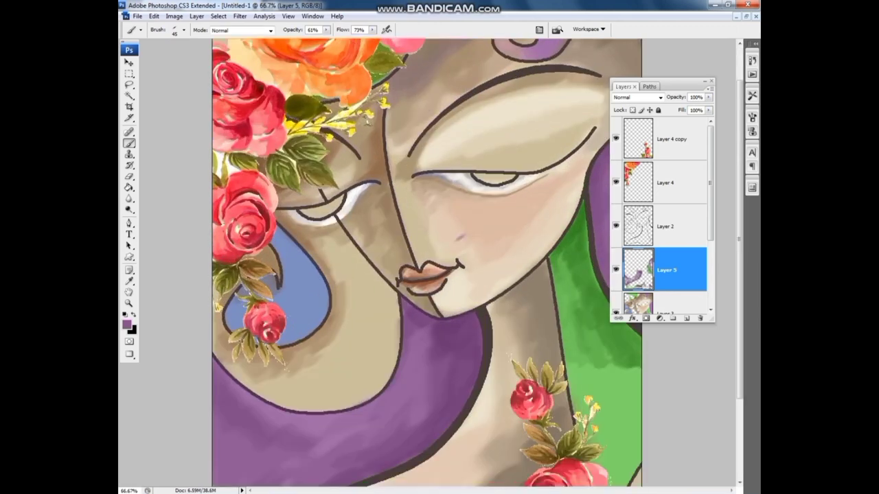